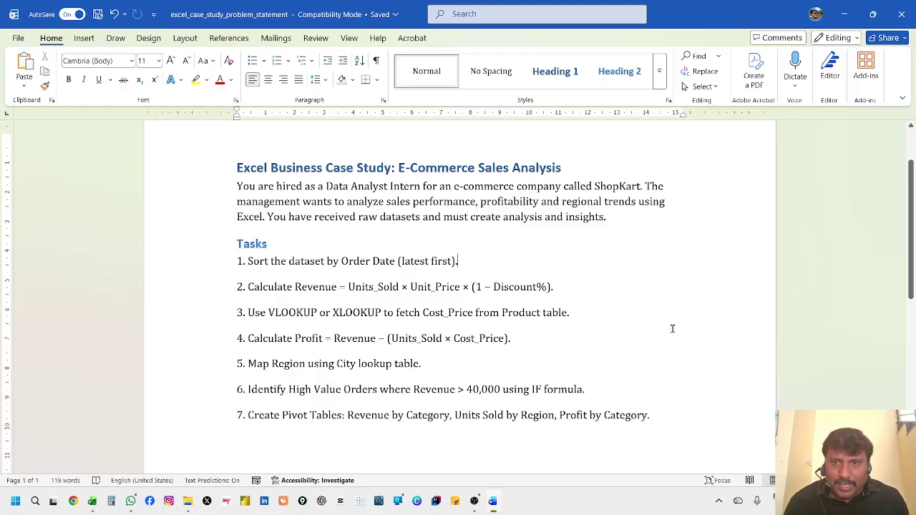
Step: Read the case study task list in Word and examine the Orders_Data, Product_Cost and City_Region sheets of the Excel dataset
scroll(579, 294, "down", 1)
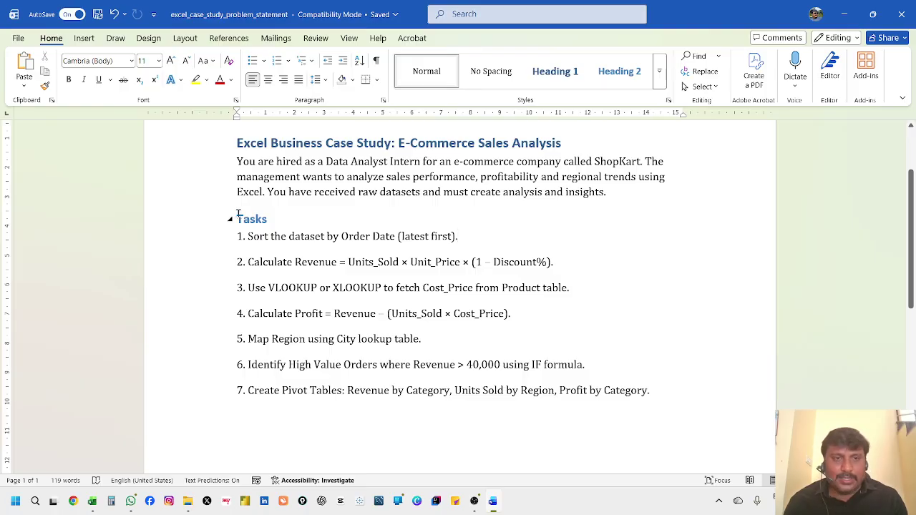
key("alt+Tab")
key("alt+Tab")
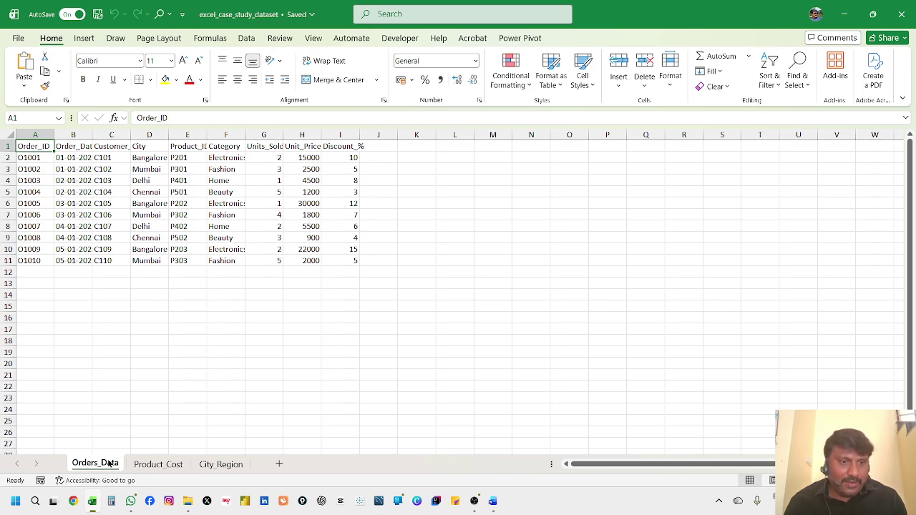
scroll(109, 442, "up", 1)
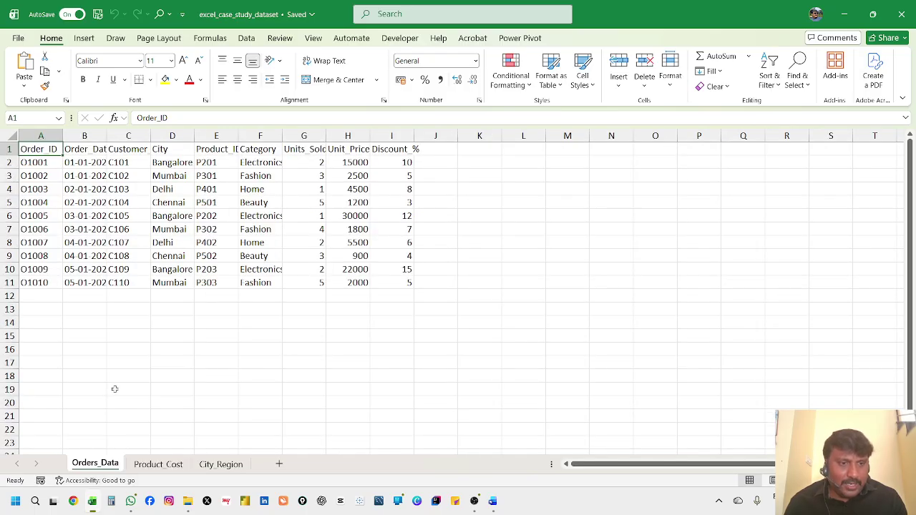
left_click(163, 464)
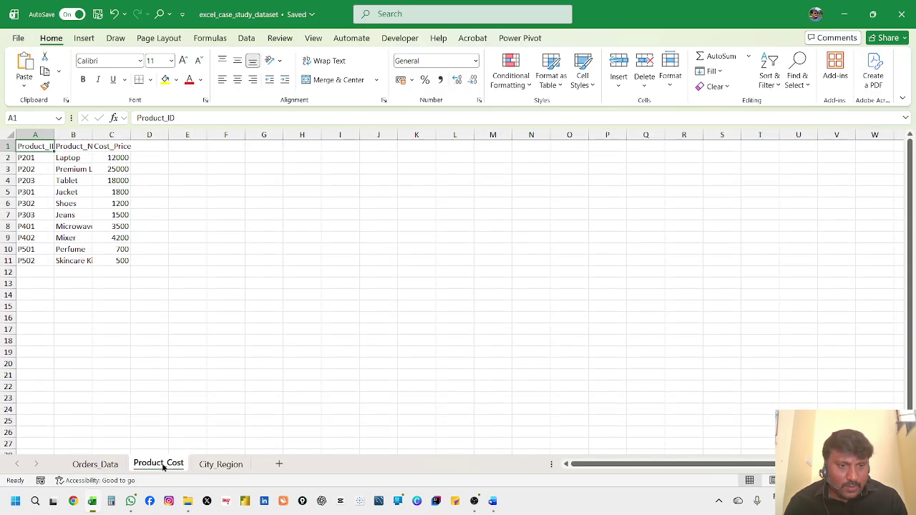
left_click(219, 465)
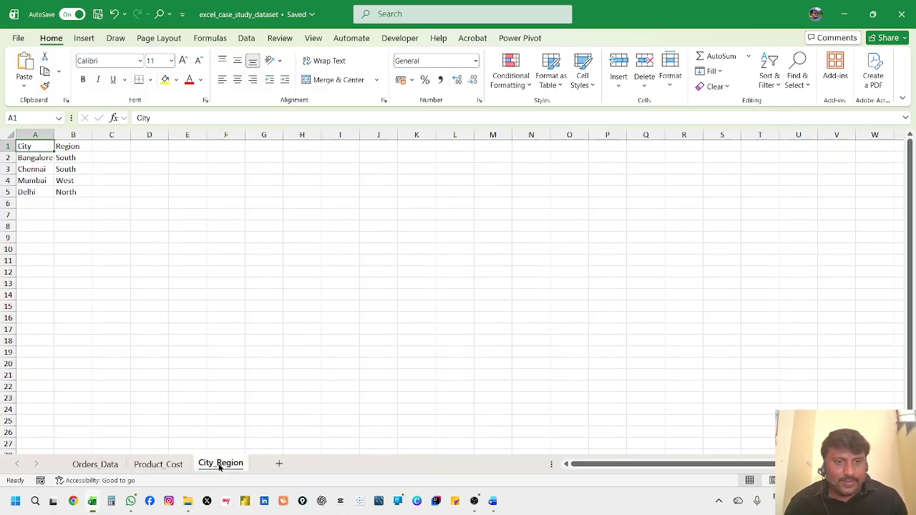
left_click(108, 466)
left_click(151, 466)
left_click(208, 465)
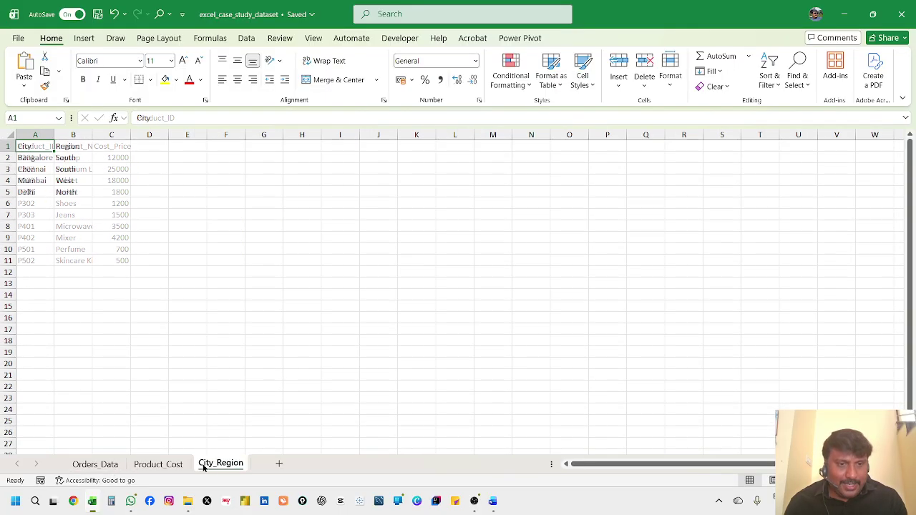
left_click(92, 465)
key("alt+Tab")
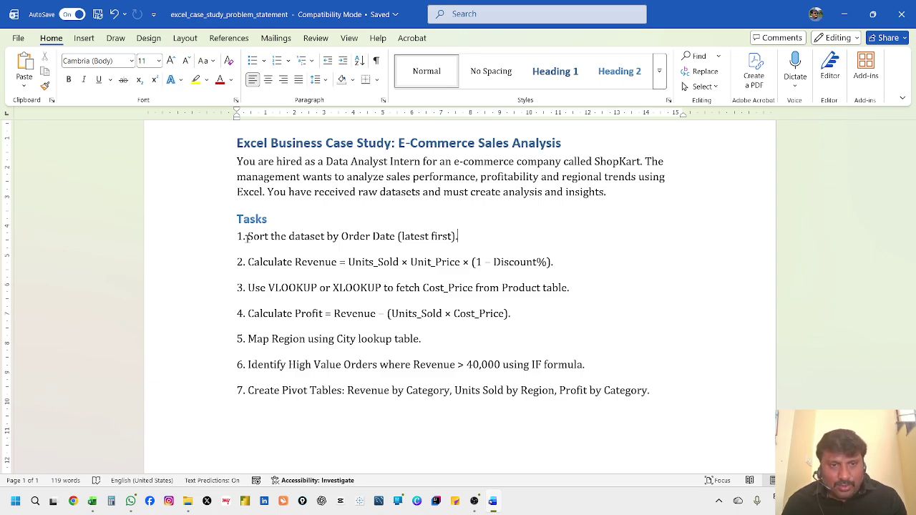
Step: Switch to the Excel workbook and fit the Order_Date, Customer_ID and Product_ID columns of Orders_Data to their contents
key("alt+Tab")
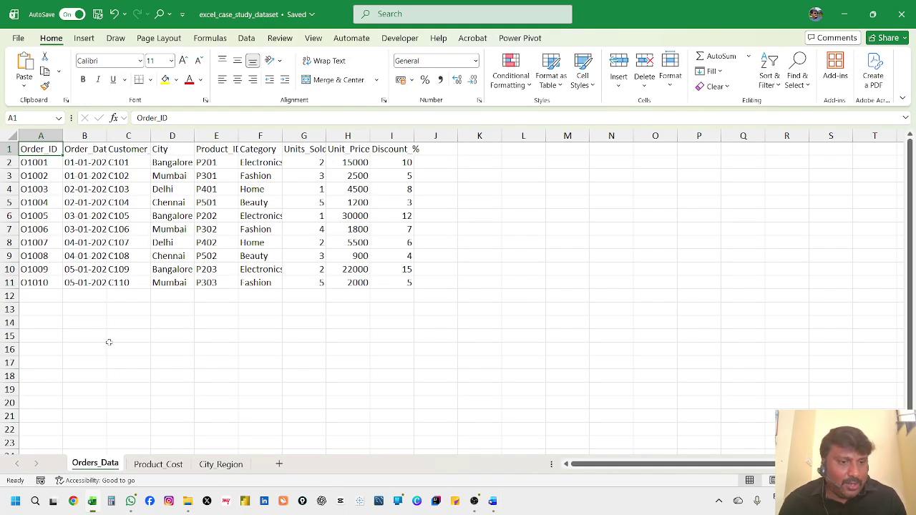
scroll(109, 343, "up", 2, "ctrl")
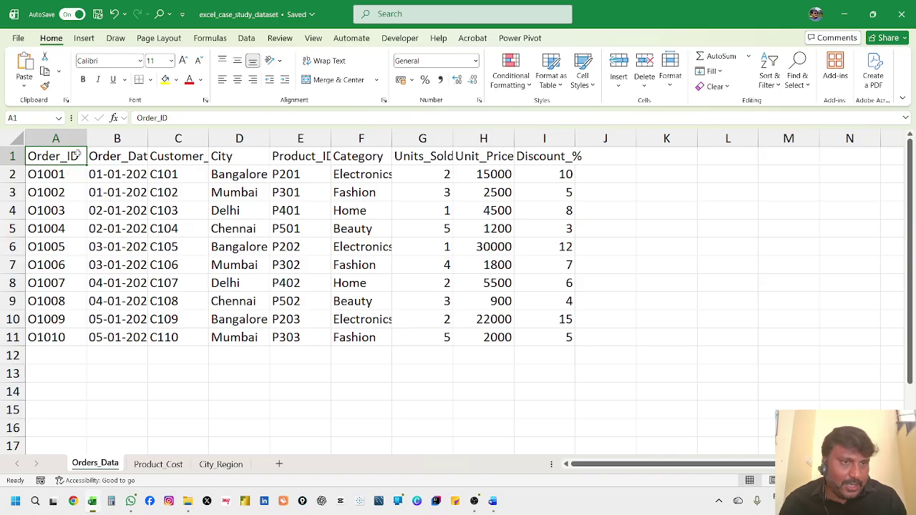
double_click(148, 133)
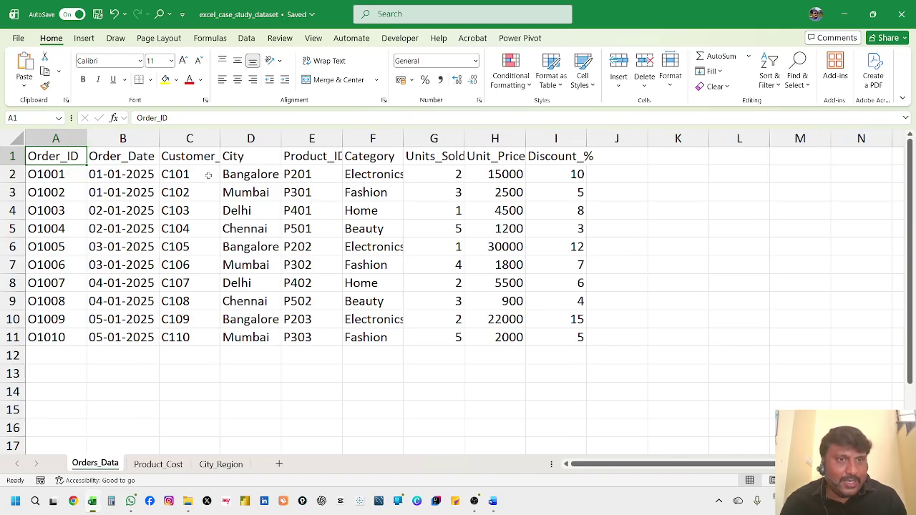
double_click(220, 140)
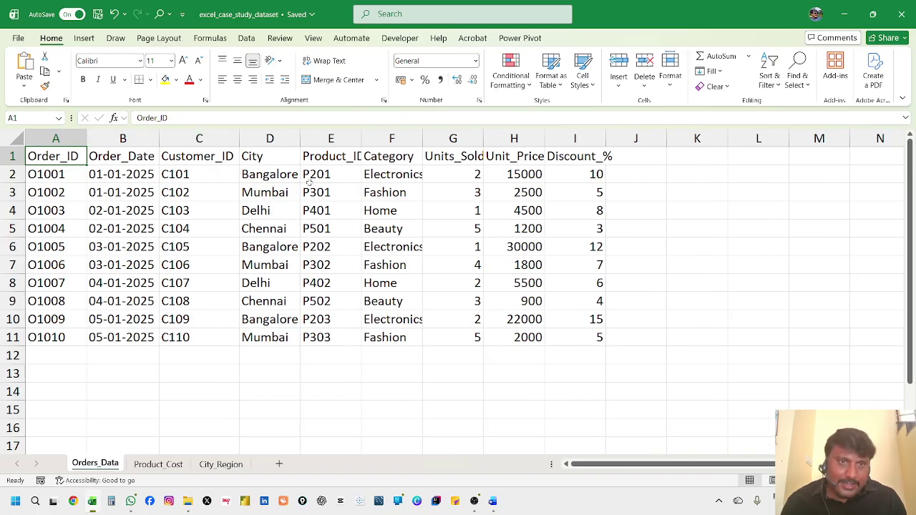
double_click(363, 135)
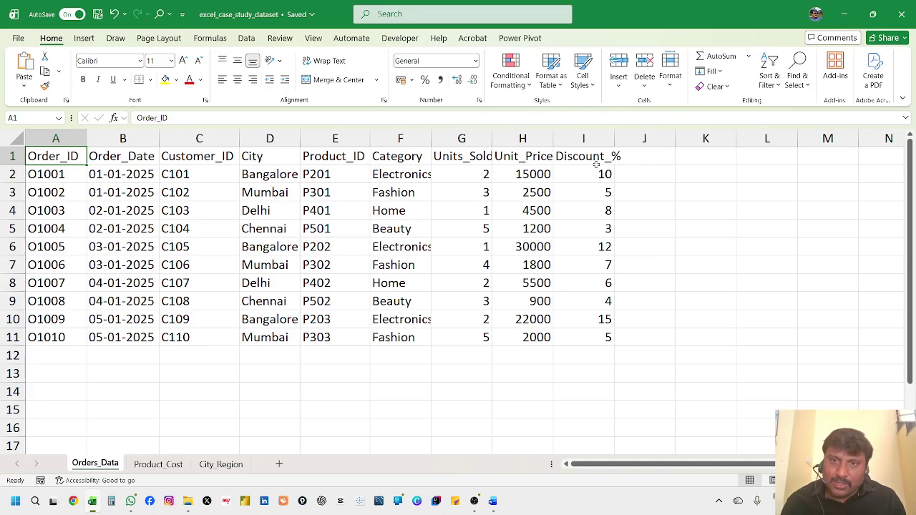
Step: Fit the Product_ID, Product_Name and Cost_Price columns on the Product_Cost sheet to their contents
left_click(155, 465)
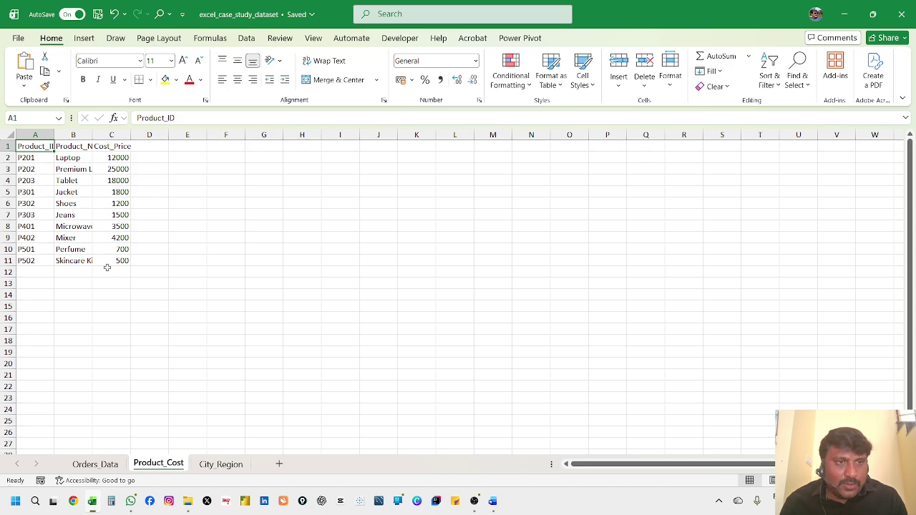
scroll(160, 268, "up", 3)
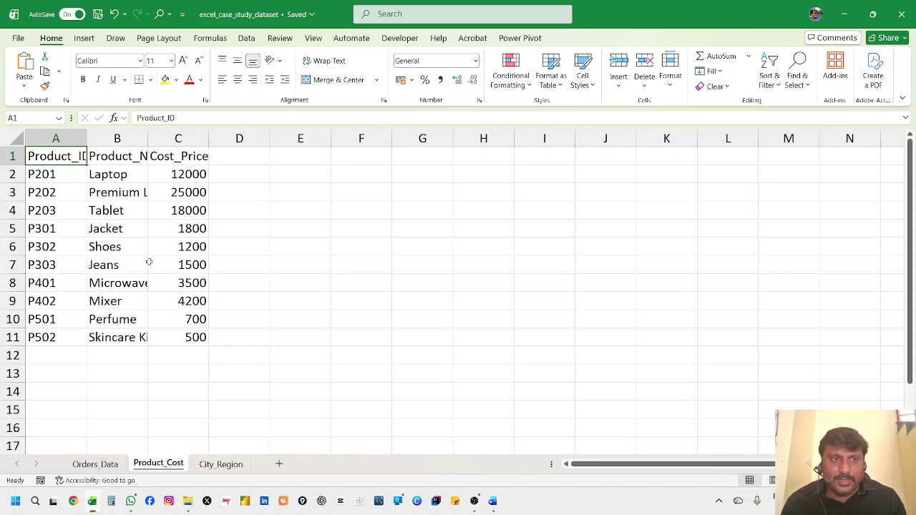
double_click(86, 137)
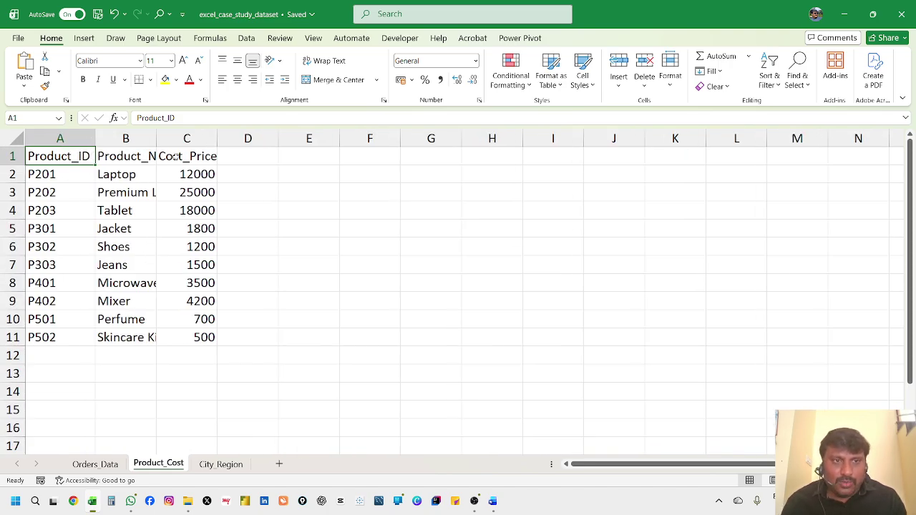
double_click(156, 138)
double_click(256, 137)
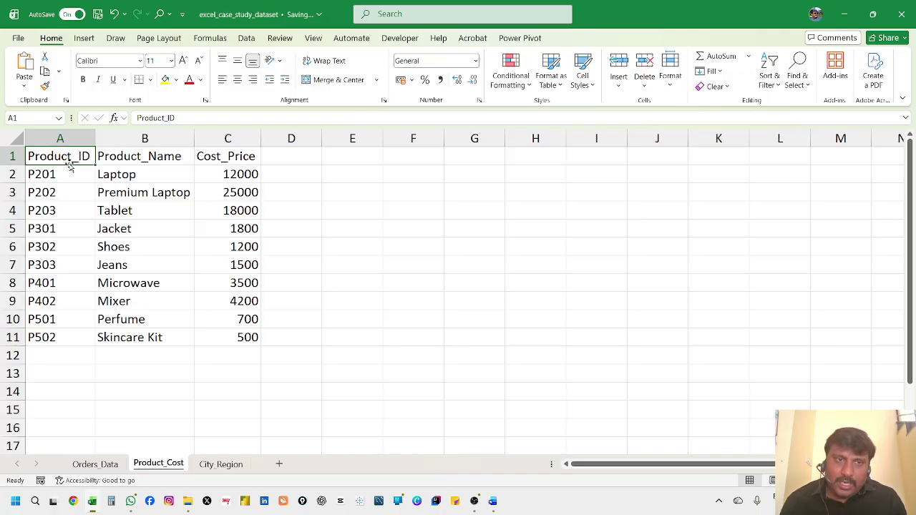
Step: Examine the City_Region sheet, return to Orders_Data and read the first task in the Word document
left_click(227, 463)
scroll(90, 265, "up", 5, "ctrl")
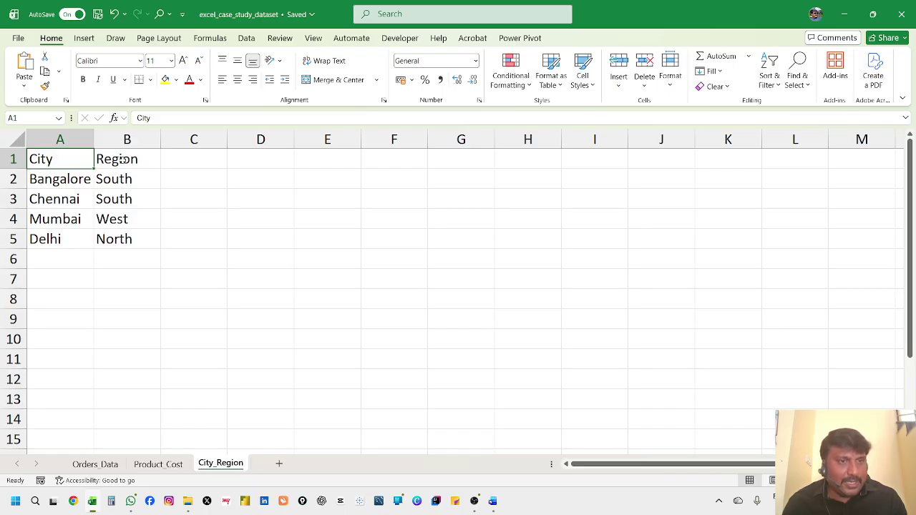
left_click(104, 464)
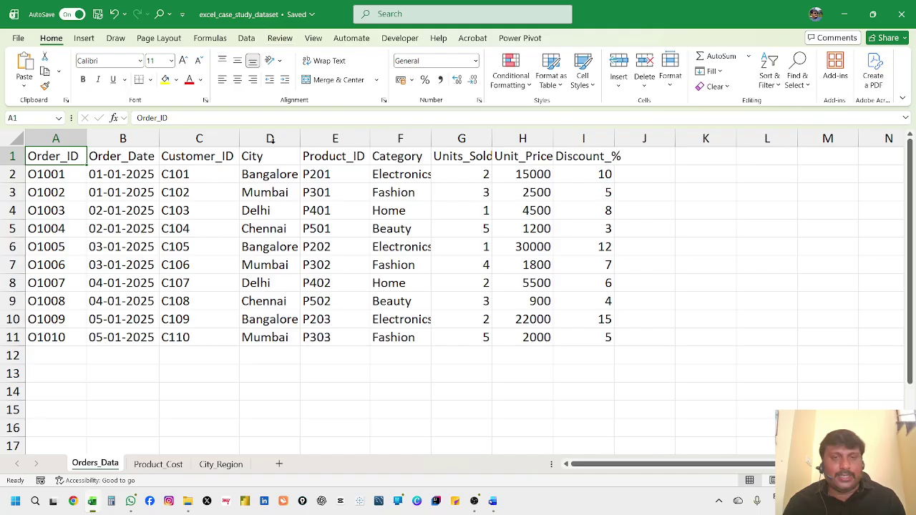
key("alt+Tab")
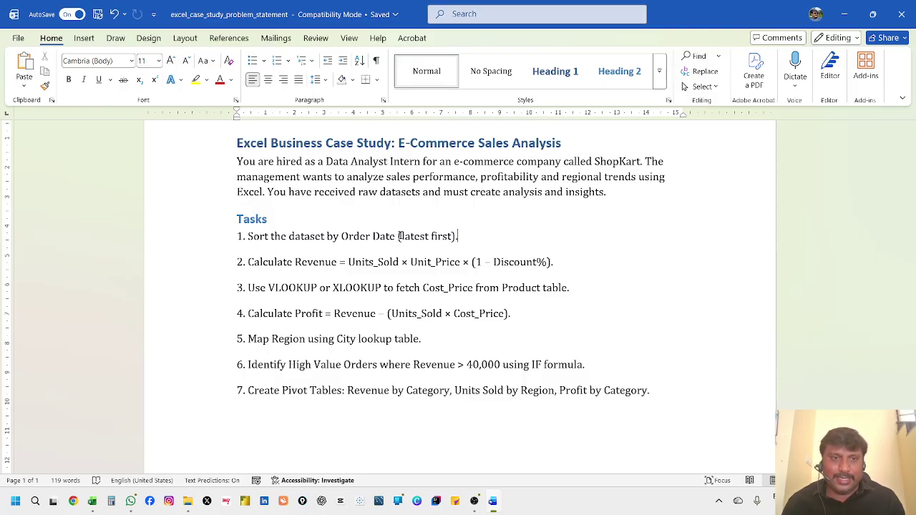
Step: In Excel, sort the Orders_Data table by Order_Date from newest to oldest, expanding the selection to the adjacent columns
key("alt+Tab")
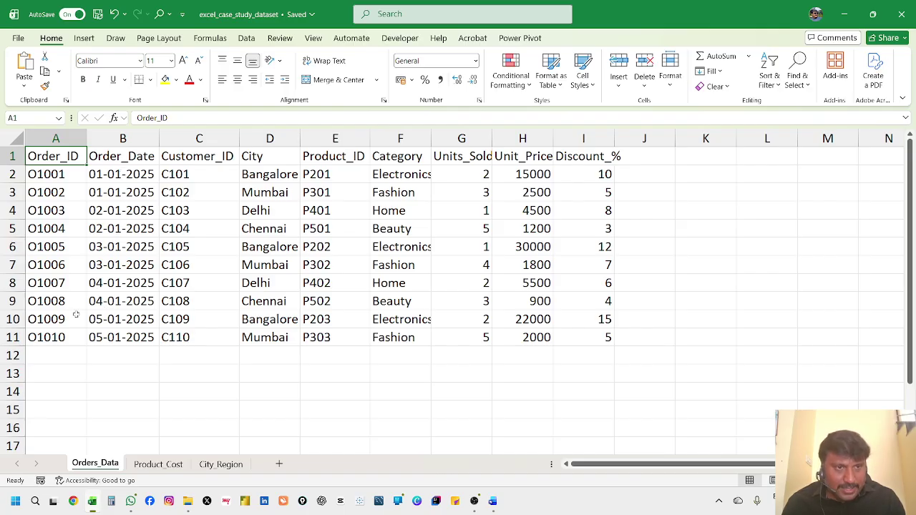
left_click(126, 178)
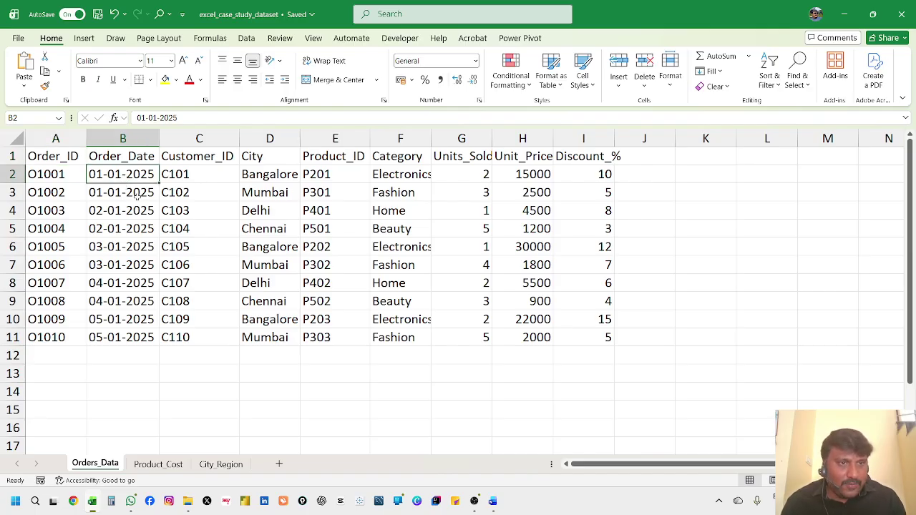
left_click(137, 197)
left_click(126, 215)
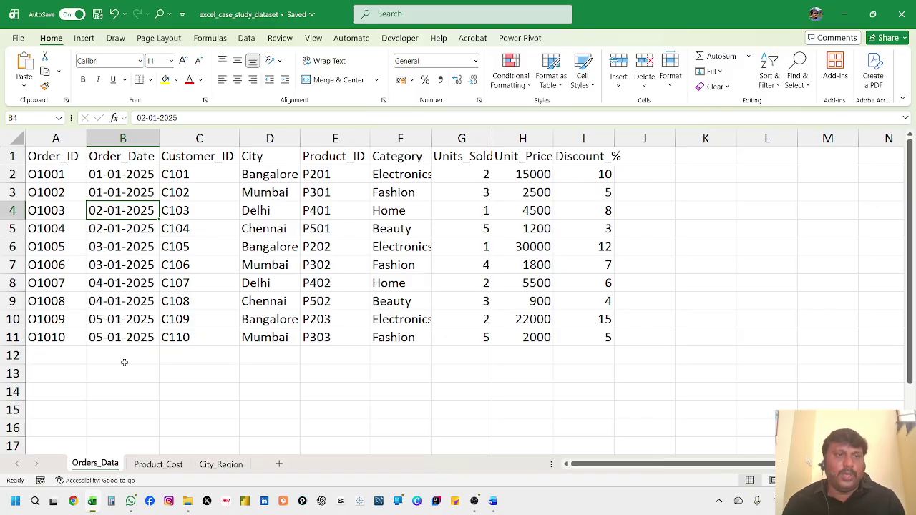
left_click(134, 137)
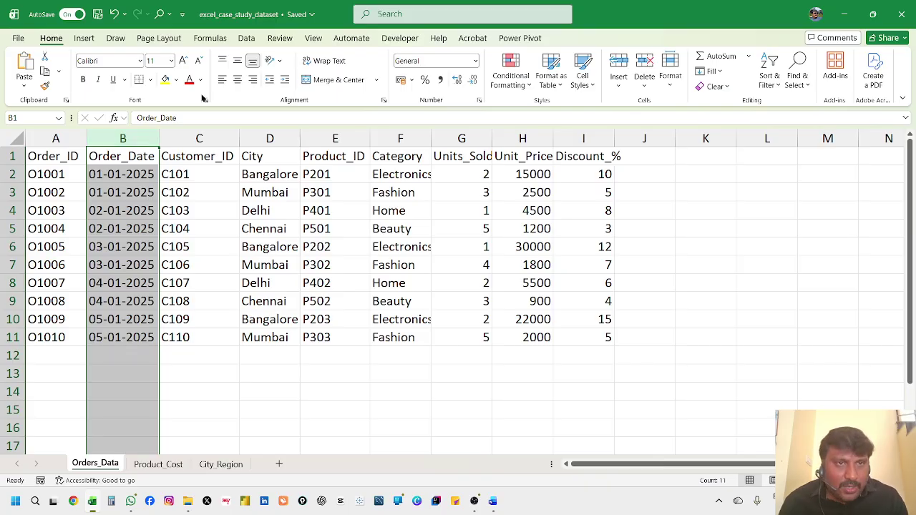
left_click(245, 40)
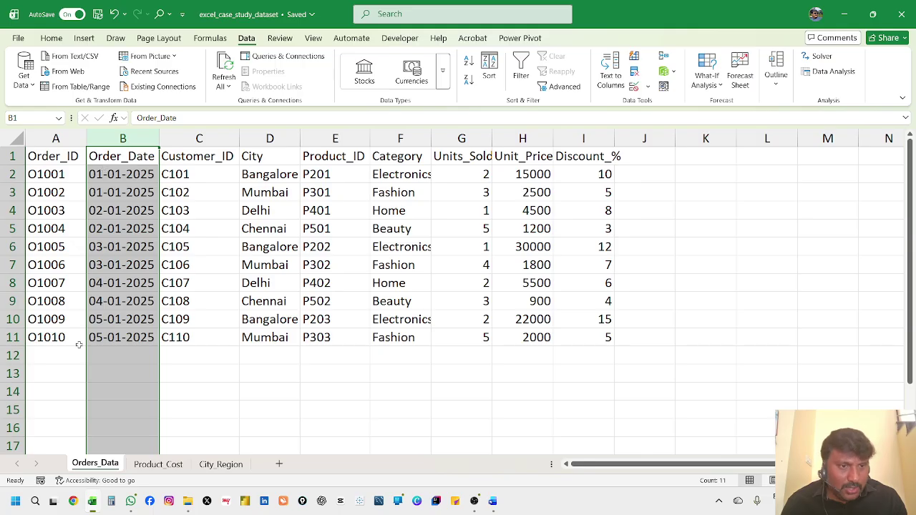
left_click(469, 83)
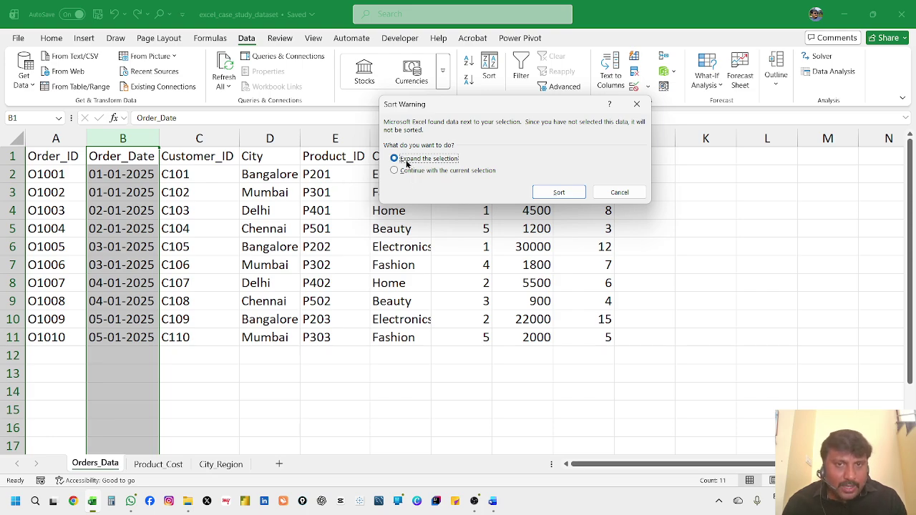
left_click(558, 192)
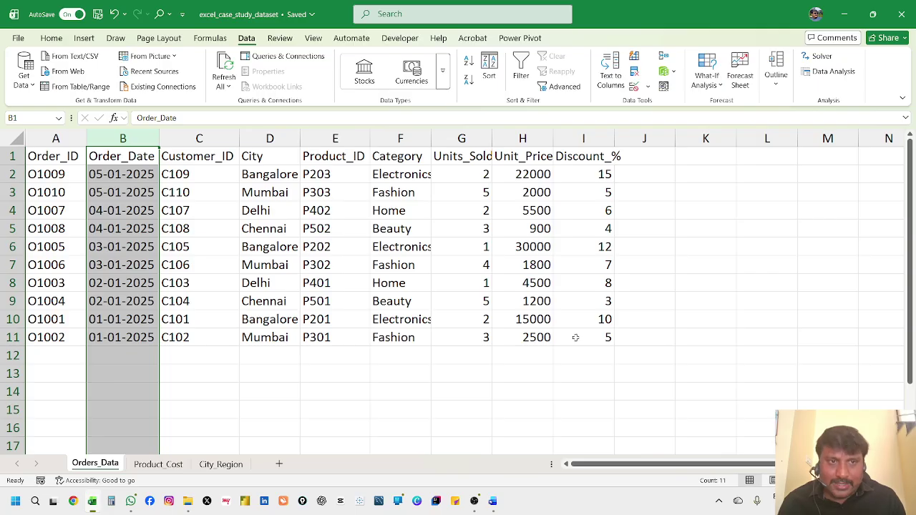
Step: Switch to Word and highlight the text of task 1, about sorting by Order Date, in bright green
key("alt+Tab")
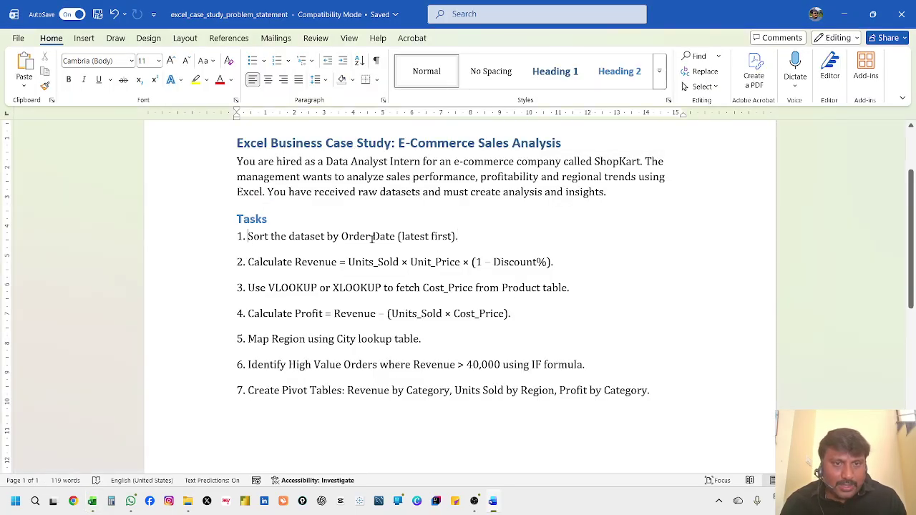
left_click_drag(247, 236, 462, 238)
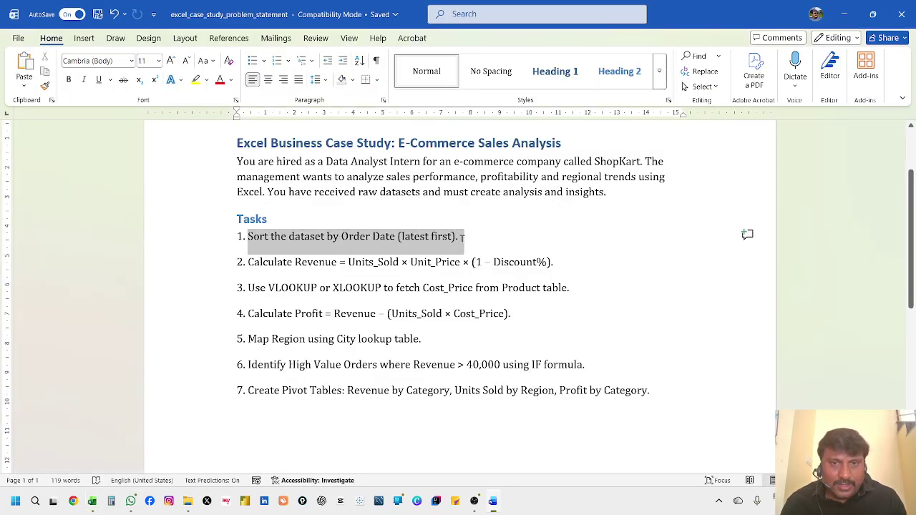
left_click(207, 79)
left_click(222, 125)
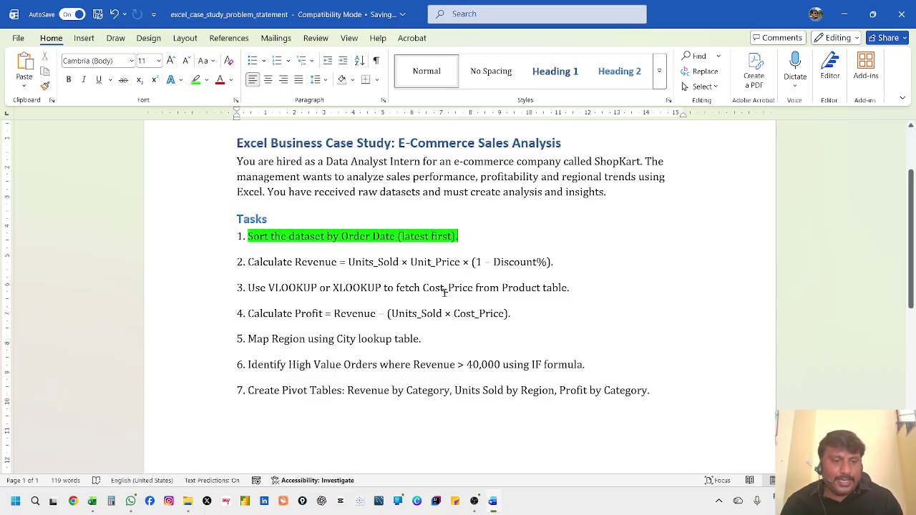
scroll(262, 321, "up", 1)
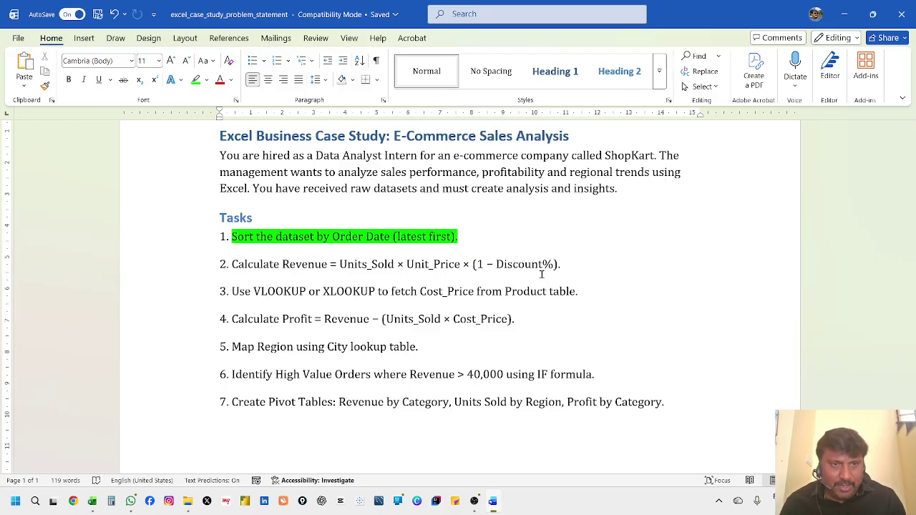
Step: Switch to Excel and fit the Units_Sold, Unit_Price and Discount_% columns of Orders_Data to their contents
key("alt+Tab")
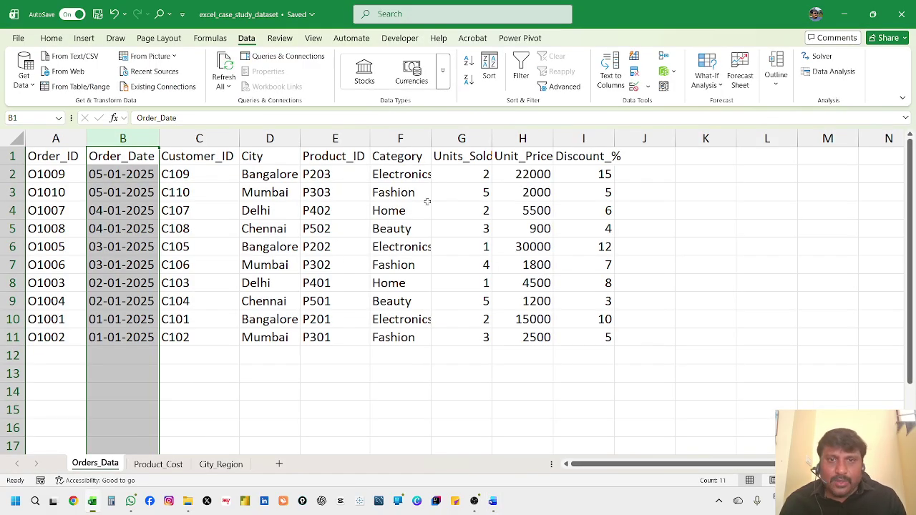
left_click(459, 159)
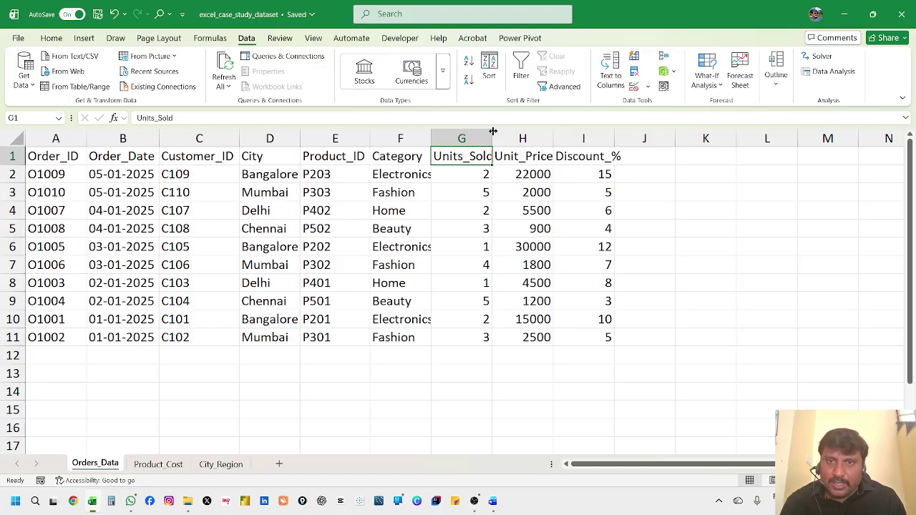
double_click(493, 131)
double_click(558, 137)
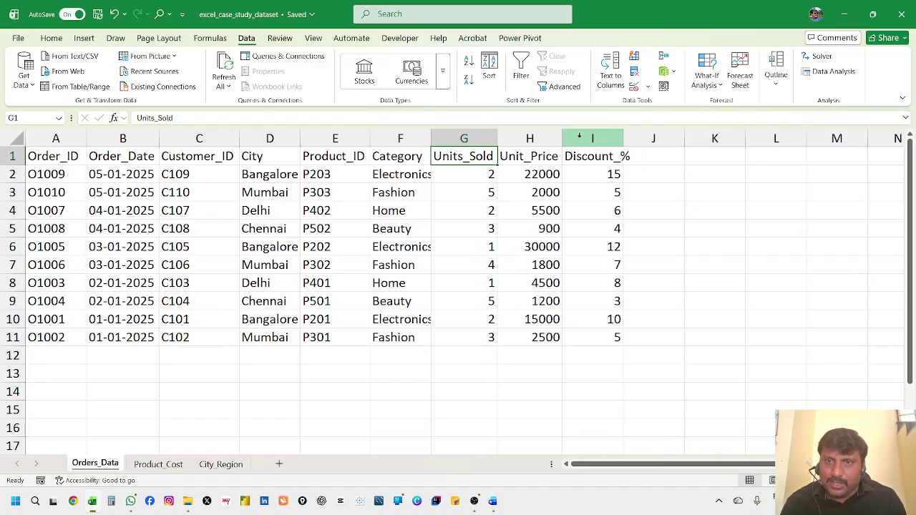
double_click(622, 136)
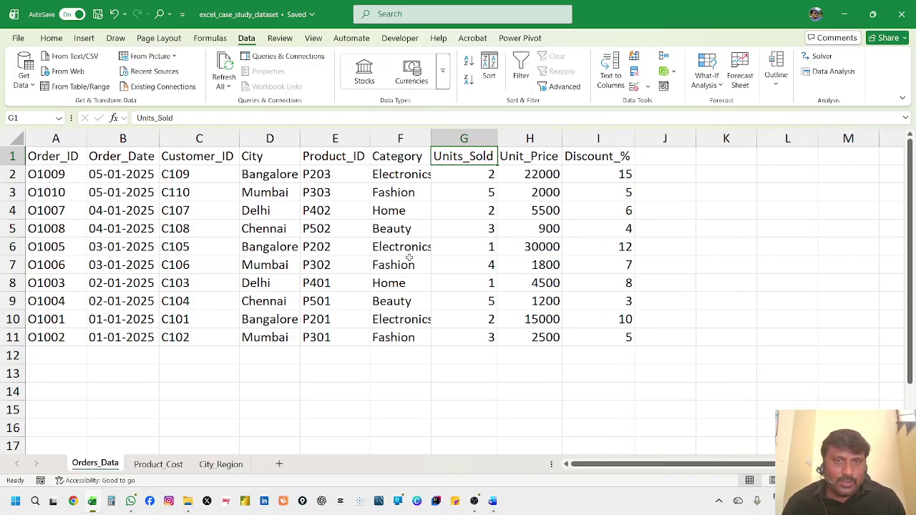
Step: Add a Revenue column header in cell J1 of the Orders_Data sheet
left_click(666, 160)
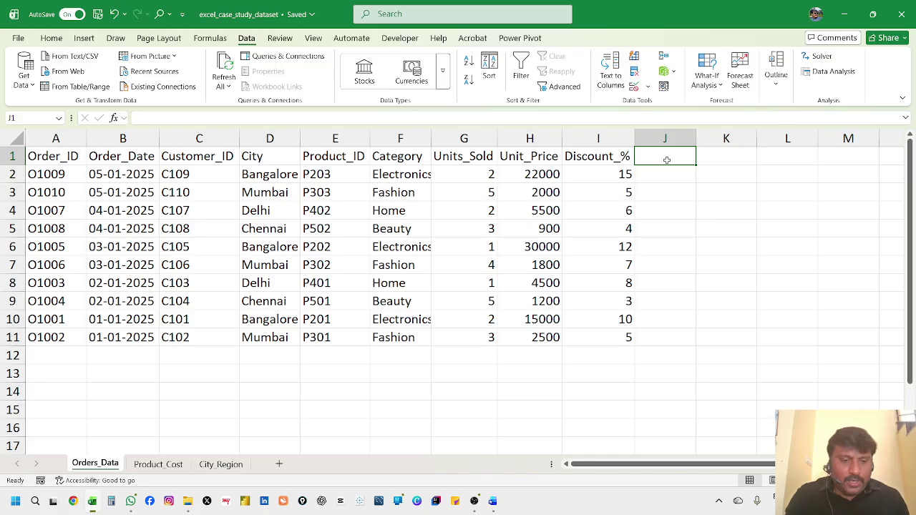
type("Revenue")
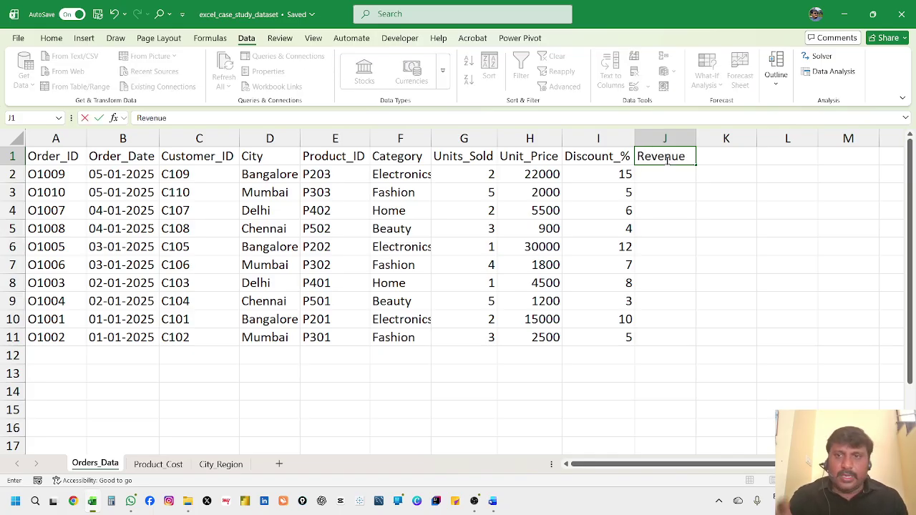
left_click(657, 176)
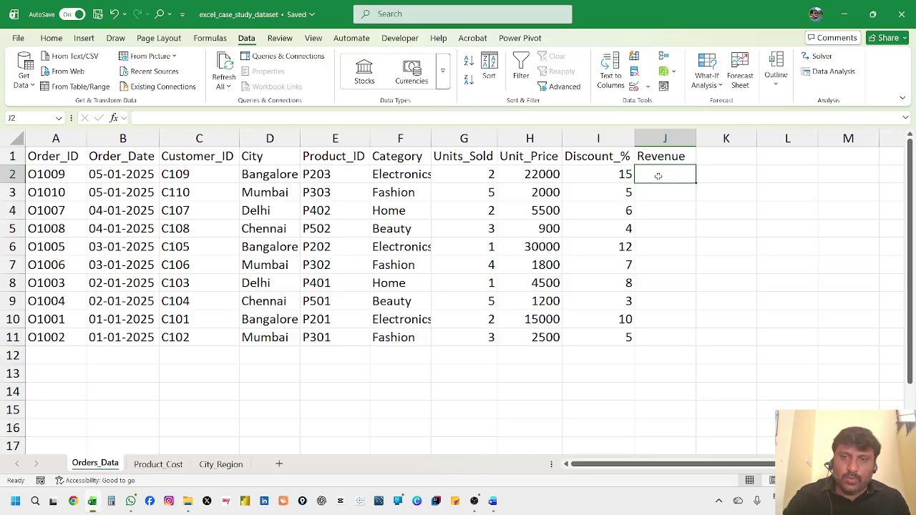
type("=")
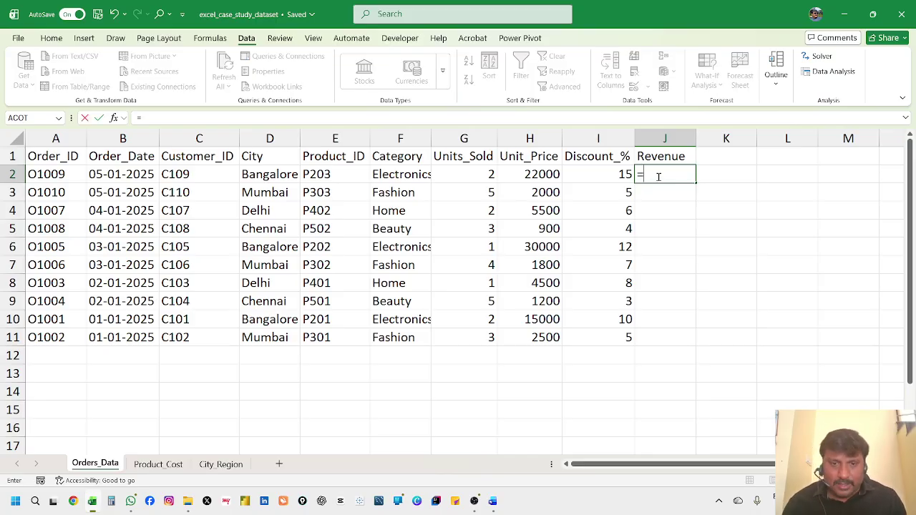
left_click(512, 389)
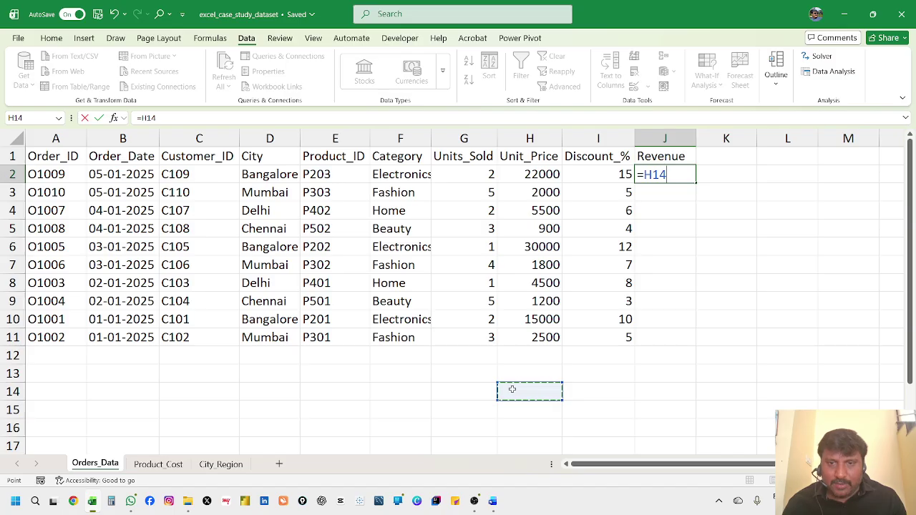
key("Escape")
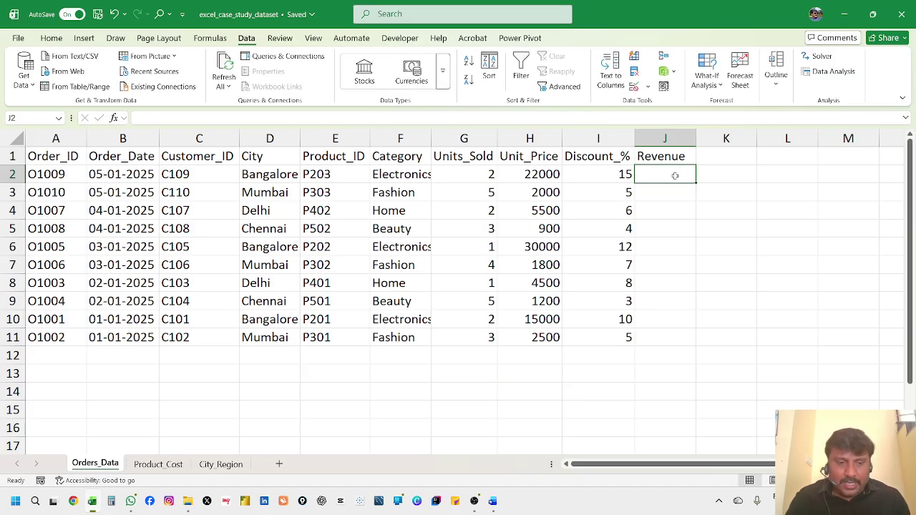
type("ab")
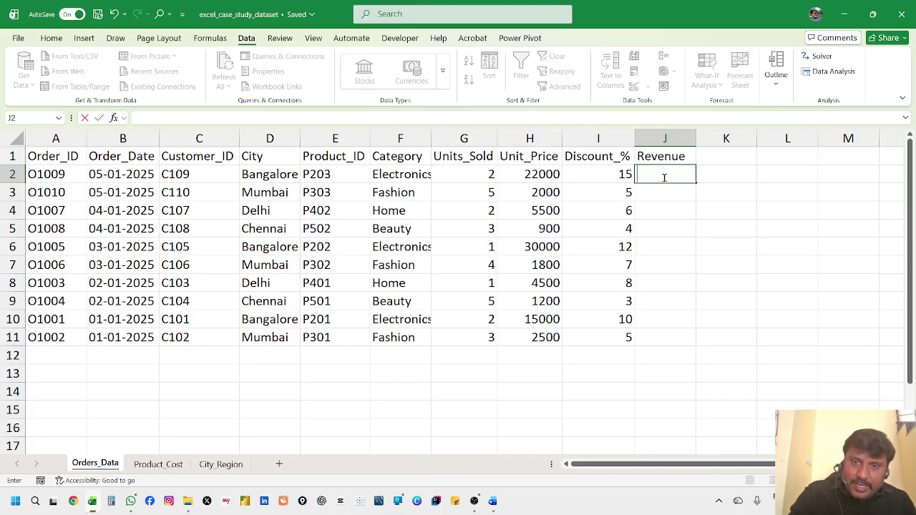
Step: Calculate revenue in J2 with the formula =G2*H2*(1-I2/100) and fill it down through J11
type("=")
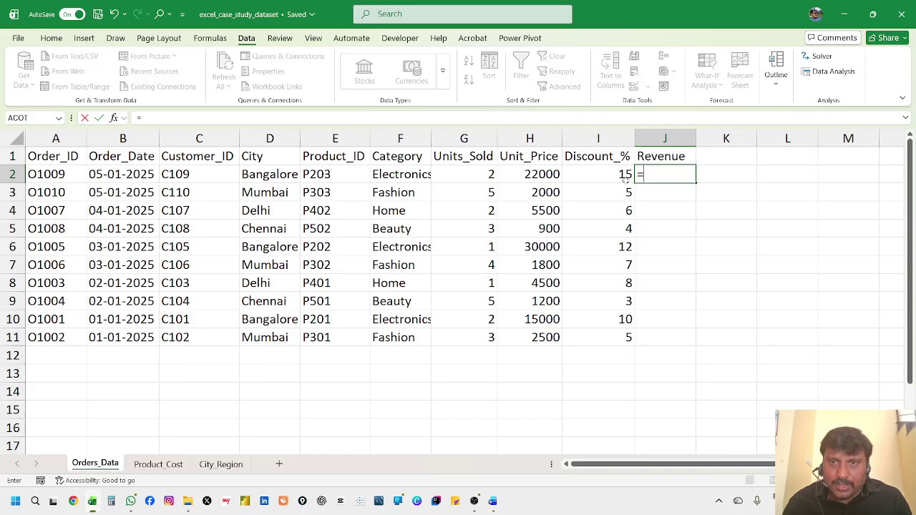
left_click(474, 172)
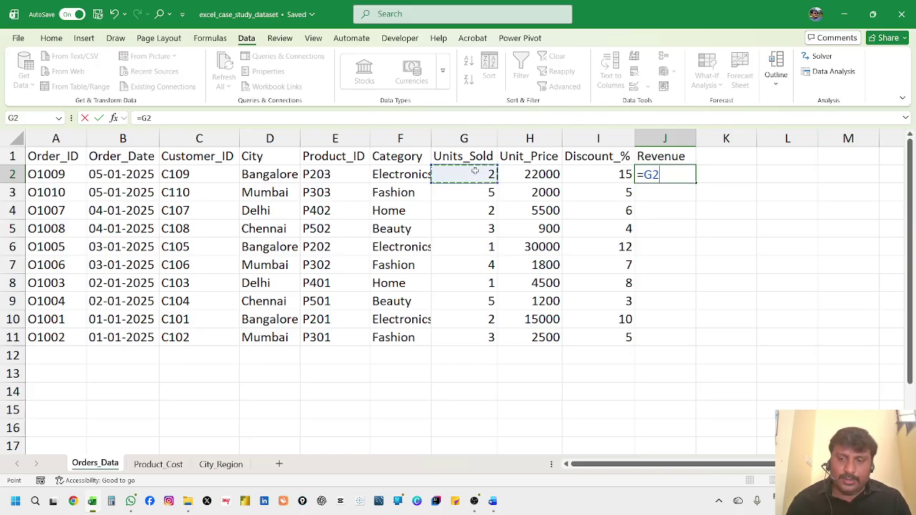
type("*")
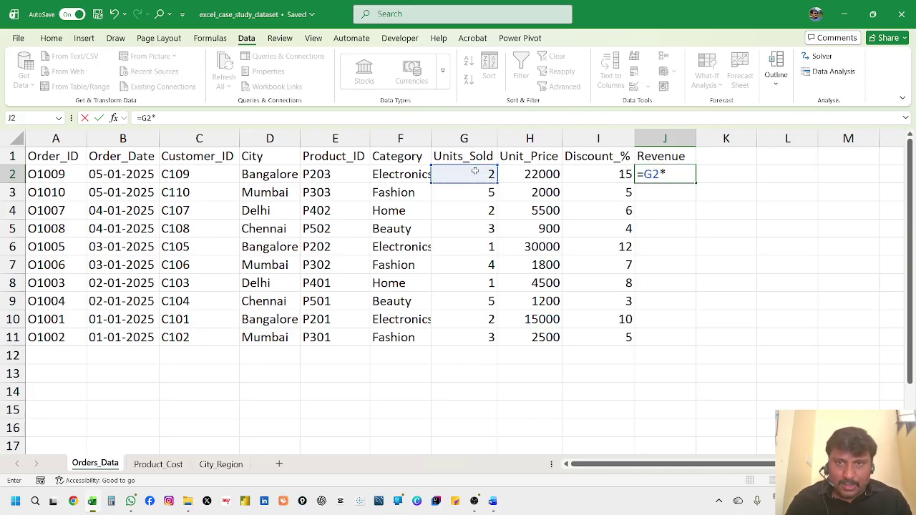
left_click(547, 174)
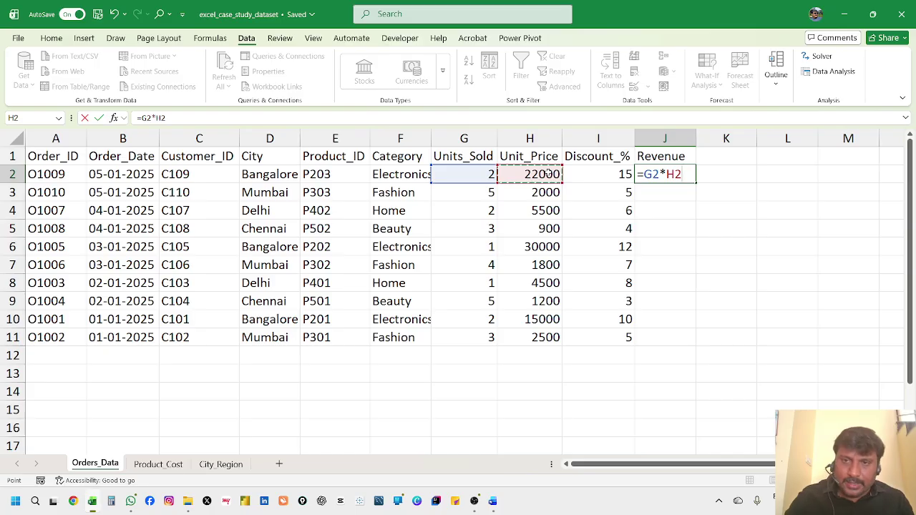
type("*(")
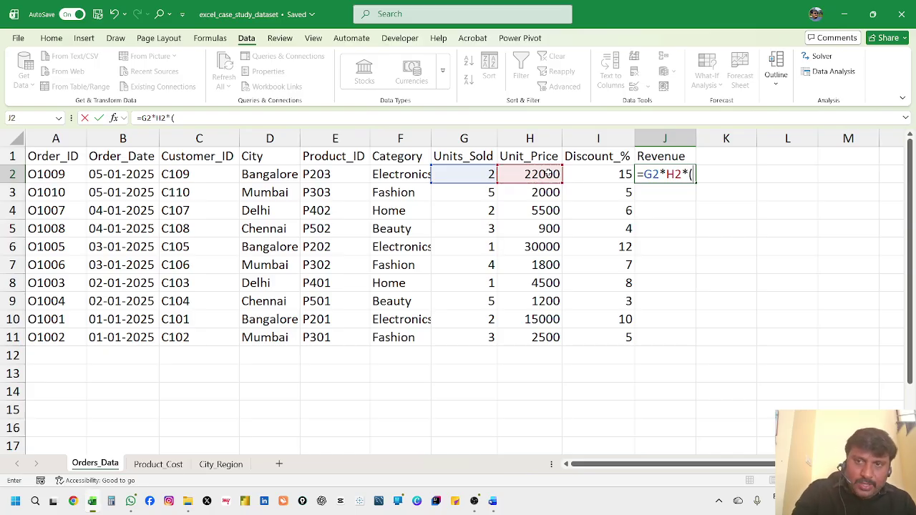
type("1-")
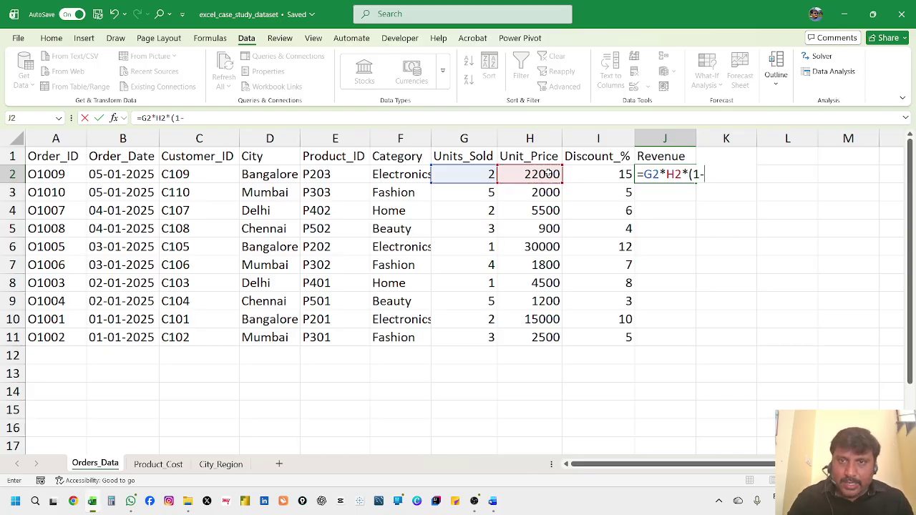
left_click(614, 174)
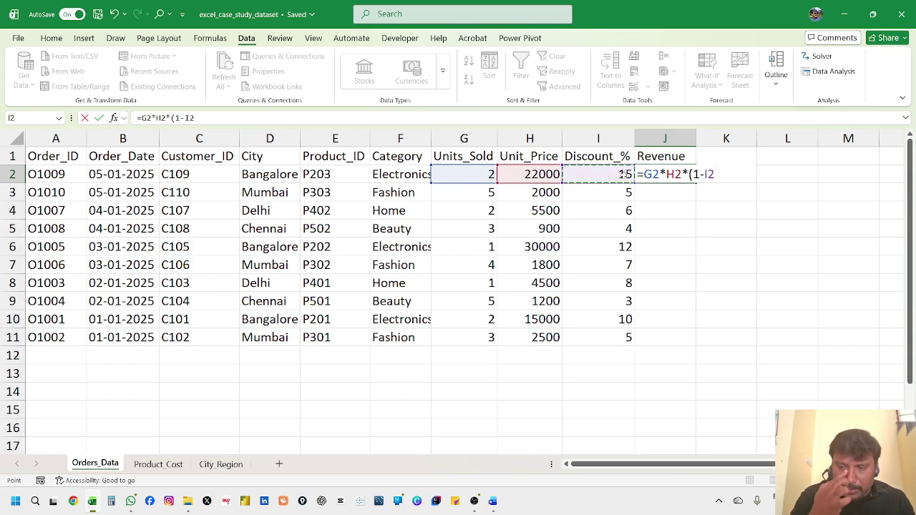
type("/1")
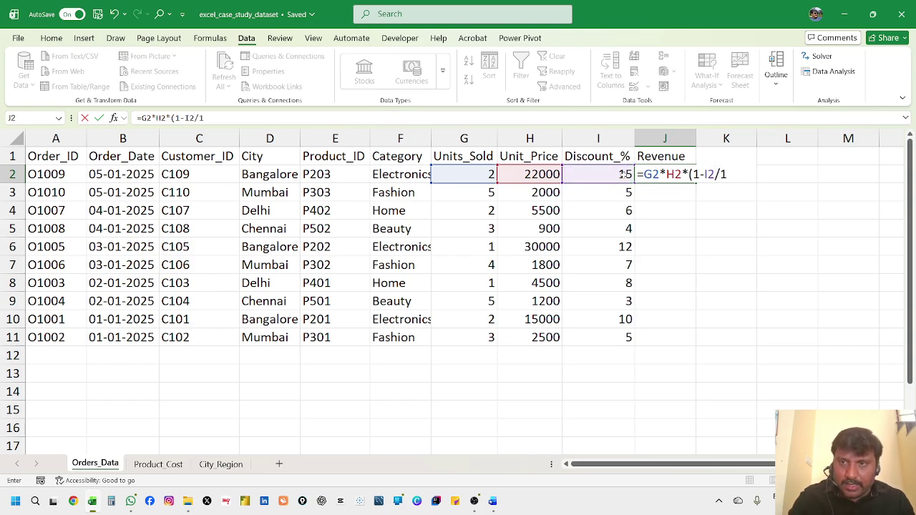
type("00)")
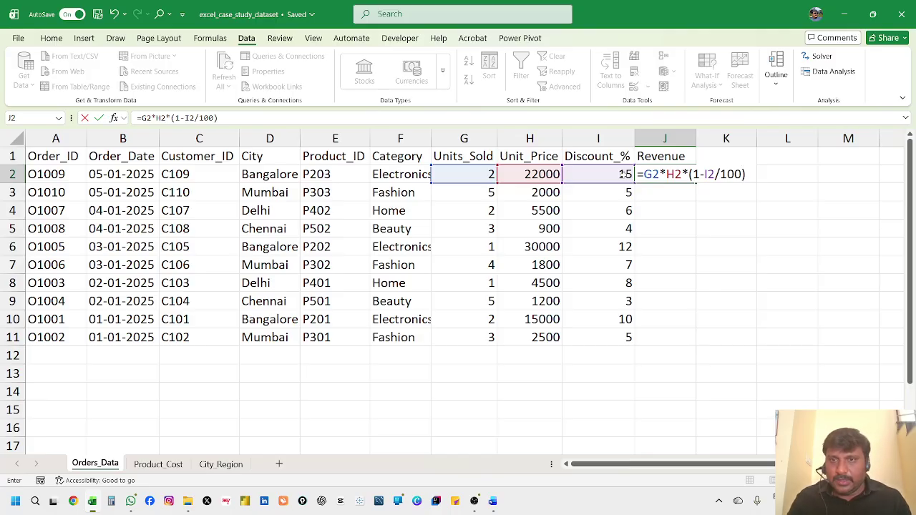
key("Return")
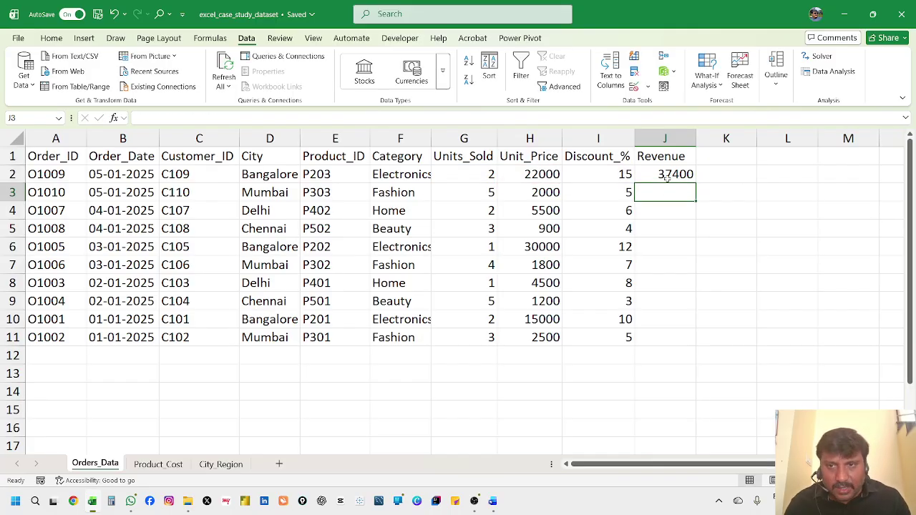
left_click(675, 175)
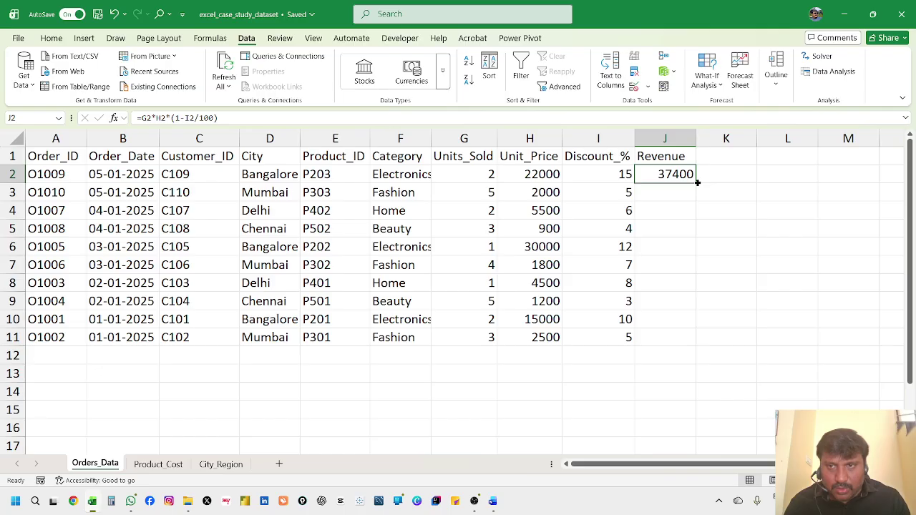
left_click_drag(697, 183, 699, 348)
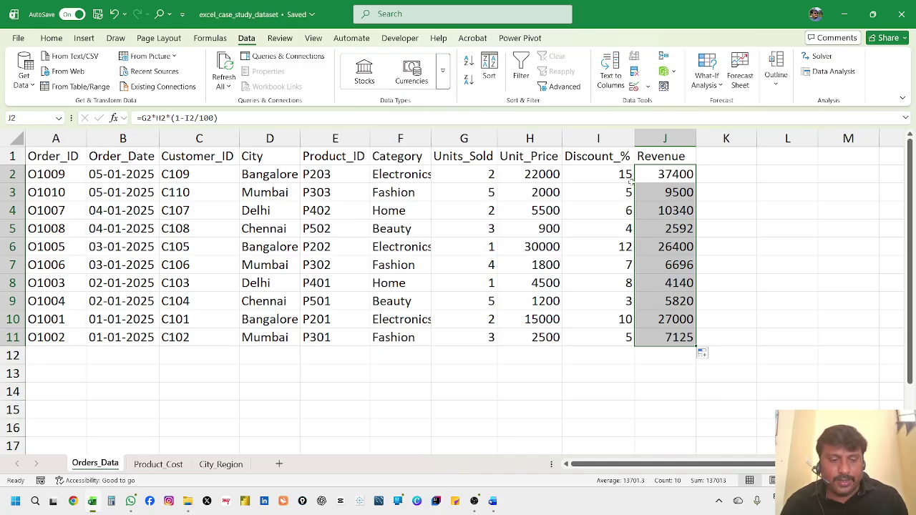
Step: Switch to Word and highlight the text of task 2, about calculating Revenue, in bright green
key("alt+Tab")
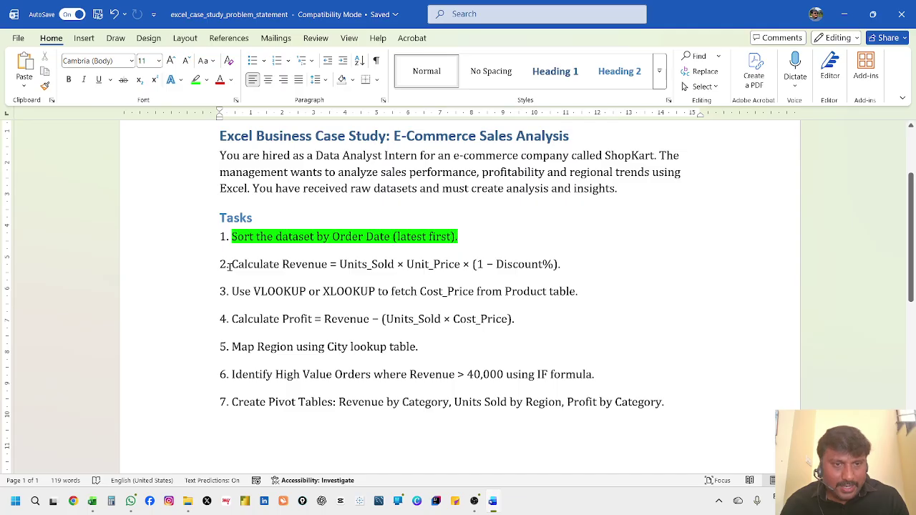
left_click_drag(227, 268, 562, 276)
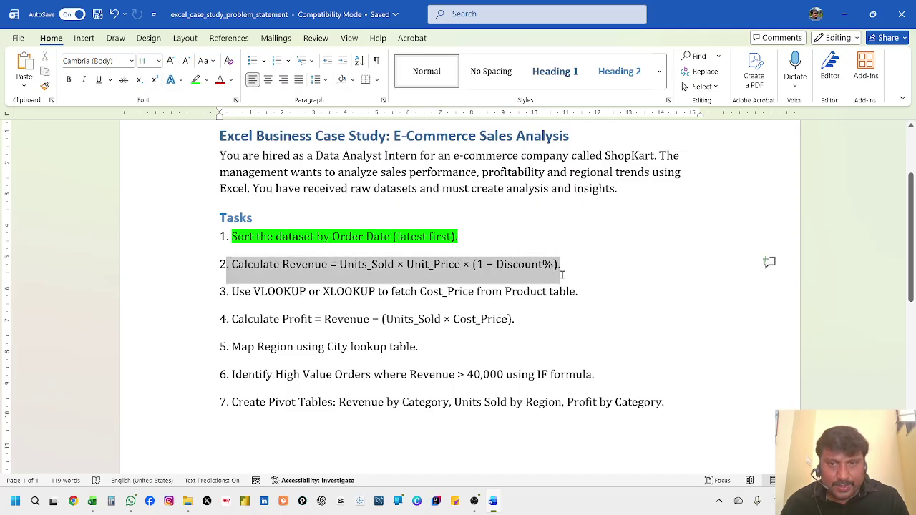
left_click(198, 82)
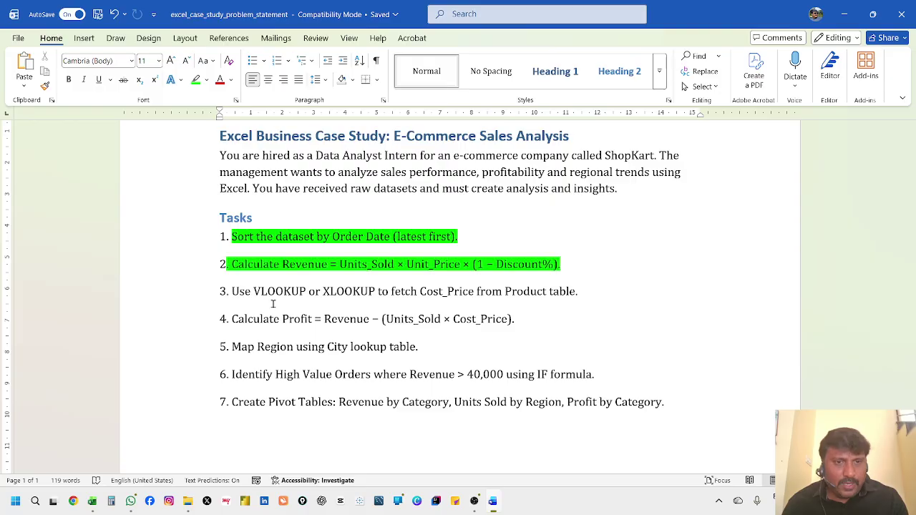
Step: Back in Excel, review the Cost_Price column of Product_Cost and add a "Cost price" header in cell K1 of Orders_Data
key("alt+Tab")
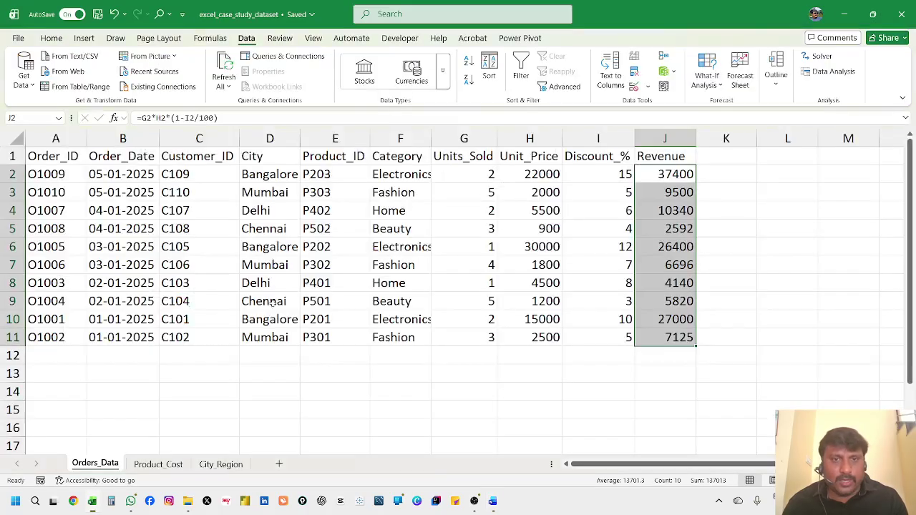
left_click(170, 467)
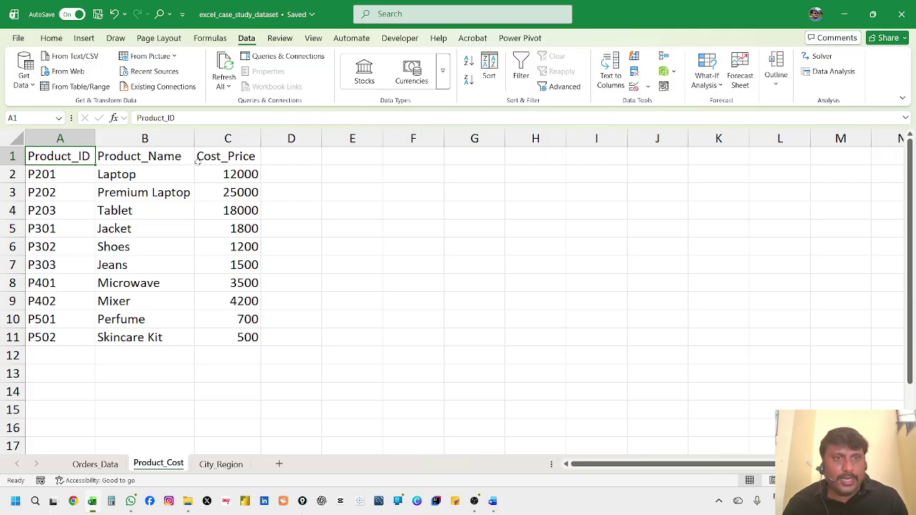
left_click(228, 159)
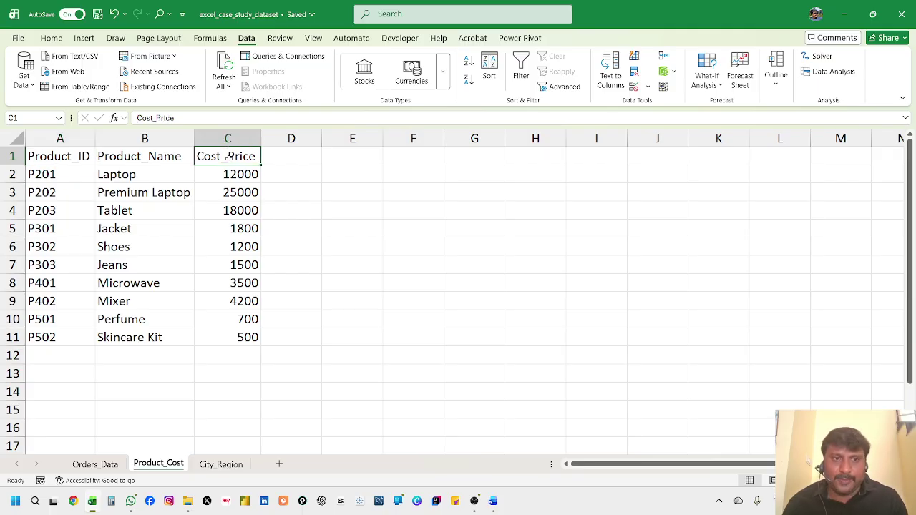
left_click_drag(232, 158, 238, 336)
left_click(96, 463)
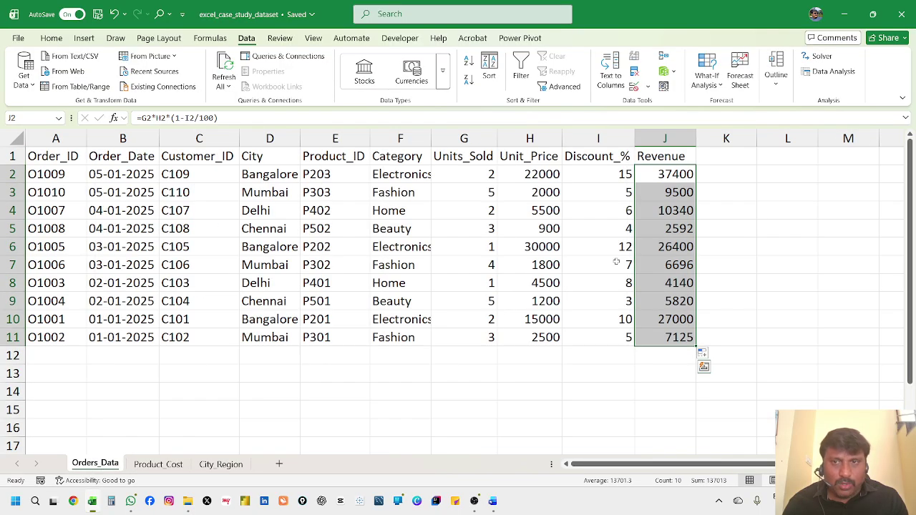
left_click(734, 158)
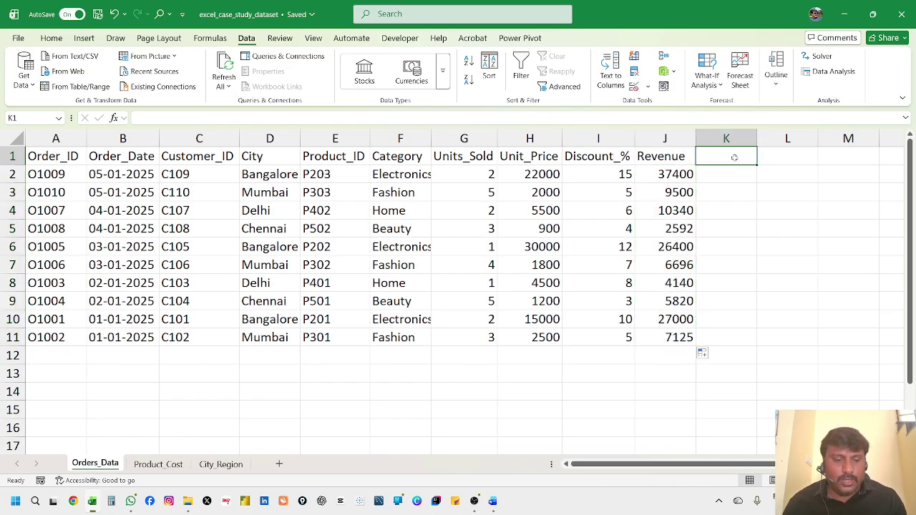
type("Cost")
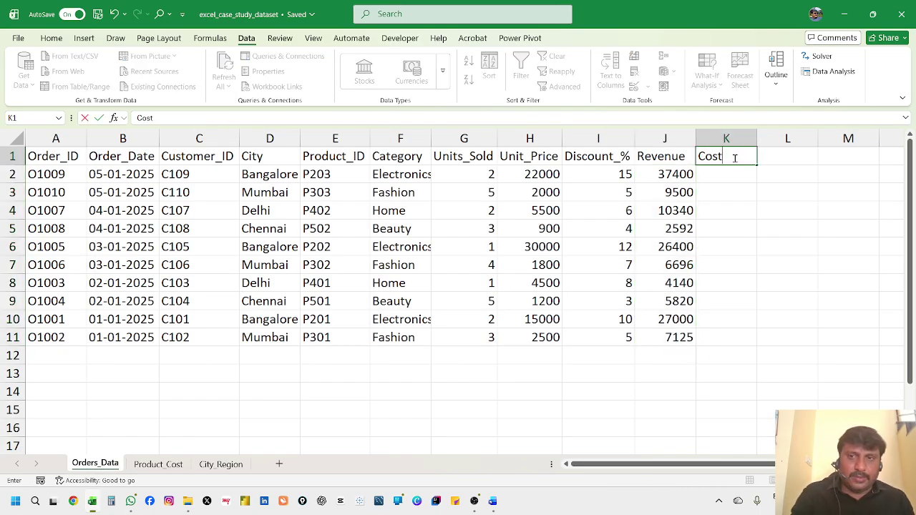
type(" price")
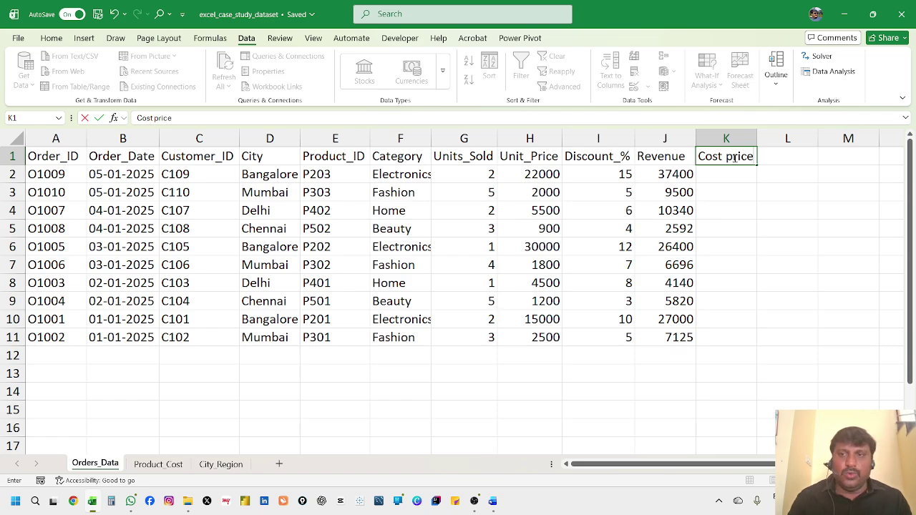
left_click(766, 222)
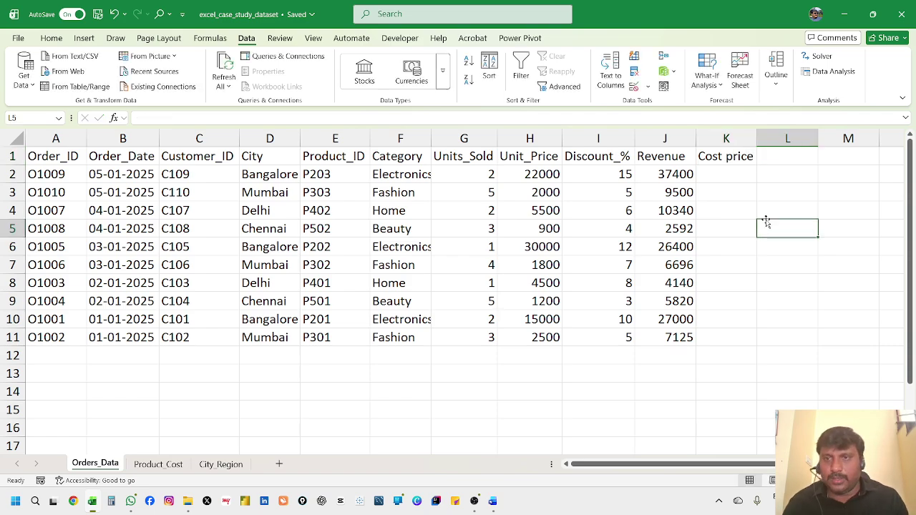
left_click(727, 177)
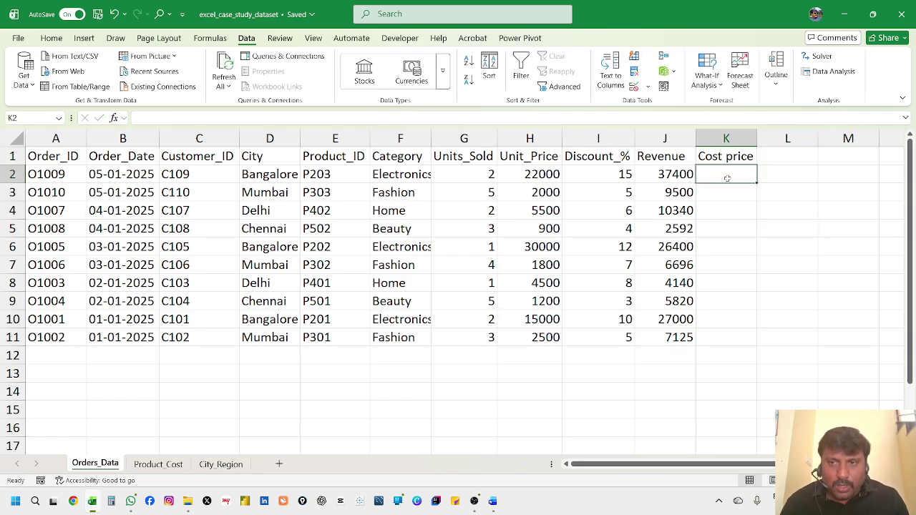
Step: Compare the Product_Cost columns with Orders_Data to identify Product_ID as the shared lookup key
left_click(154, 465)
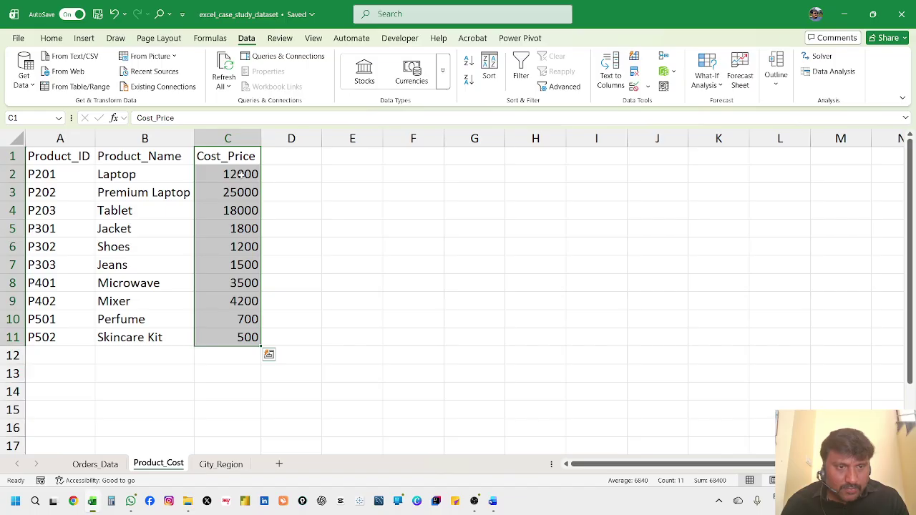
left_click(48, 161)
left_click(161, 159)
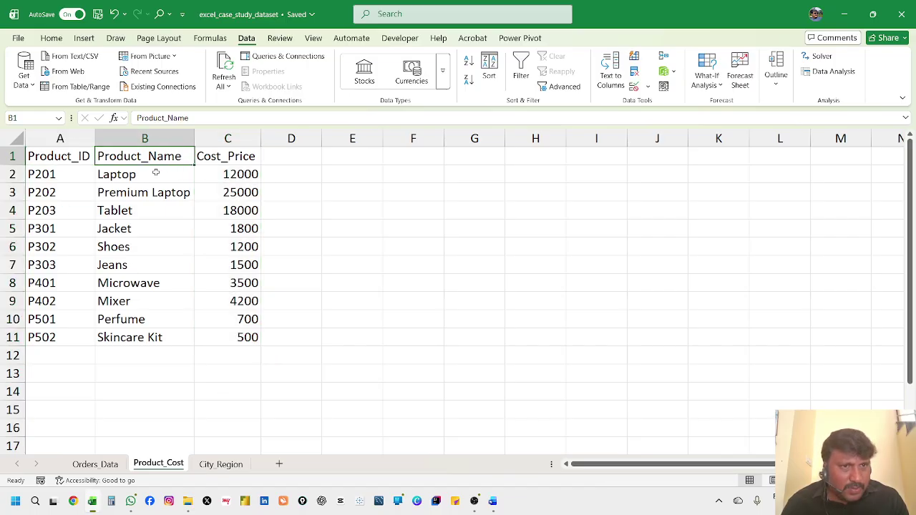
left_click(95, 464)
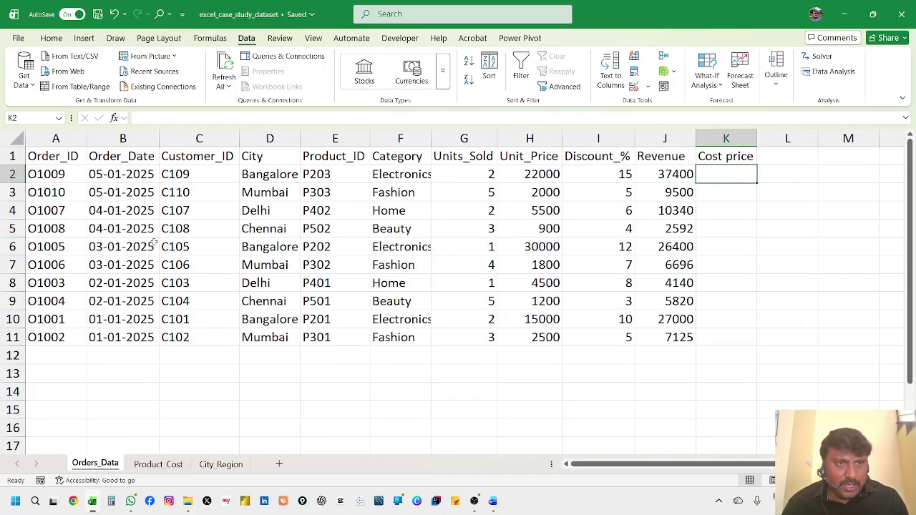
left_click(339, 156)
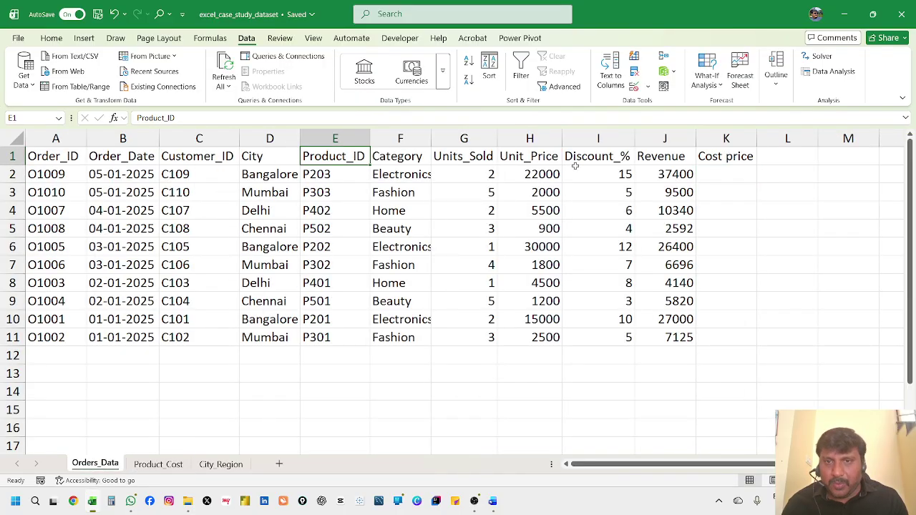
Step: Trace order O1009's Product_ID from Orders_Data to its matching row and Cost_Price in Product_Cost
left_click(724, 173)
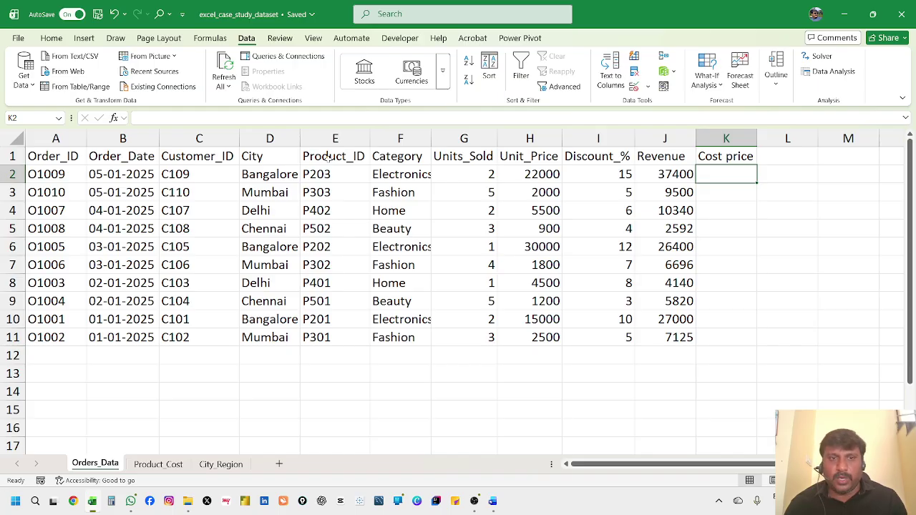
left_click(326, 176)
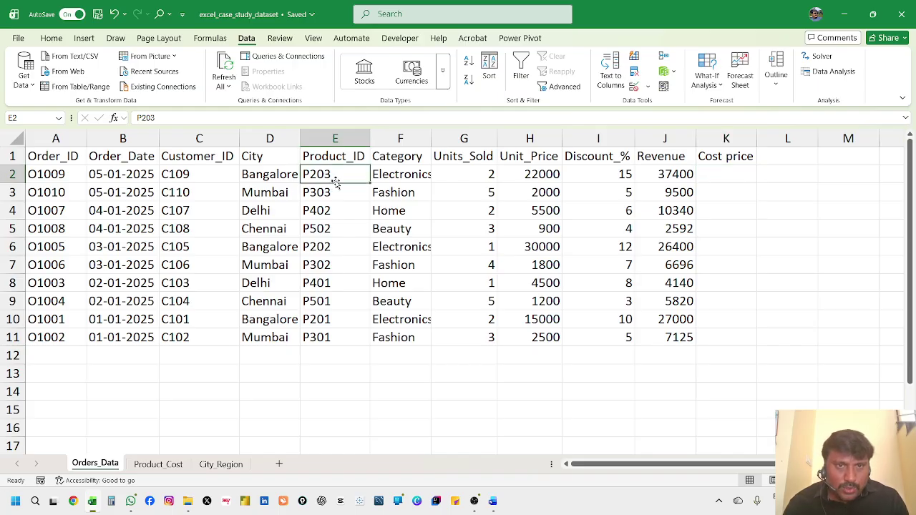
left_click(159, 463)
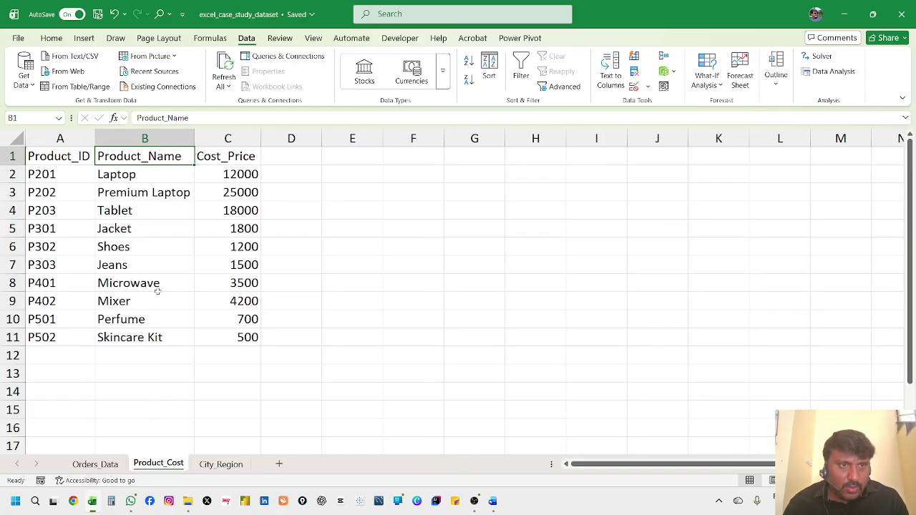
left_click(48, 212)
left_click(238, 211)
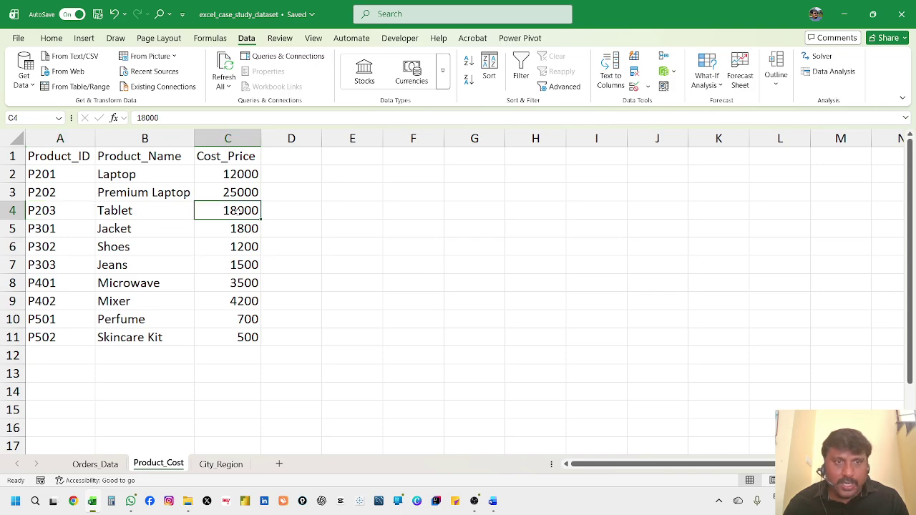
left_click(99, 464)
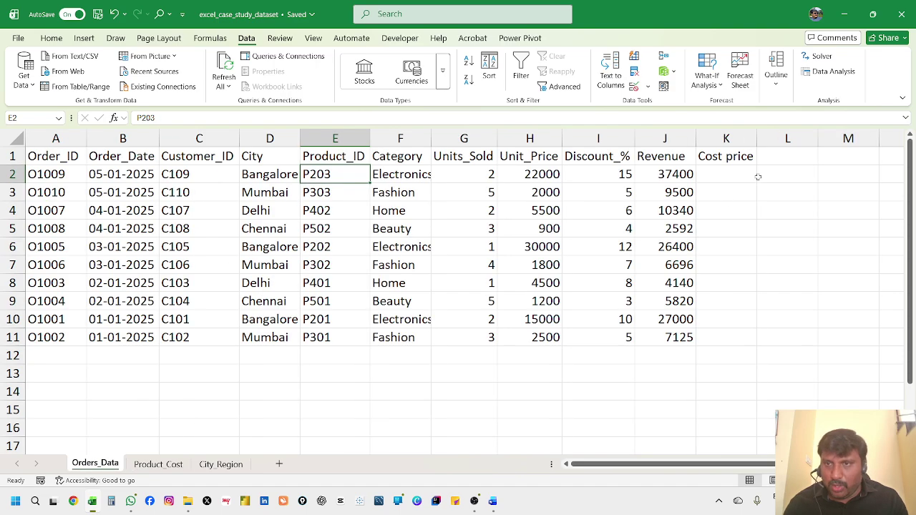
Step: Begin a VLOOKUP formula in K2 of Orders_Data with lookup value E2 and table array Product_Cost!$A$1:$C$11
left_click(731, 174)
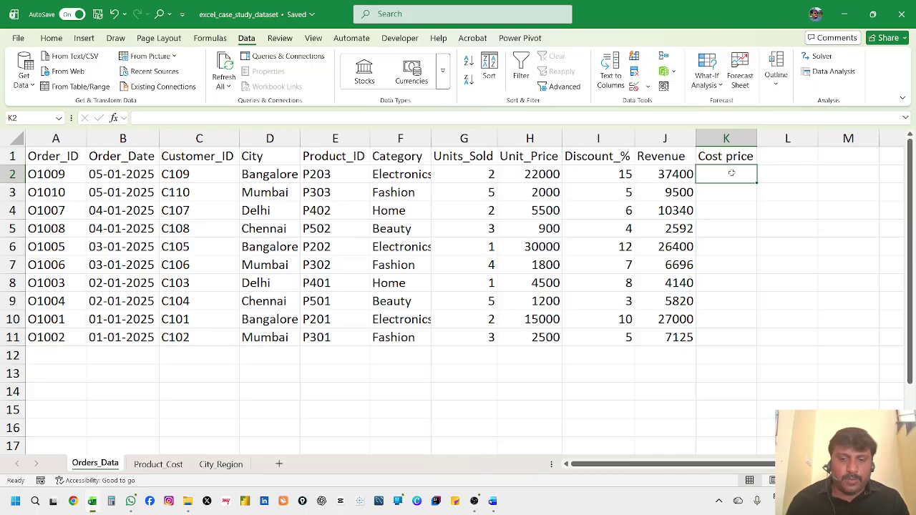
type("=vlook")
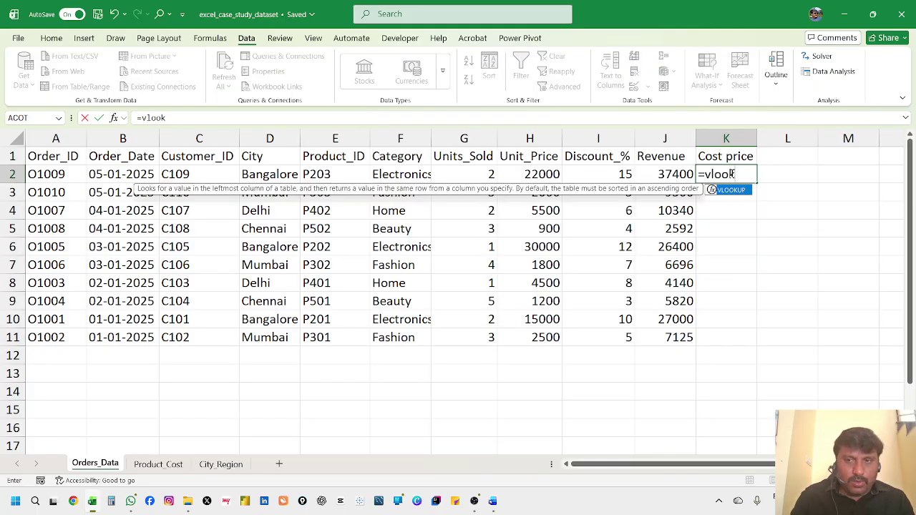
key("Tab")
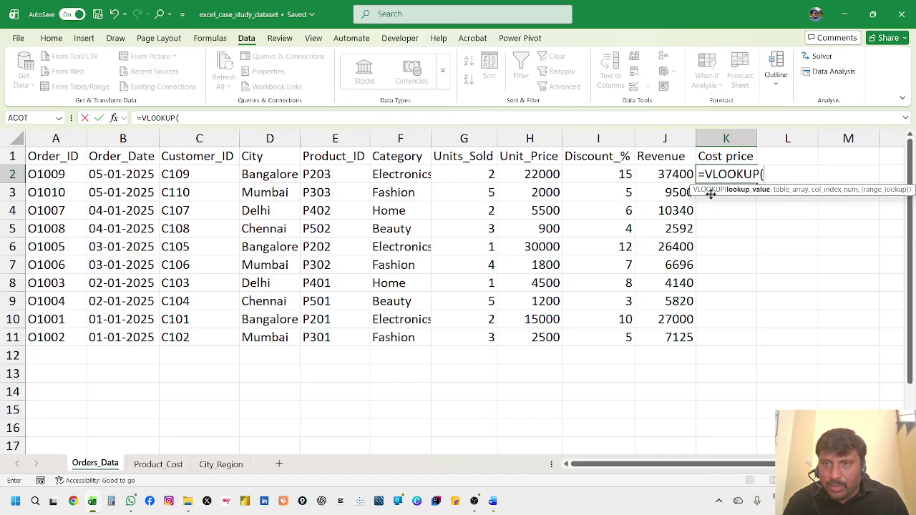
left_click_drag(710, 194, 629, 103)
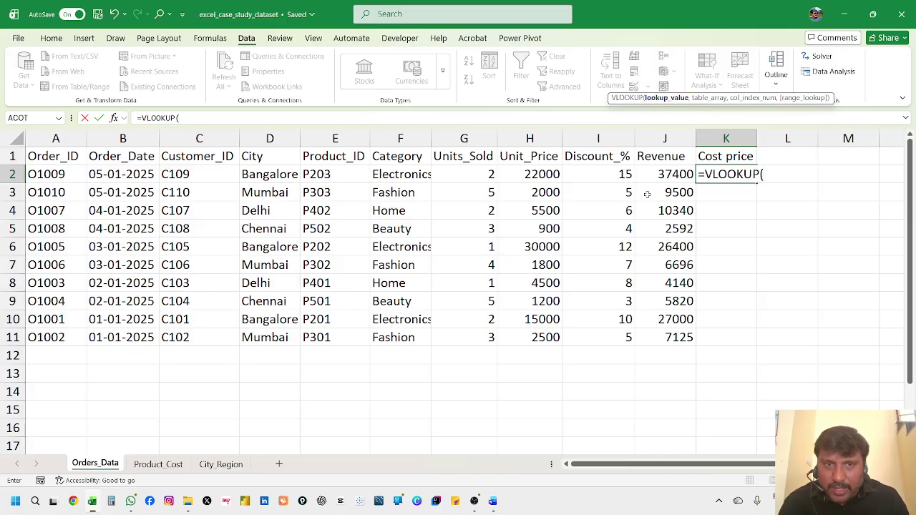
left_click(314, 176)
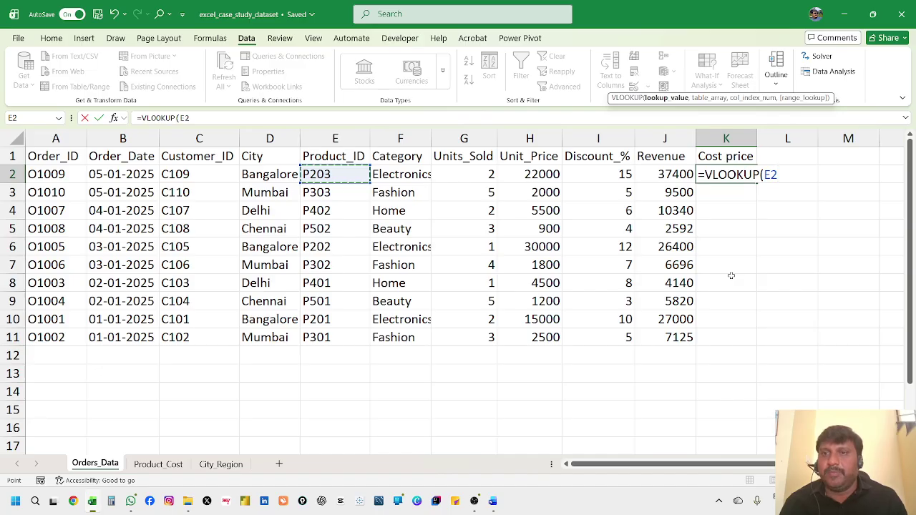
type(",")
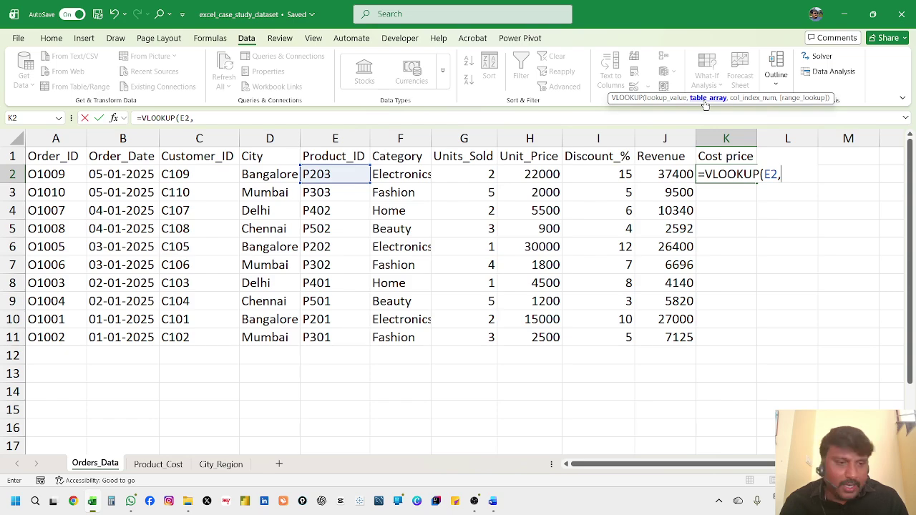
left_click(153, 465)
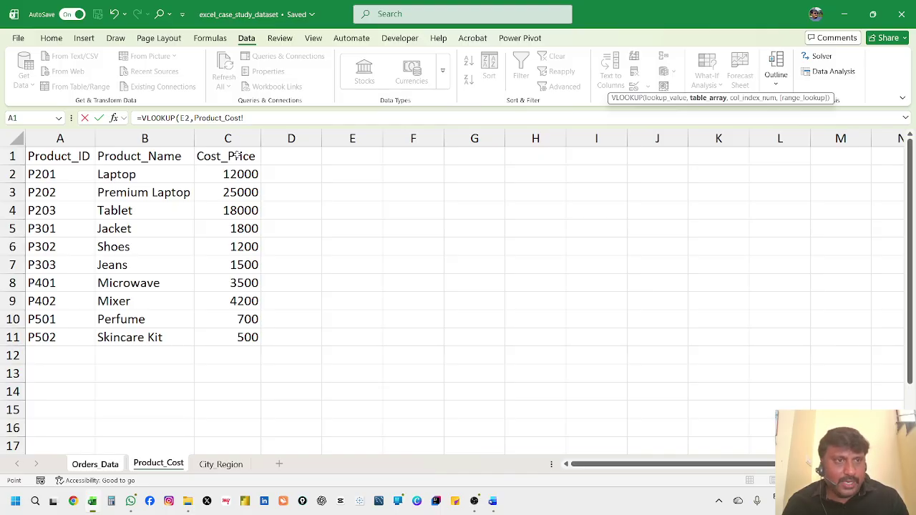
left_click(50, 159)
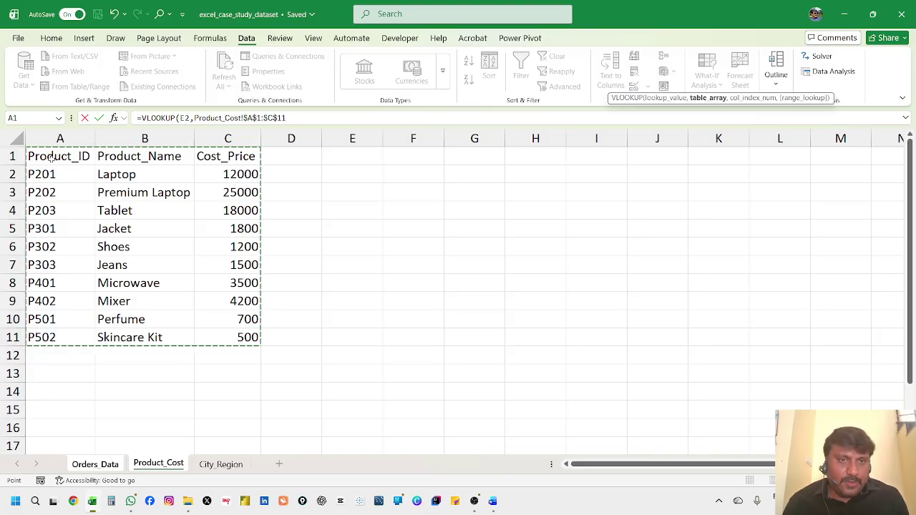
Step: Complete the VLOOKUP with column index 3 and exact match FALSE, and fill it down through K11
left_click(317, 117)
type(",3")
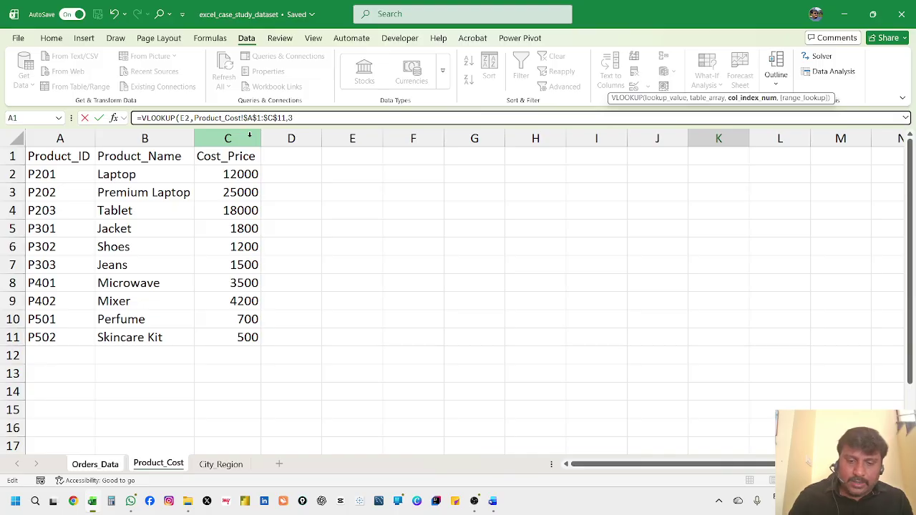
type(",")
key("Down")
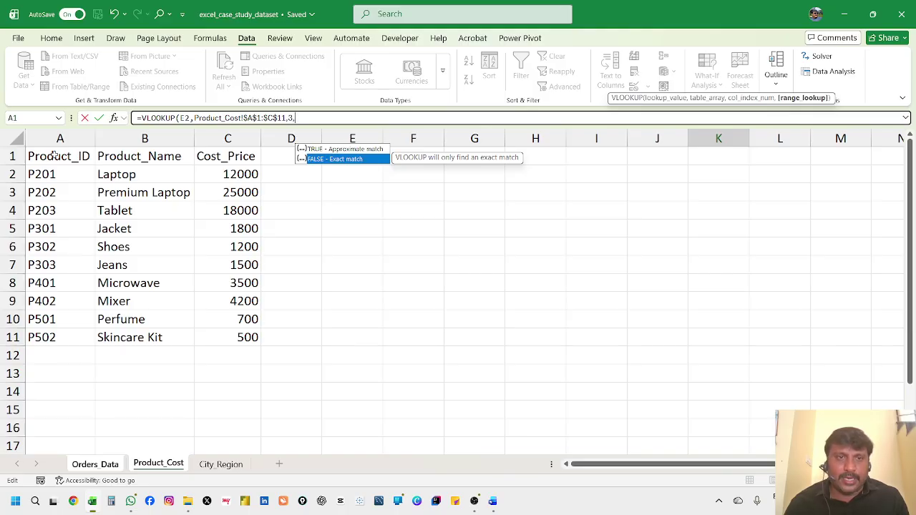
key("Tab")
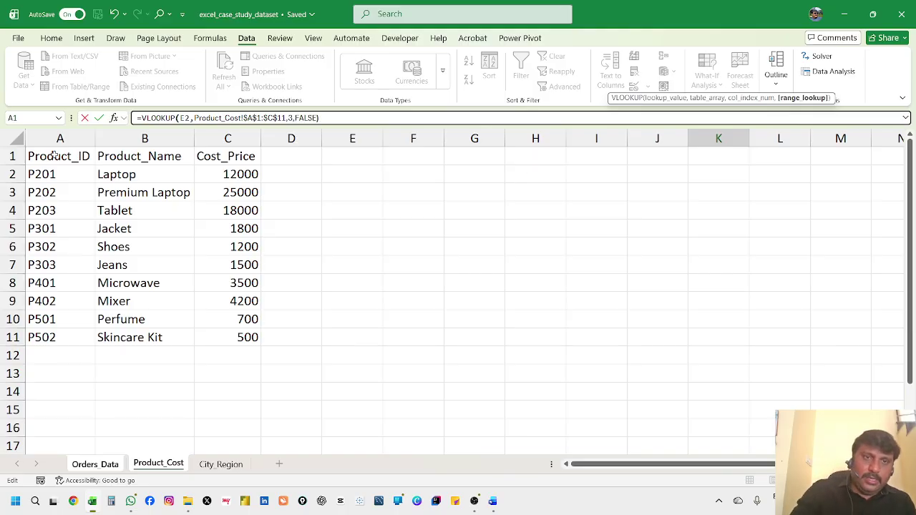
key("Return")
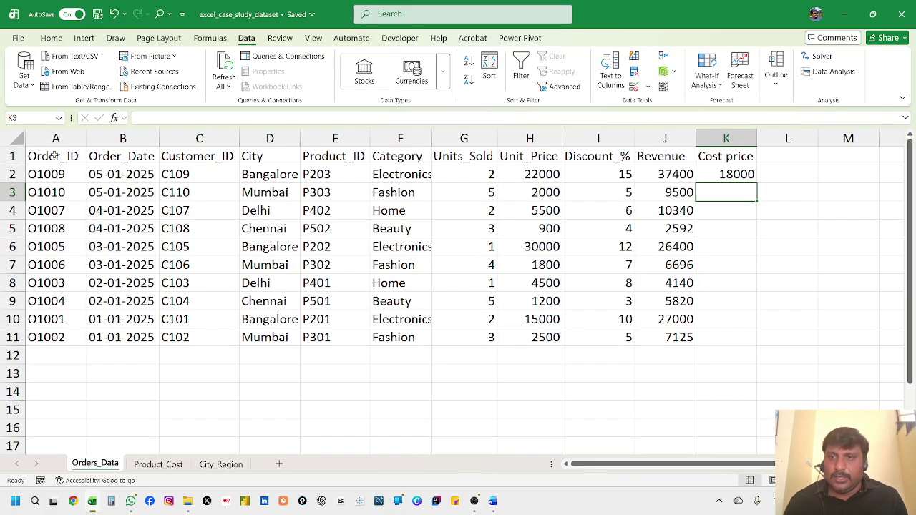
left_click(739, 173)
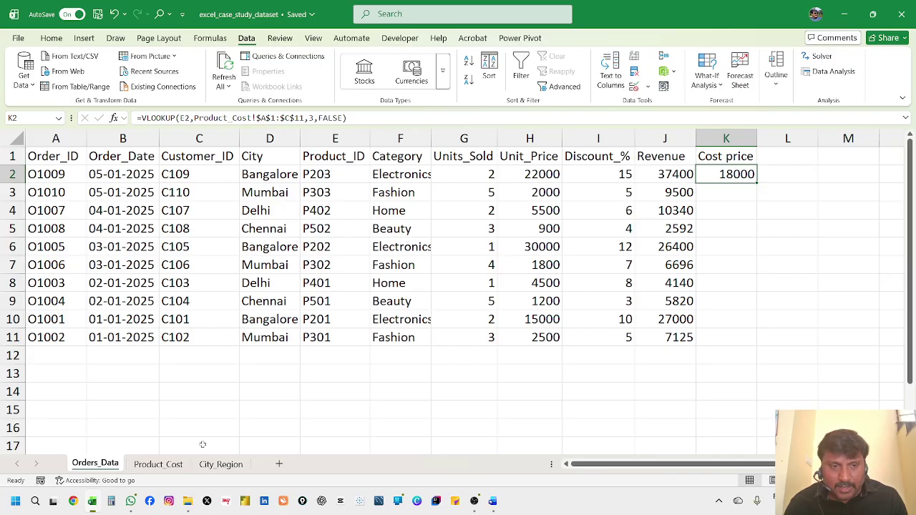
double_click(758, 185)
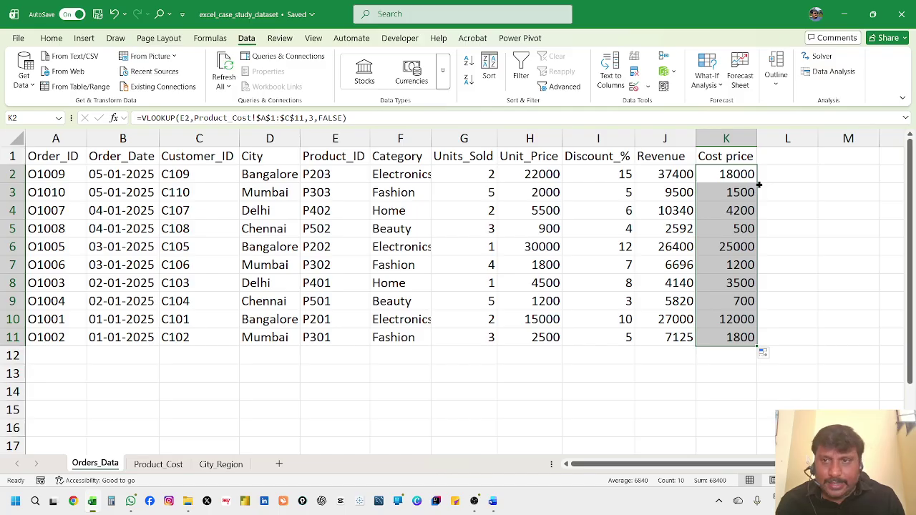
Step: Switch to Word and highlight the text of task 3, about fetching Cost_Price, in bright green
key("alt+Tab")
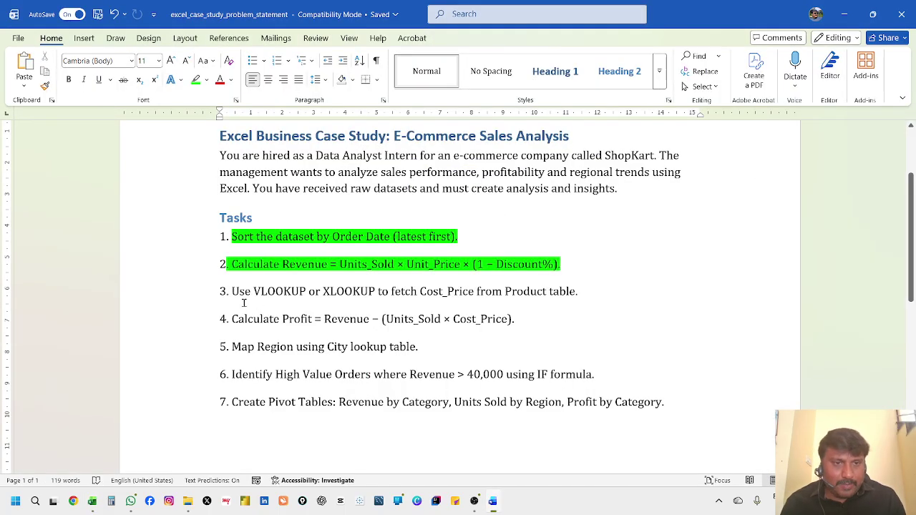
left_click_drag(232, 292, 580, 298)
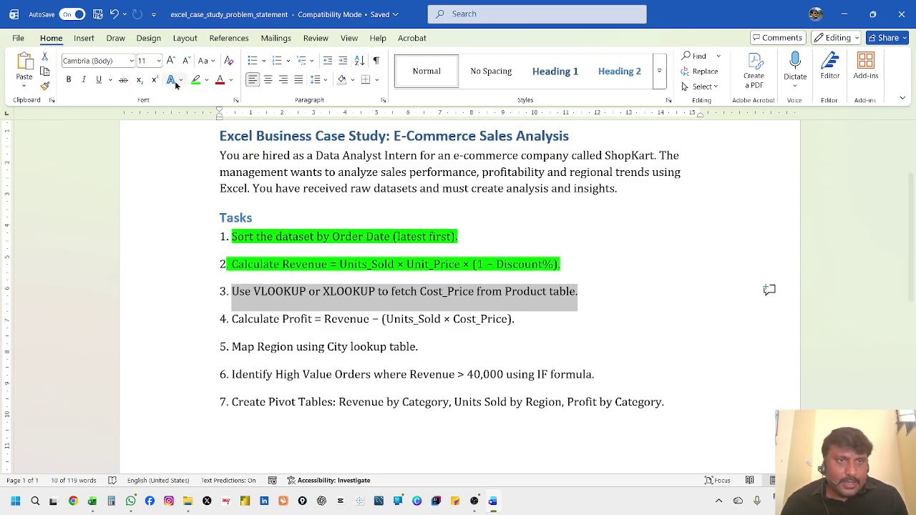
left_click(200, 81)
left_click(295, 330)
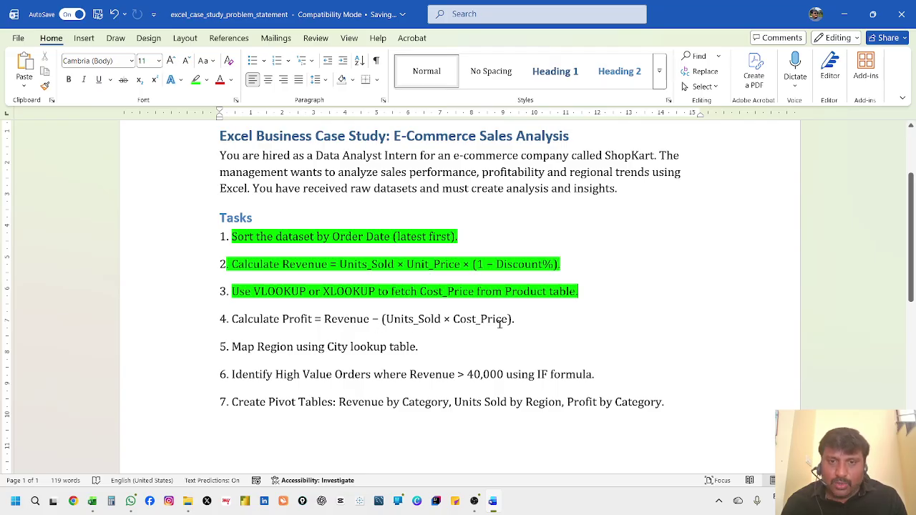
Step: Back in Excel, add a "Profit" header in cell L1 of Orders_Data
key("alt+Tab")
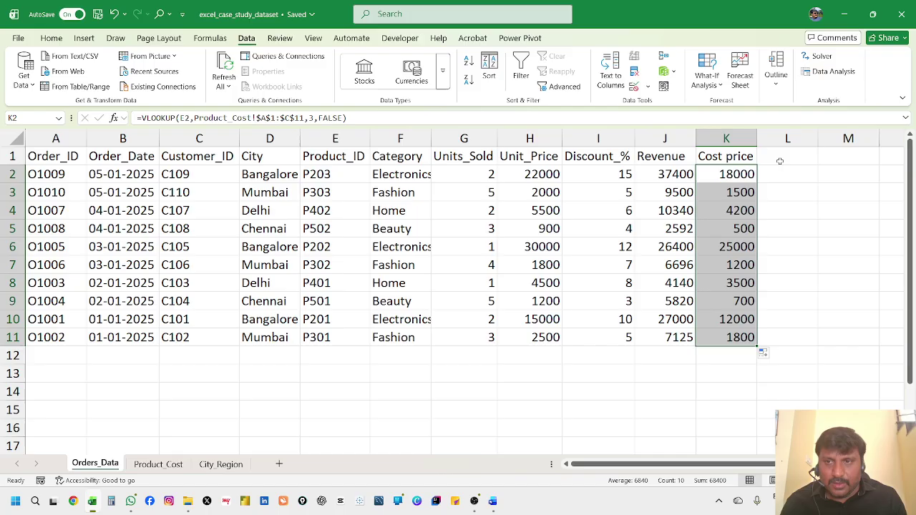
left_click(780, 158)
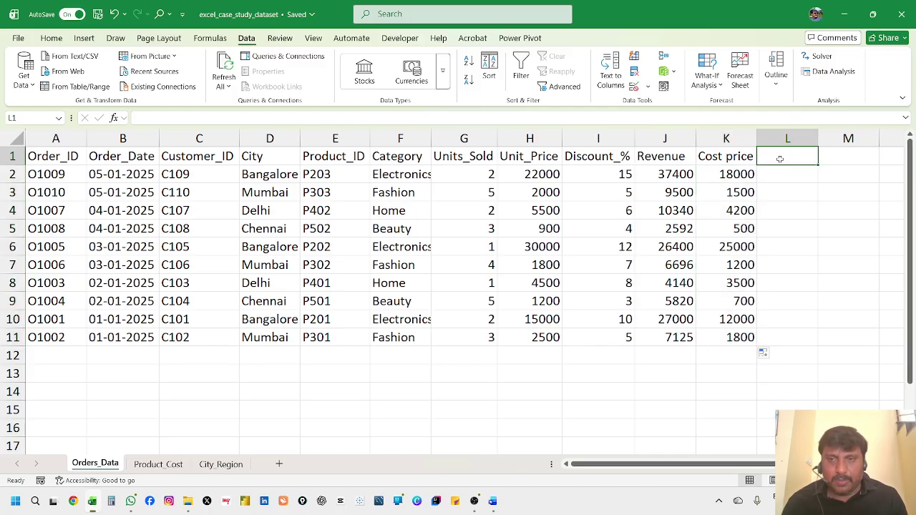
type("Profit")
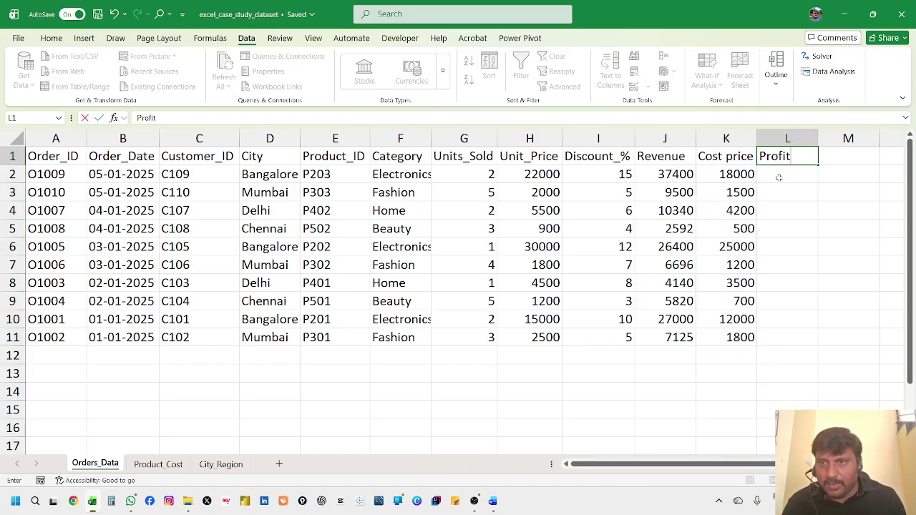
key("Return")
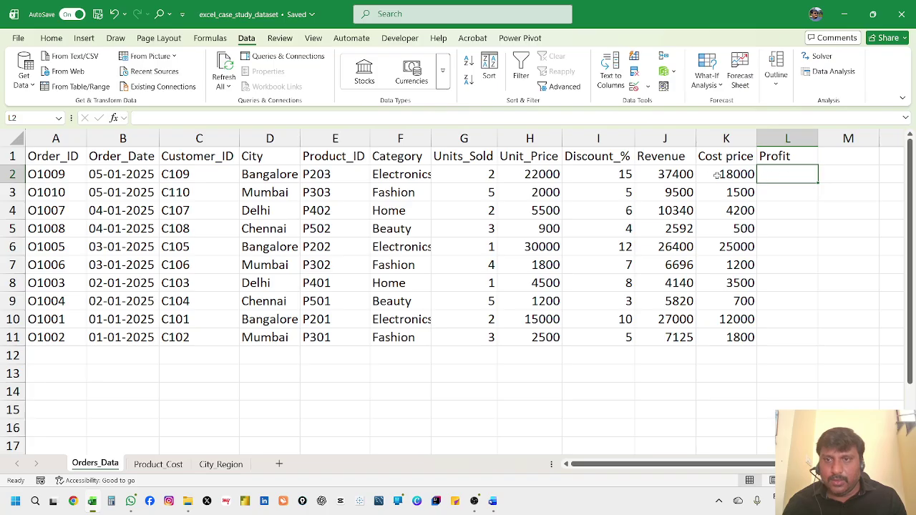
Step: Check the Profit definition in the Word task list and begin the formula =J2-(G2* in L2 of Orders_Data
key("alt+Tab")
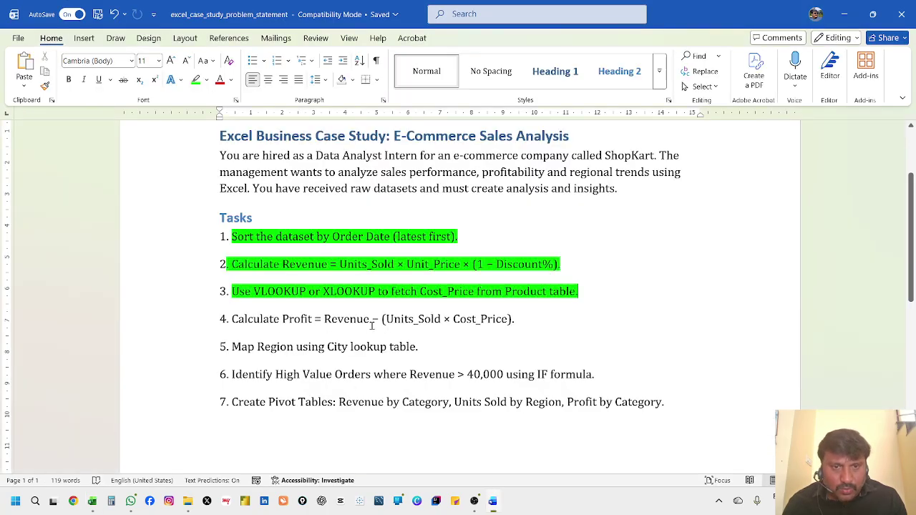
key("alt+Tab")
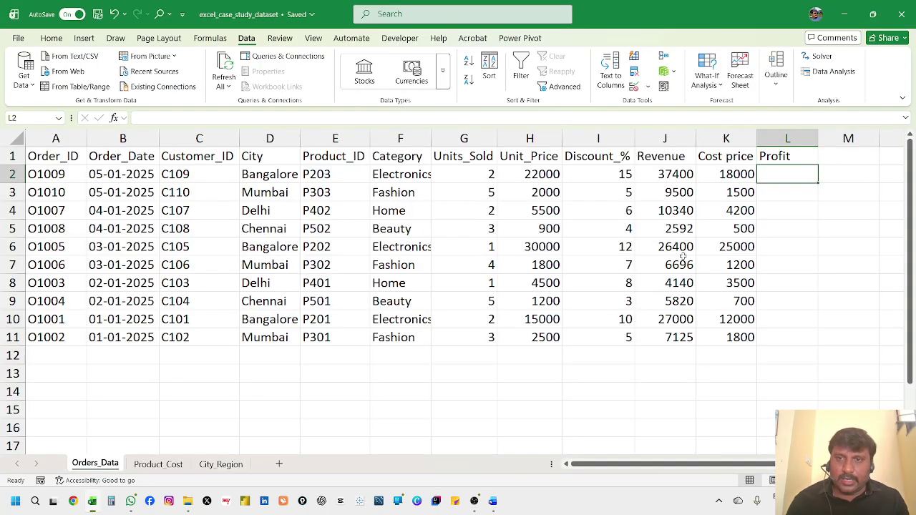
type("=")
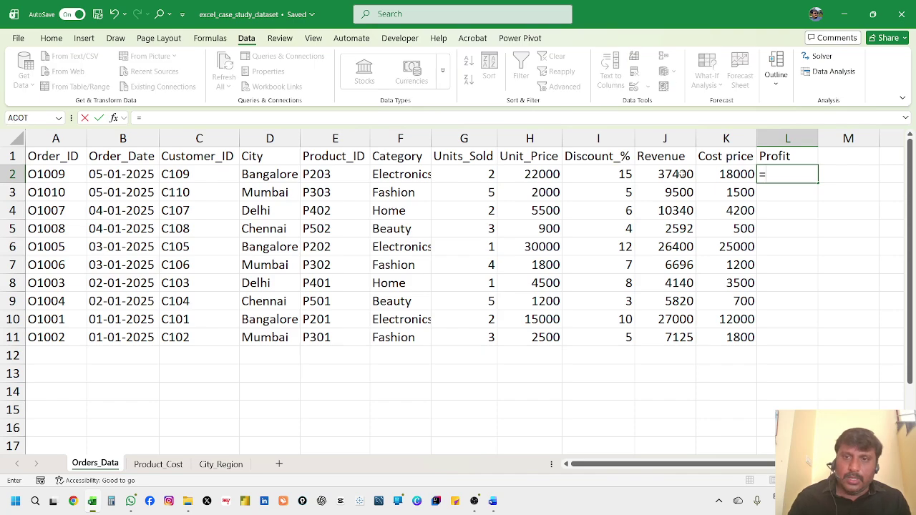
left_click(652, 176)
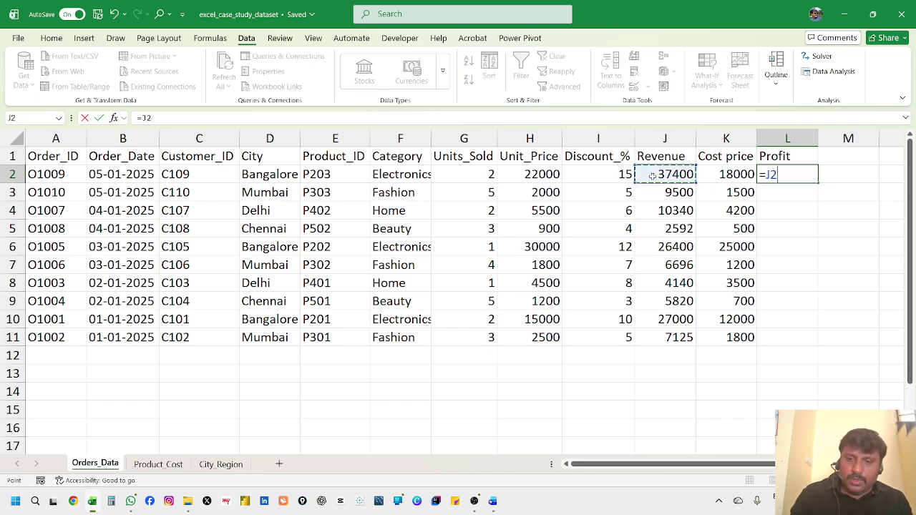
key("alt+Tab")
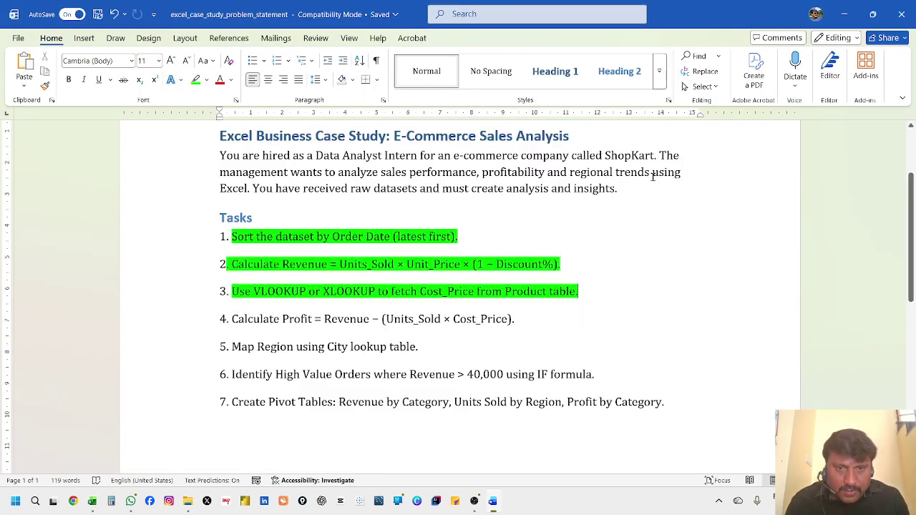
key("alt+Tab")
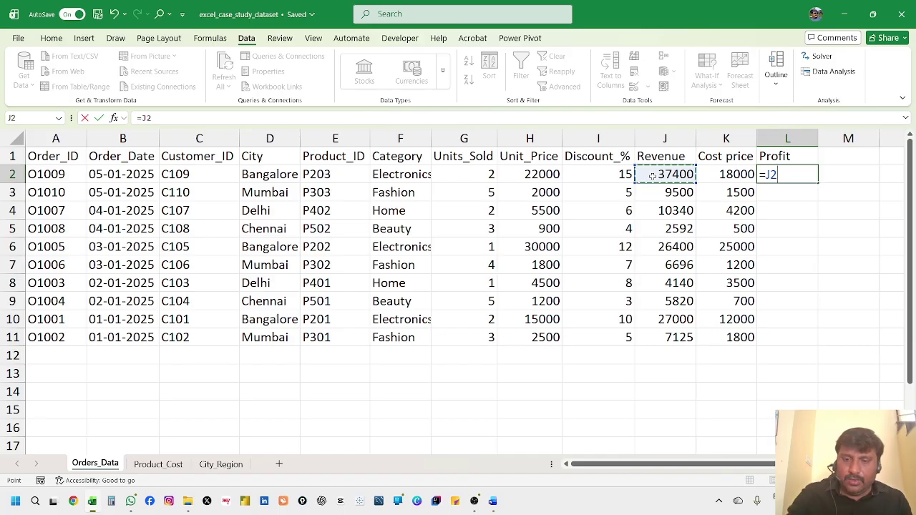
type("-(")
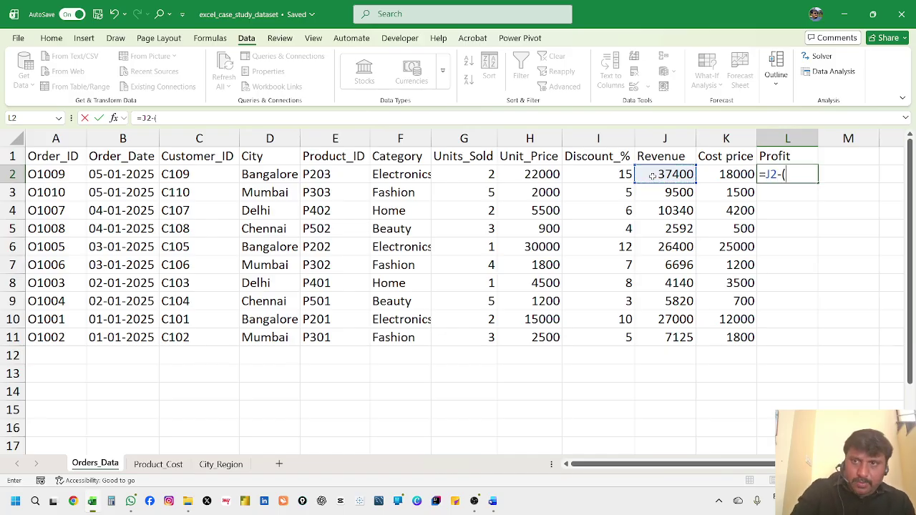
left_click(465, 177)
type("*")
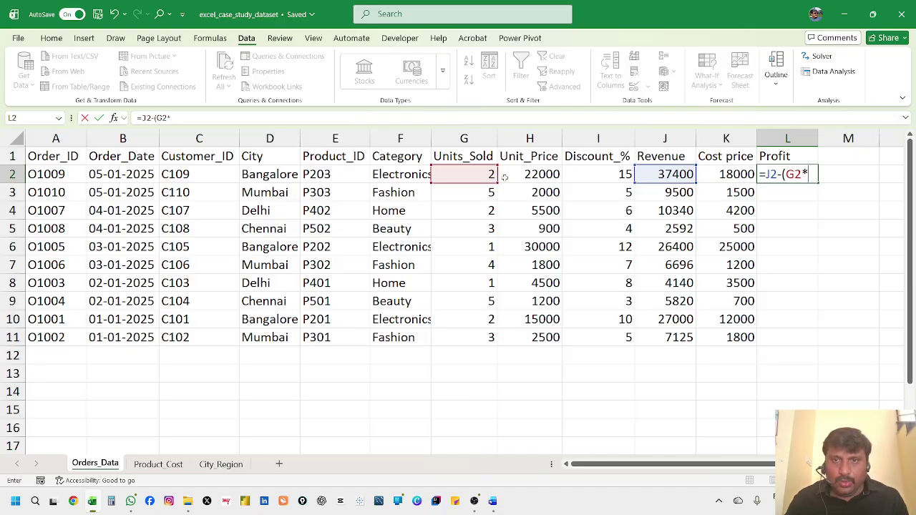
Step: Complete the L2 formula as =J2-(G2*H2) and fill it down through L11
left_click(524, 174)
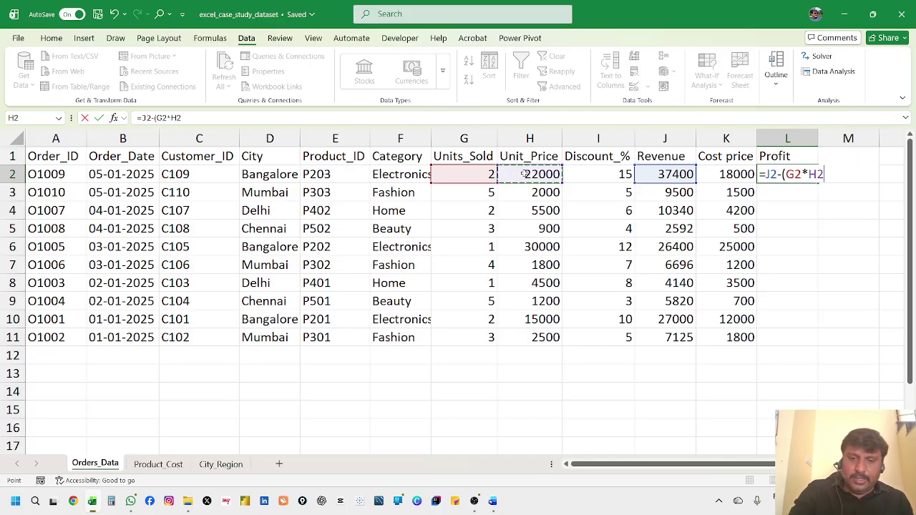
type(")")
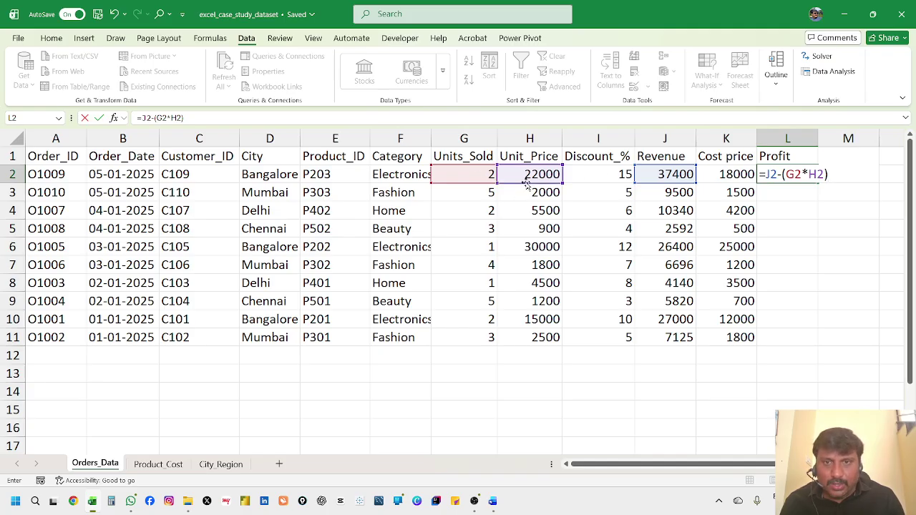
key("Return")
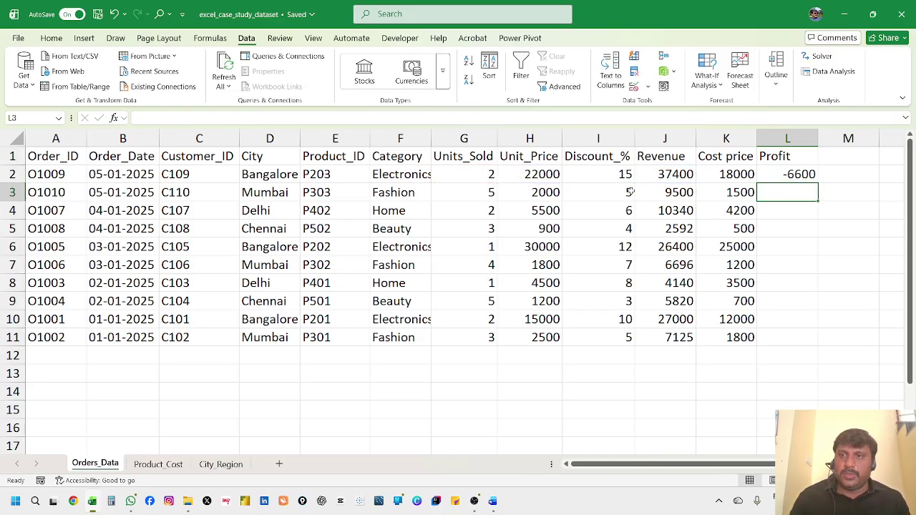
left_click(792, 178)
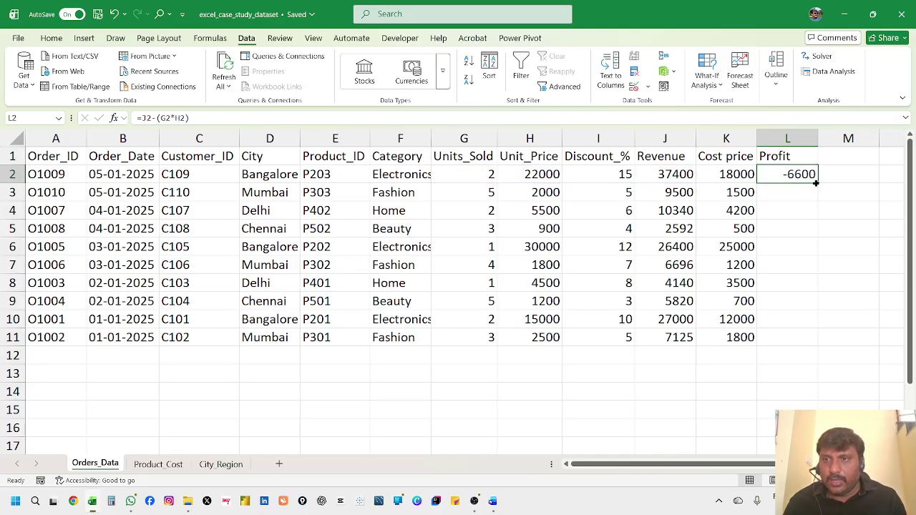
double_click(817, 182)
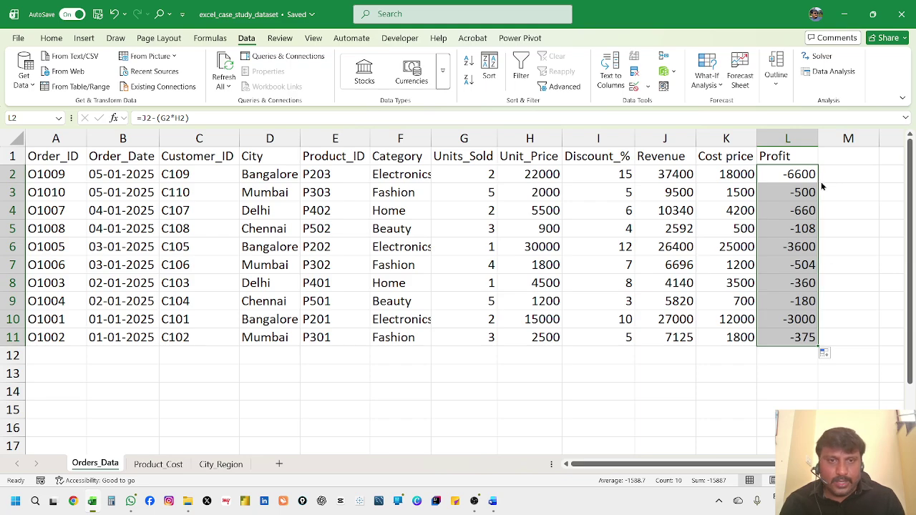
Step: Recheck task 4 in Word, correct the L2 formula to =J2-(G2*K2), and fill it down through L11
key("alt+Tab")
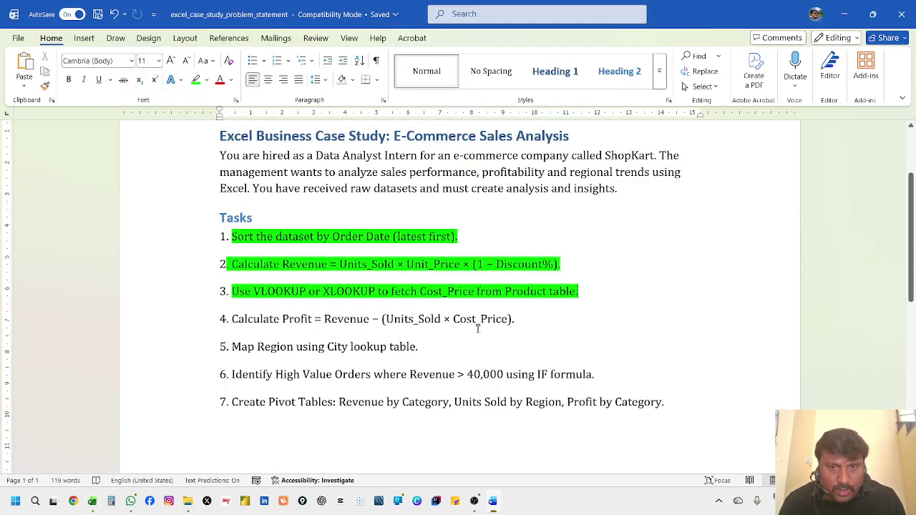
key("alt+Tab")
left_click(801, 179)
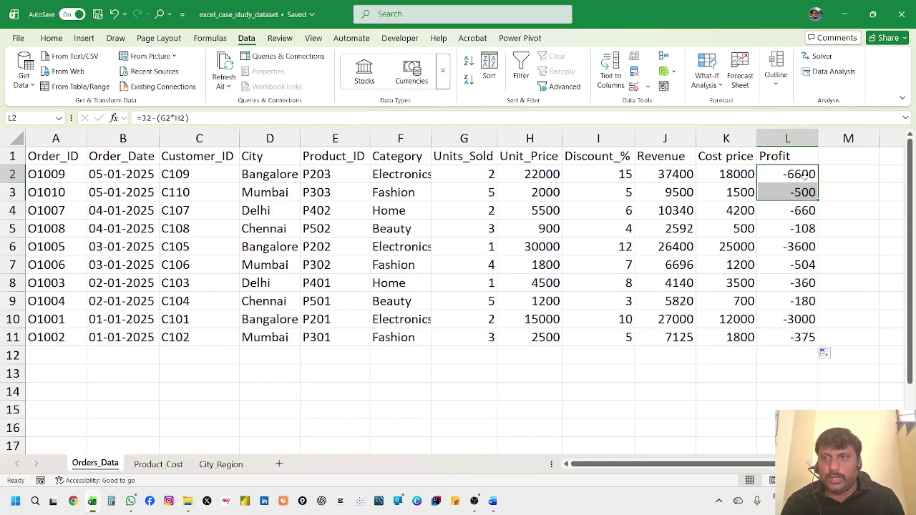
double_click(805, 177)
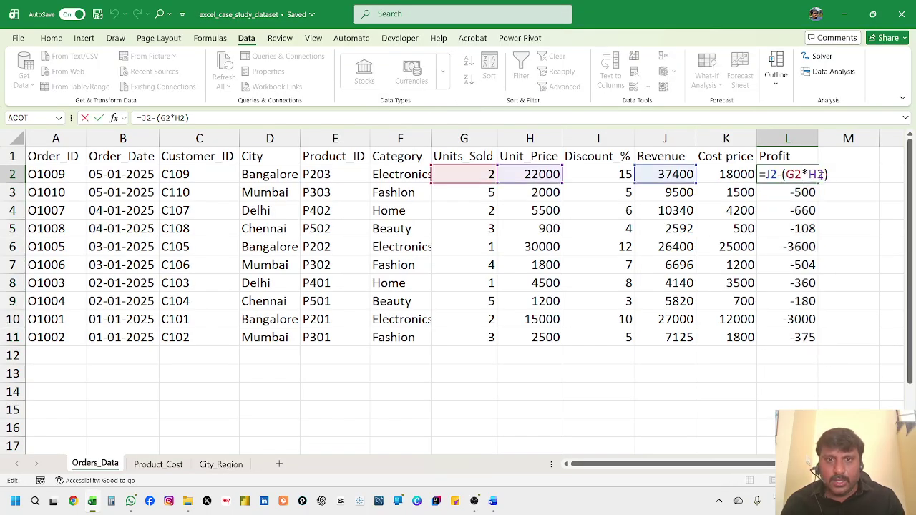
key("BackSpace")
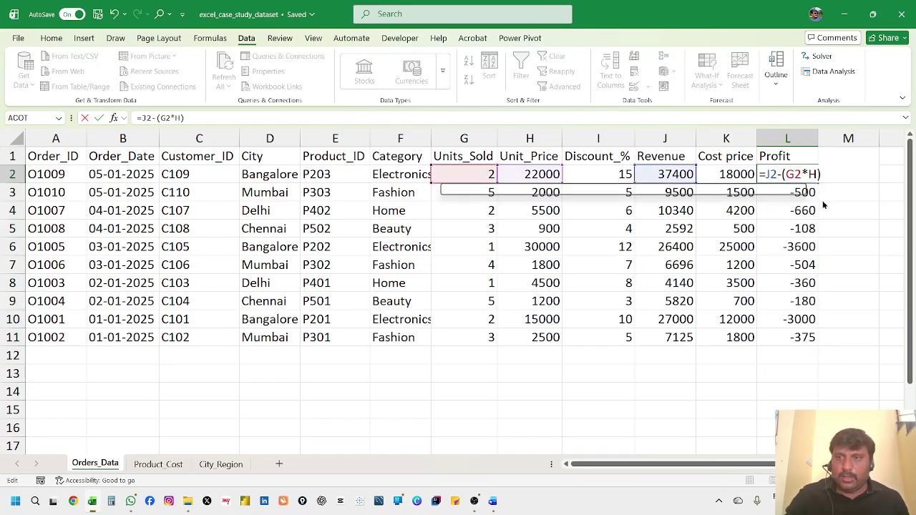
key("BackSpace")
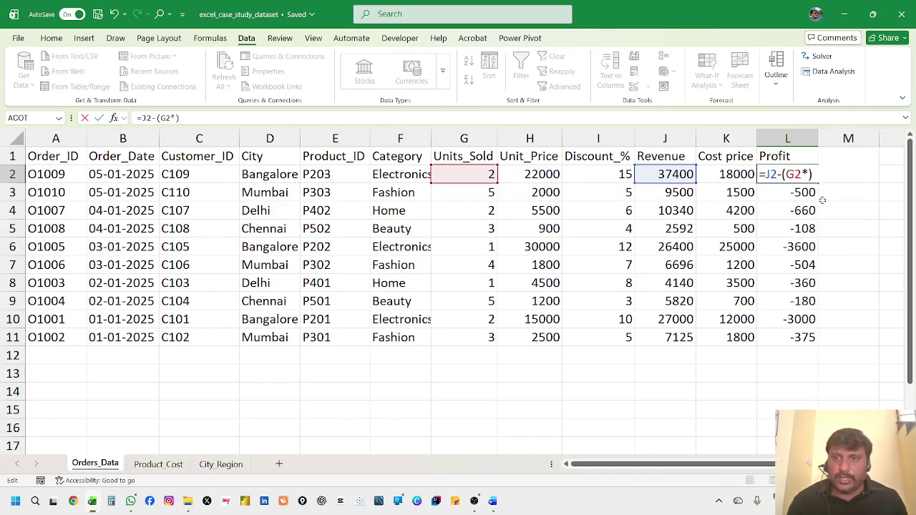
left_click(724, 174)
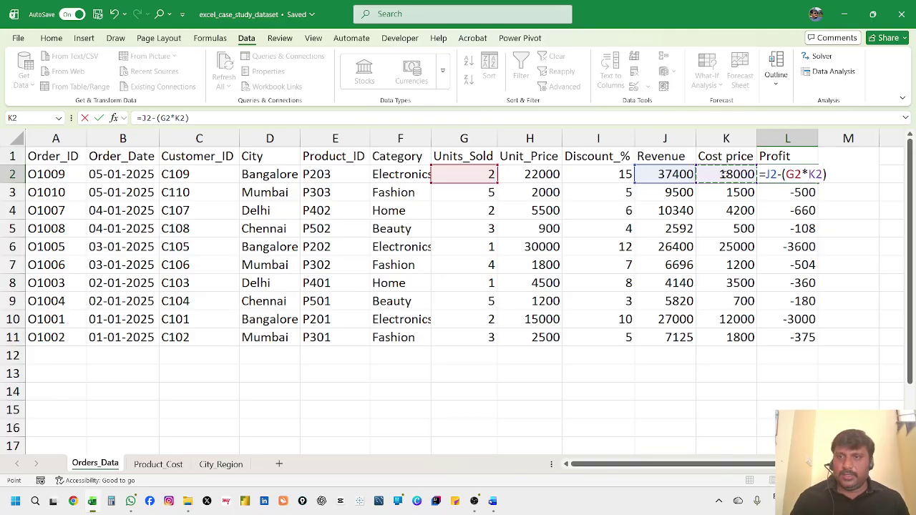
key("Return")
left_click(804, 178)
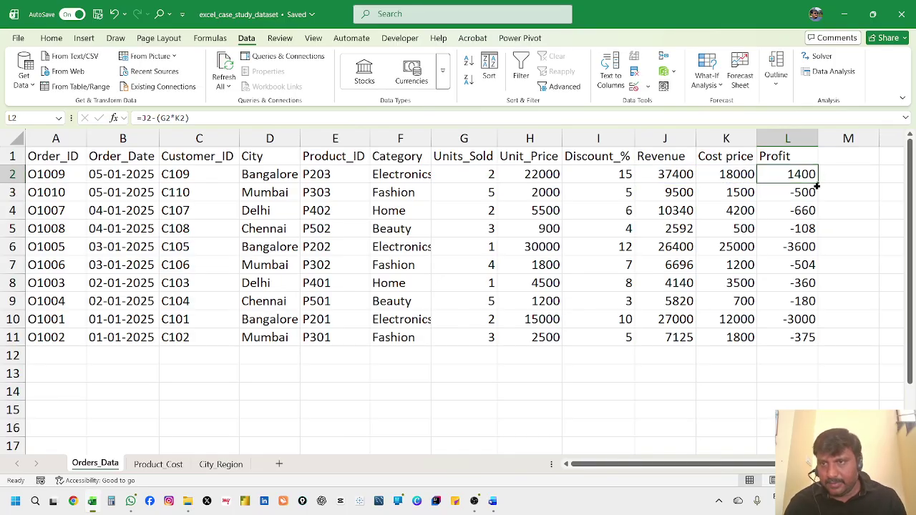
double_click(816, 183)
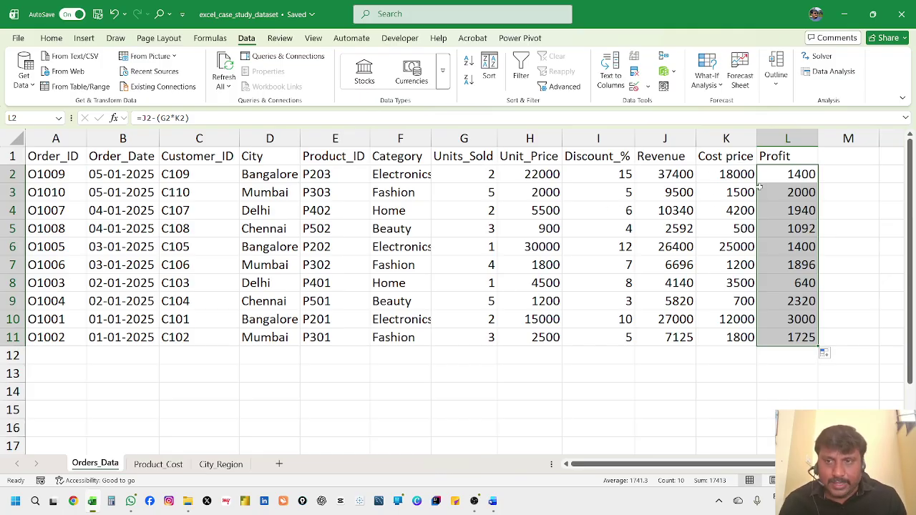
Step: Switch to Word and highlight the text of task 4, about calculating Profit, in bright green
key("alt+Tab")
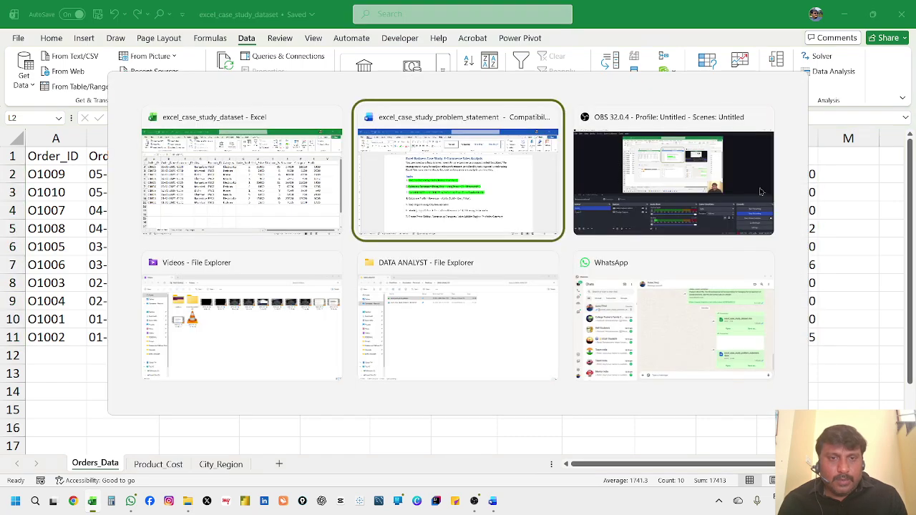
left_click_drag(232, 319, 527, 321)
left_click(194, 81)
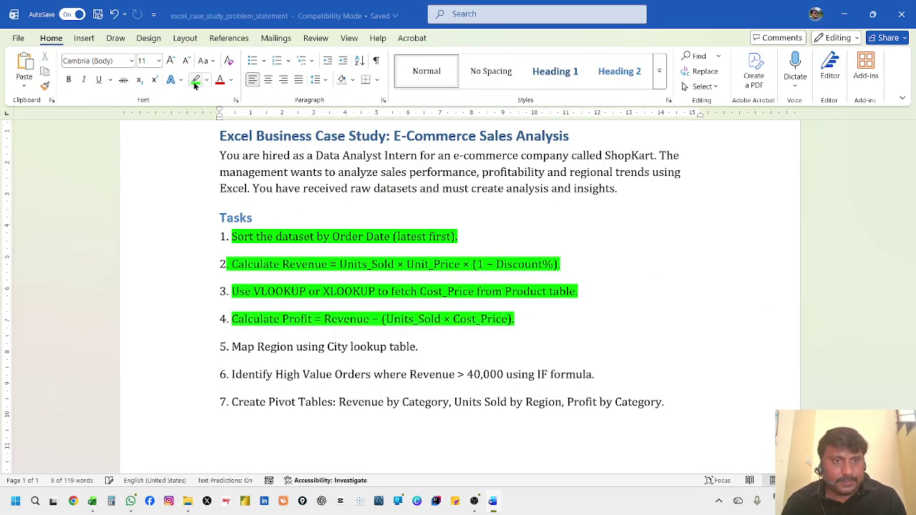
left_click(578, 320)
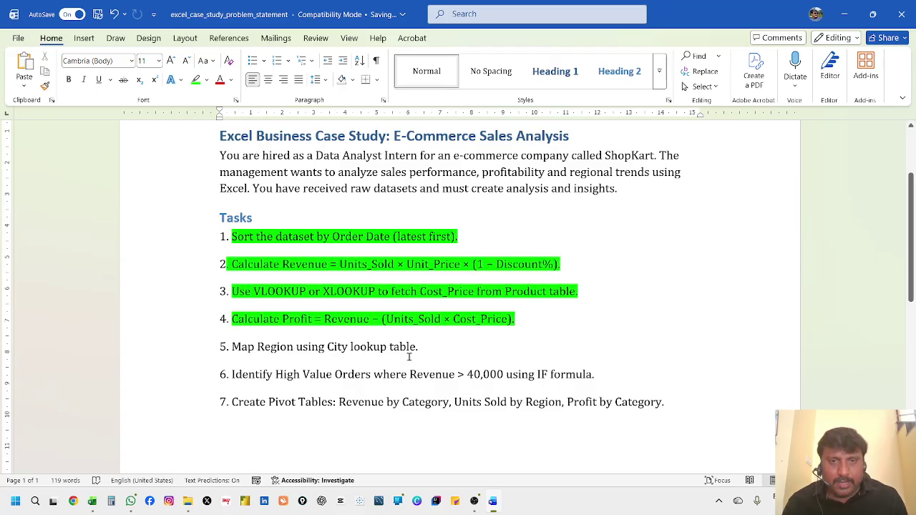
Step: Back in Excel, review the City_Region lookup table and add a "Region" header in M1 of Orders_Data
key("alt+Tab")
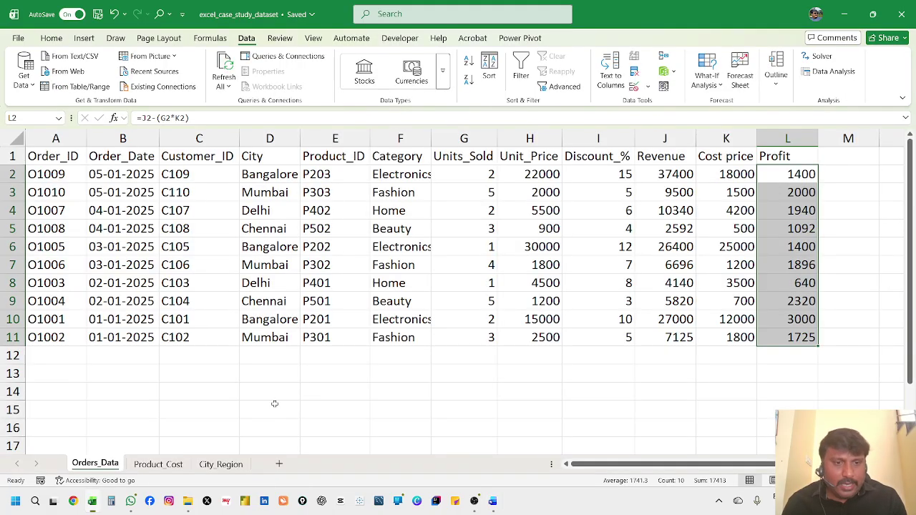
left_click(217, 465)
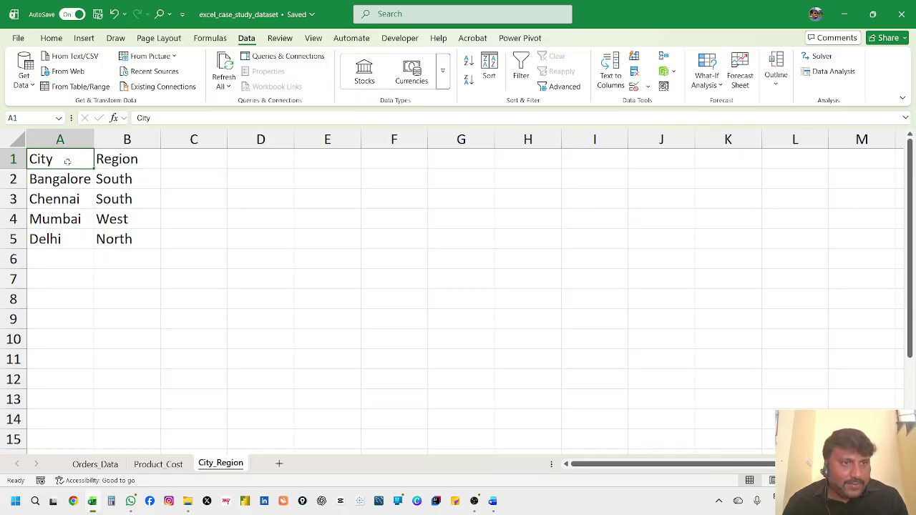
left_click(95, 464)
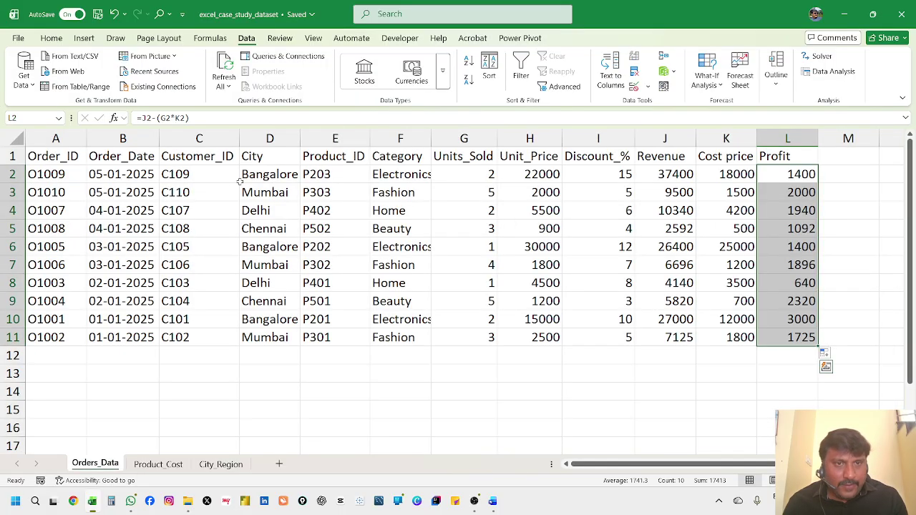
left_click(271, 157)
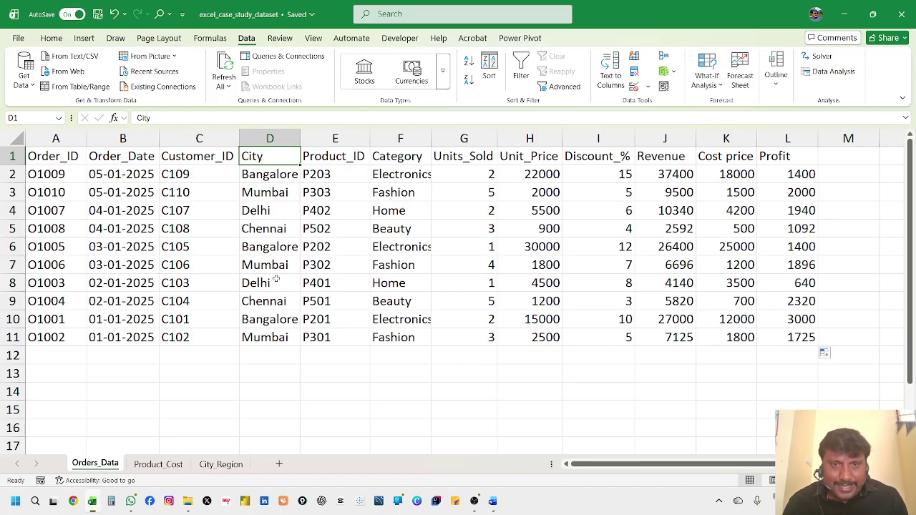
left_click(848, 156)
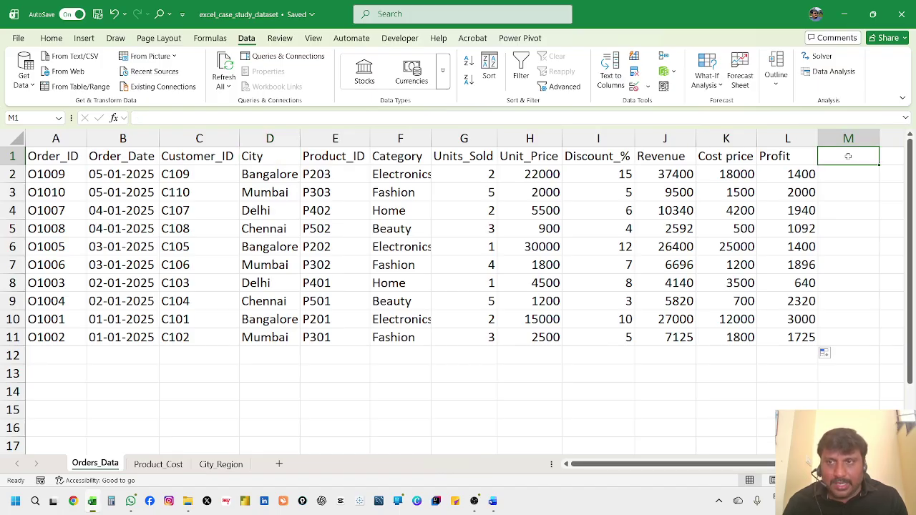
type("Region")
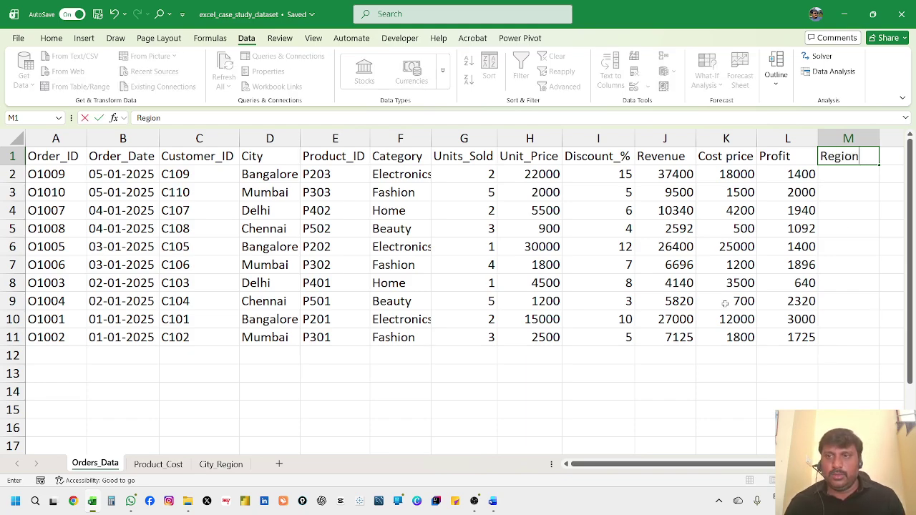
left_click(730, 337)
Step: Start a VLOOKUP formula in M2 of Orders_Data with the city in D2 as the lookup value
scroll(695, 333, "down", 1, "ctrl")
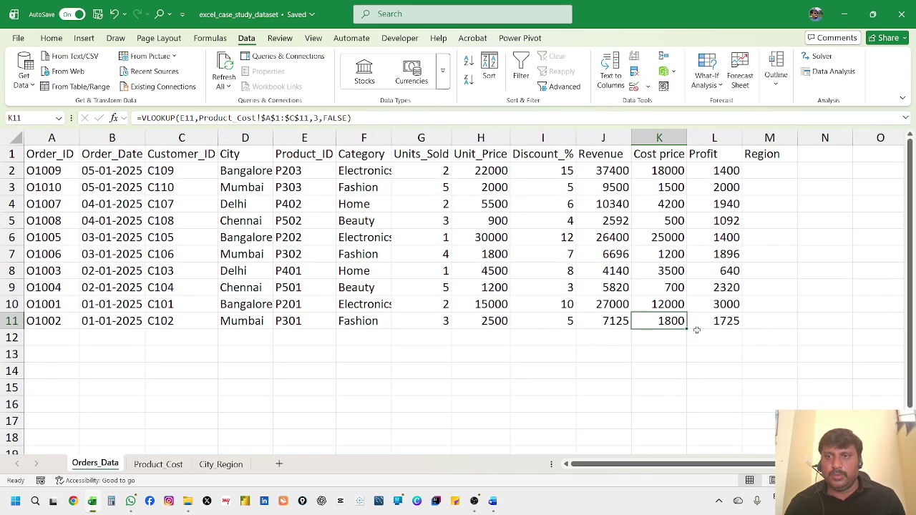
left_click(767, 174)
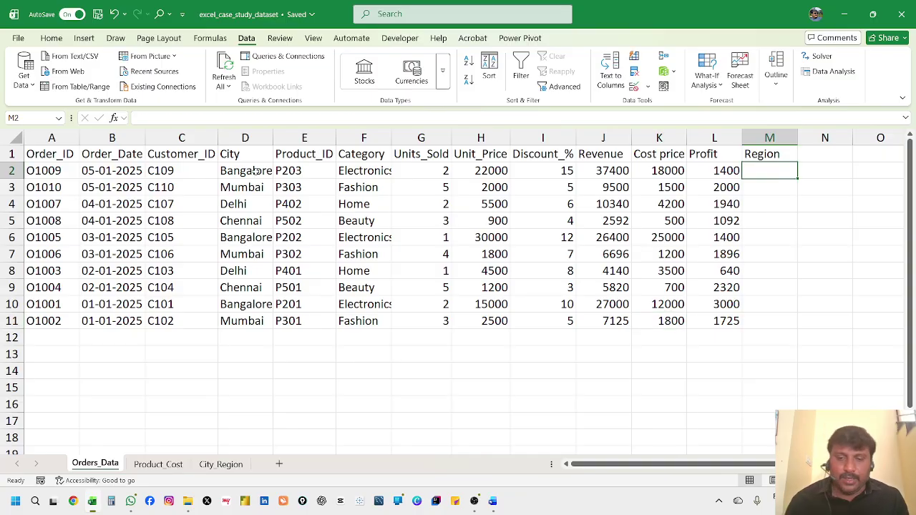
type("=vlook")
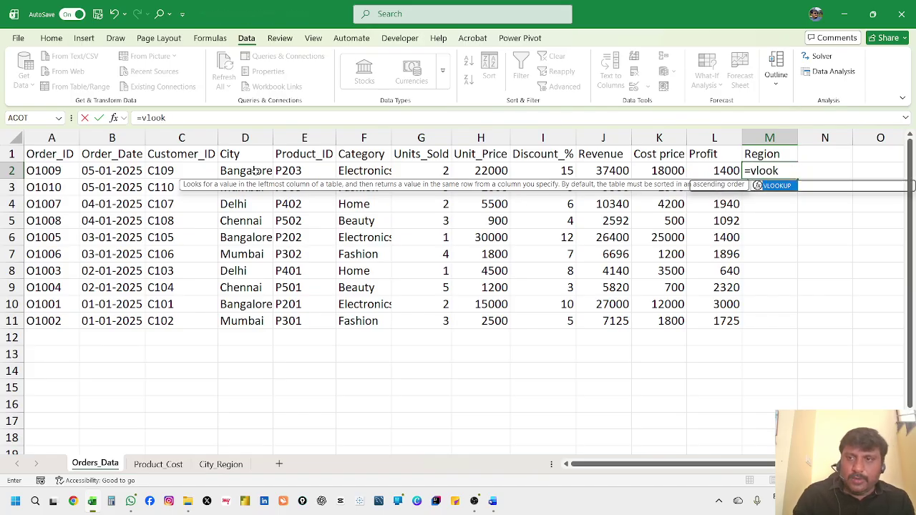
key("Tab")
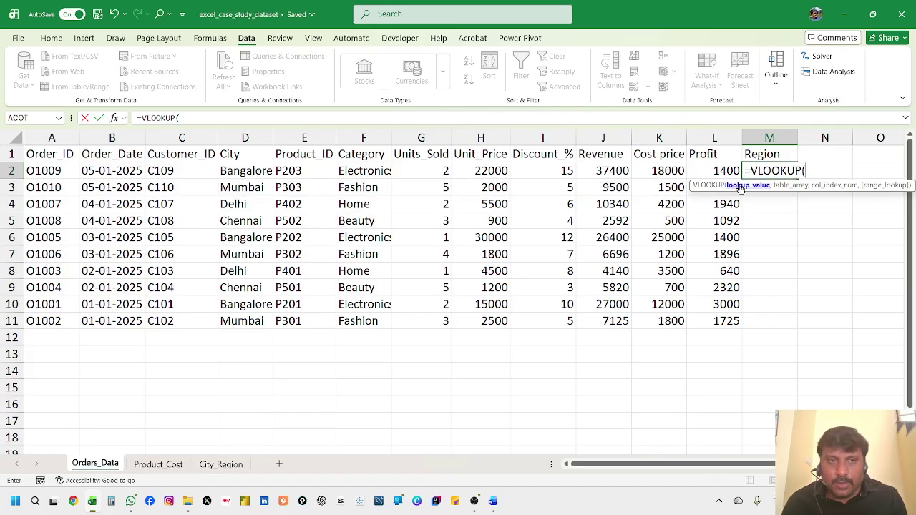
left_click(244, 172)
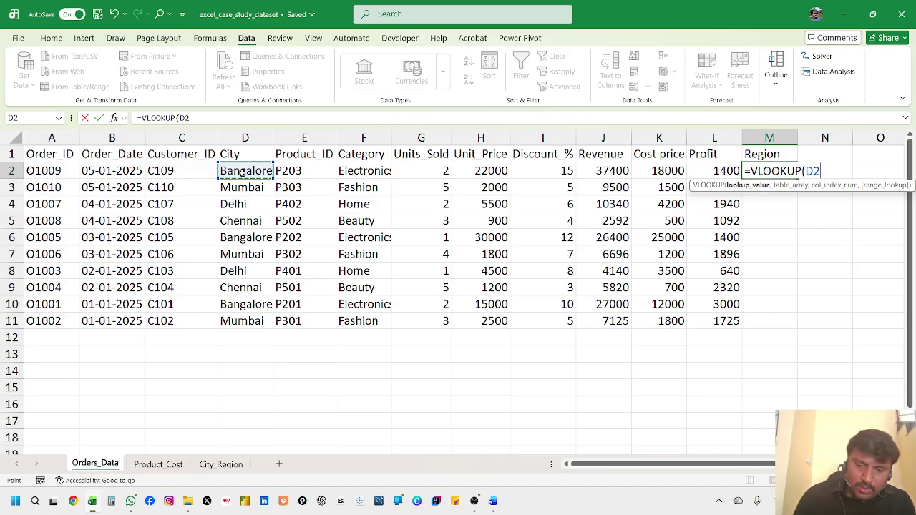
type(",")
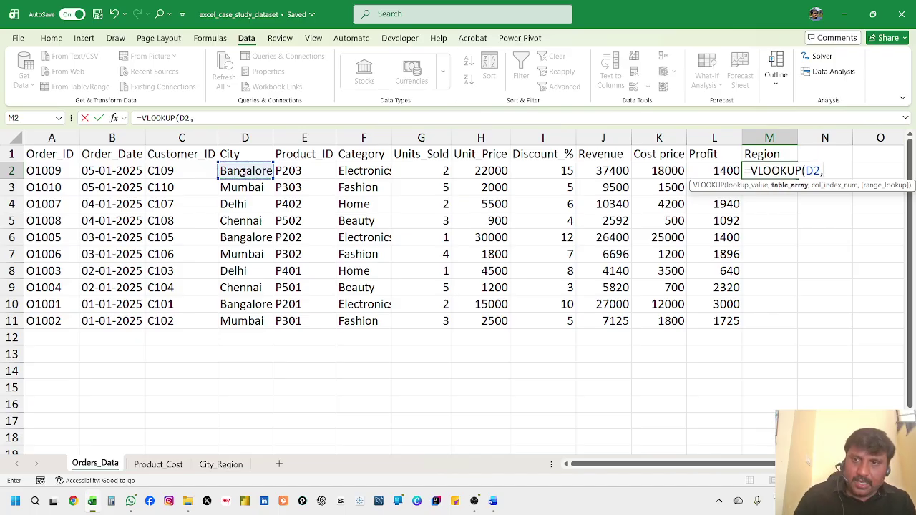
Step: Set the VLOOKUP table array to A1:B5 of the City_Region sheet as the absolute reference $A$1:$B$5
left_click(221, 463)
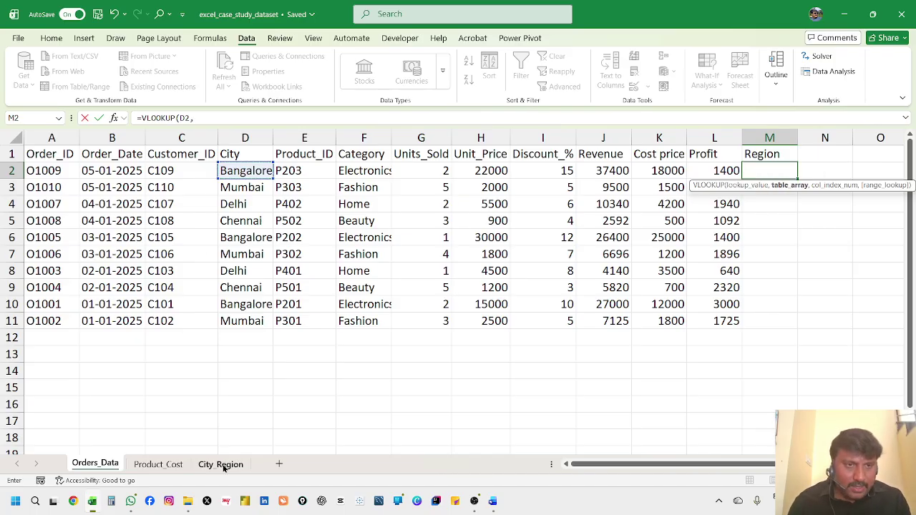
left_click(70, 163)
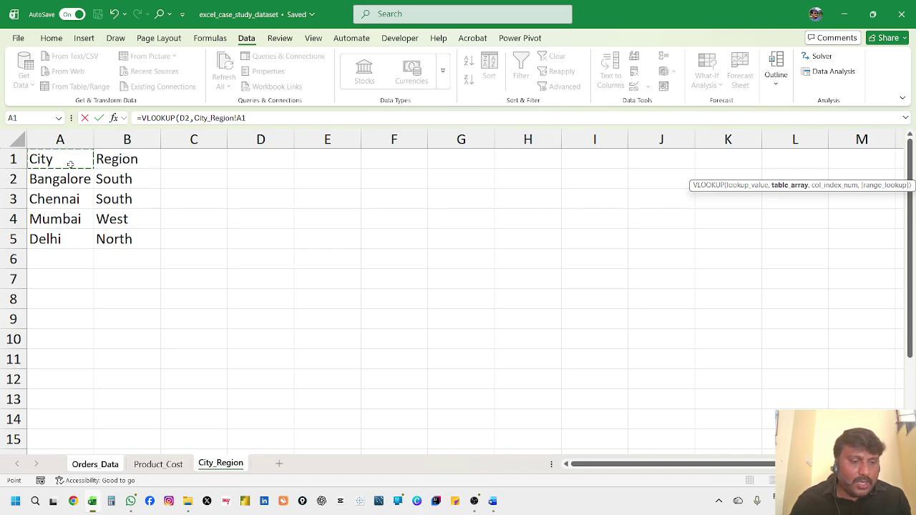
key("shift+Right")
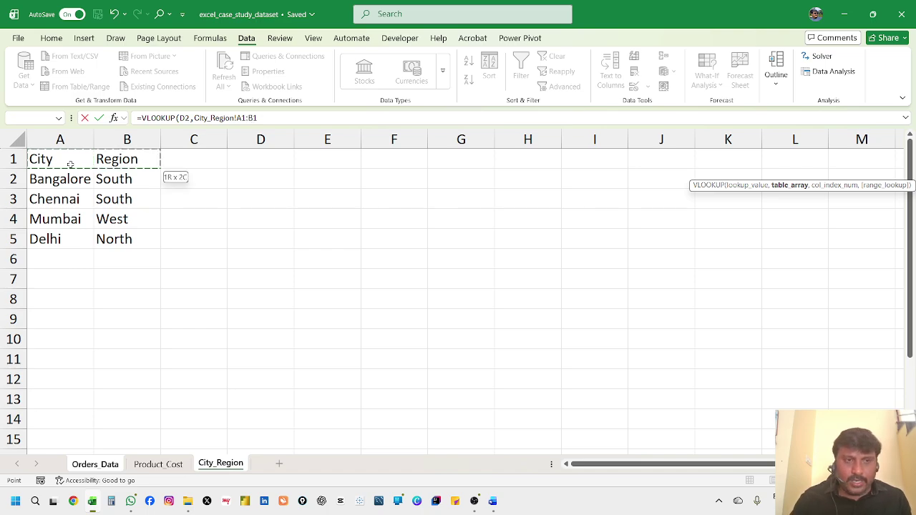
key("shift+Down")
key("shift+Down")
key("shift+Down")
key("shift+Down")
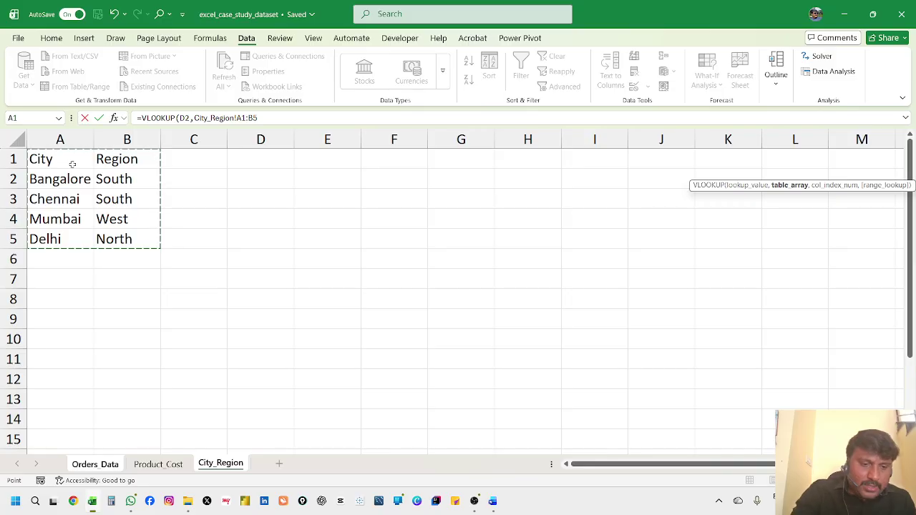
key("F4")
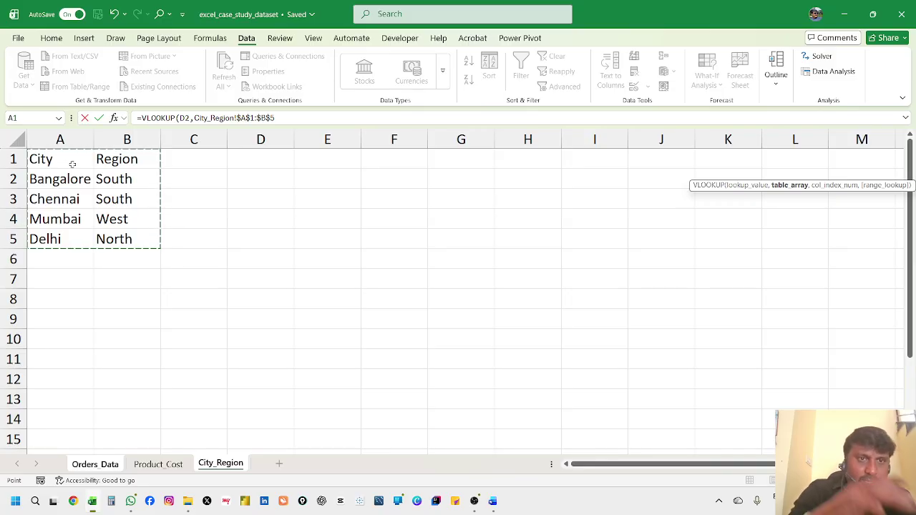
Step: Complete the VLOOKUP with column index 2 and FALSE for an exact match, and fill it down through M11
type(",")
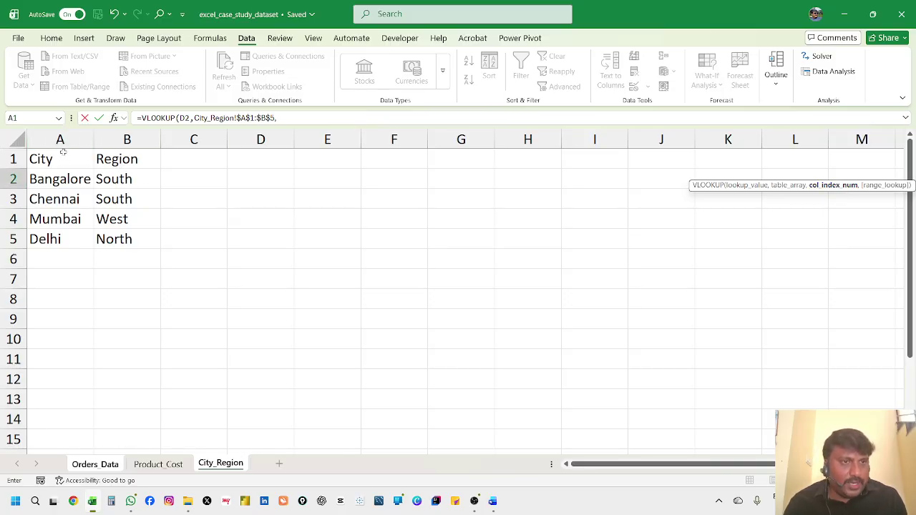
left_click(294, 123)
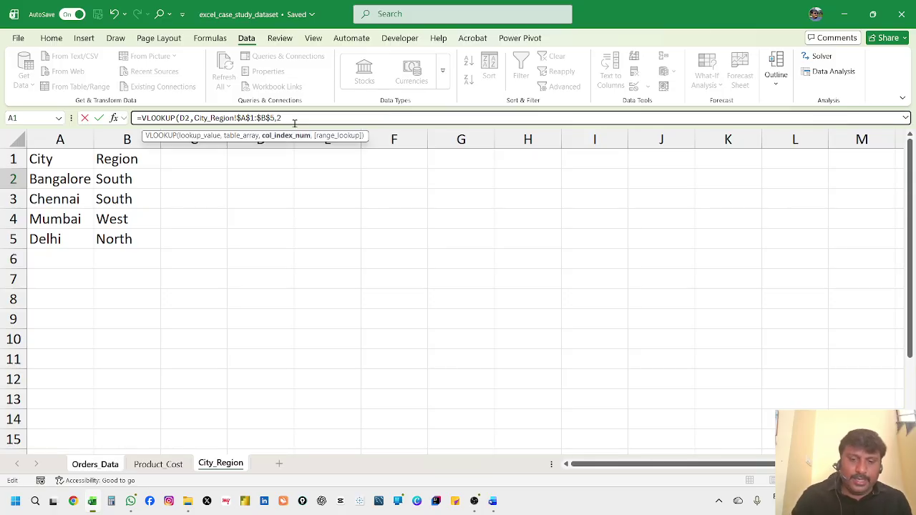
type(",")
key("Down")
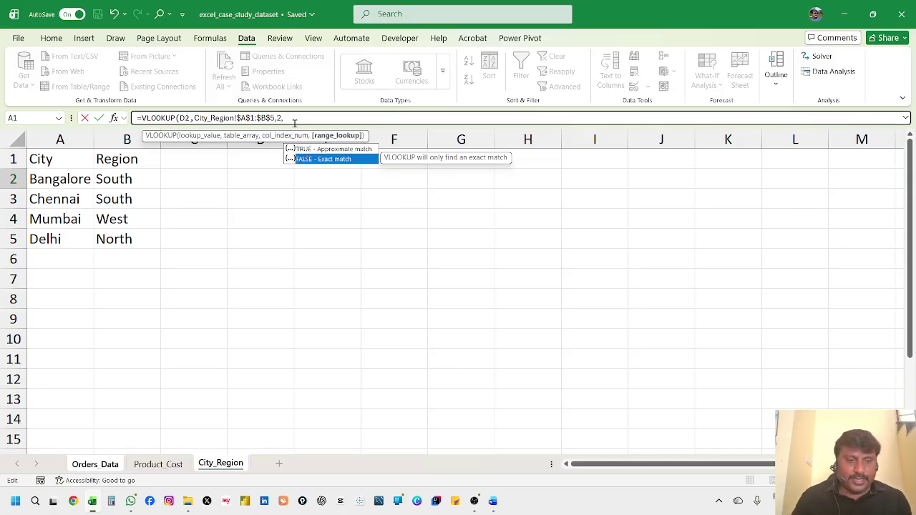
key("Tab")
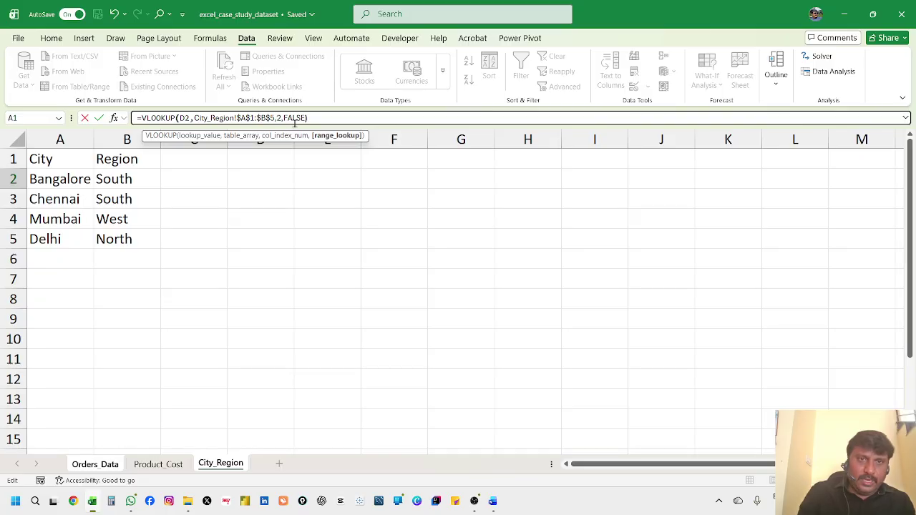
type(")")
key("Return")
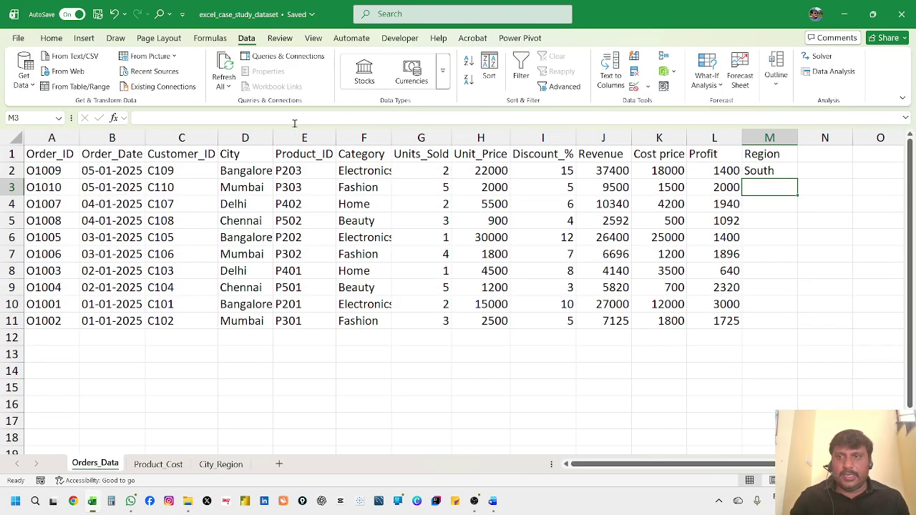
left_click(775, 173)
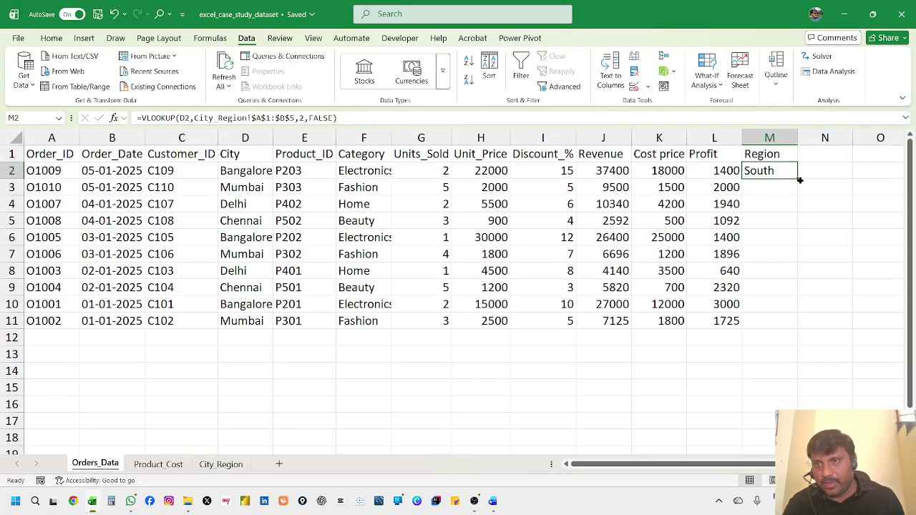
double_click(798, 179)
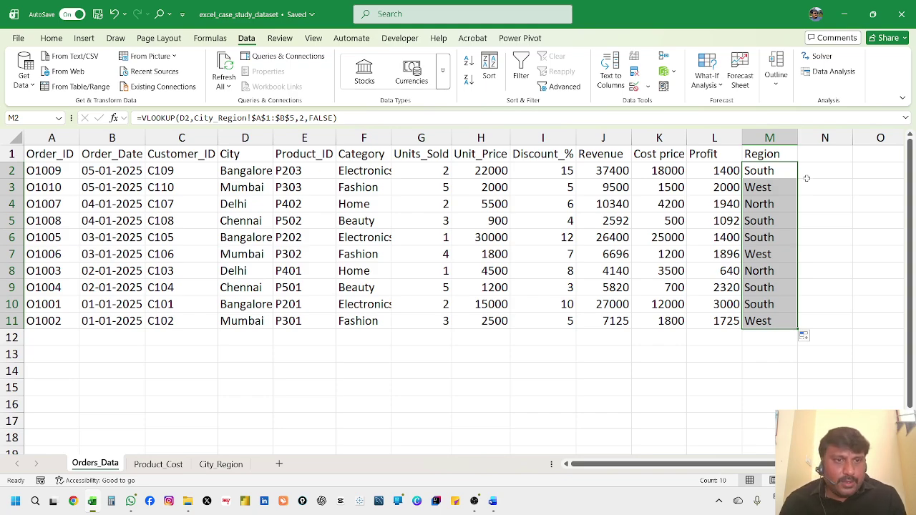
Step: Switch to Word and highlight the text of task 5, about mapping Region, in bright green
key("alt+Tab")
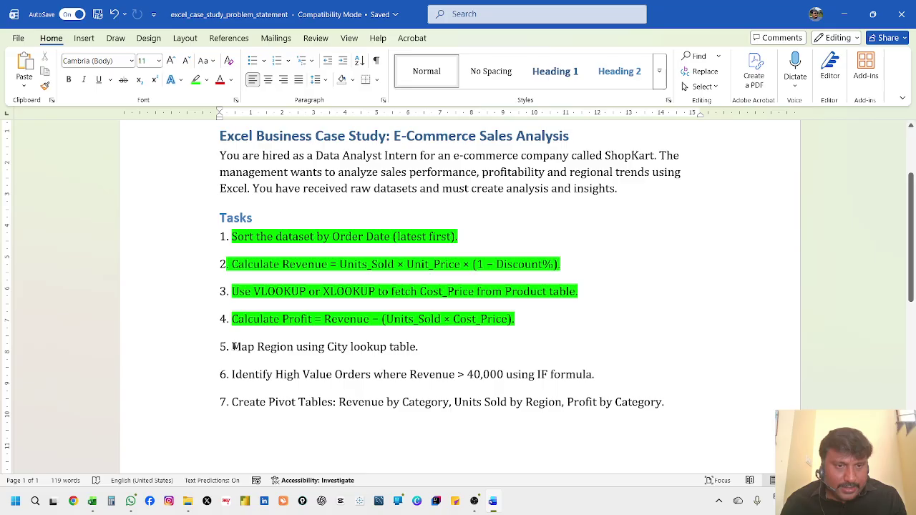
left_click_drag(234, 346, 421, 348)
left_click(196, 81)
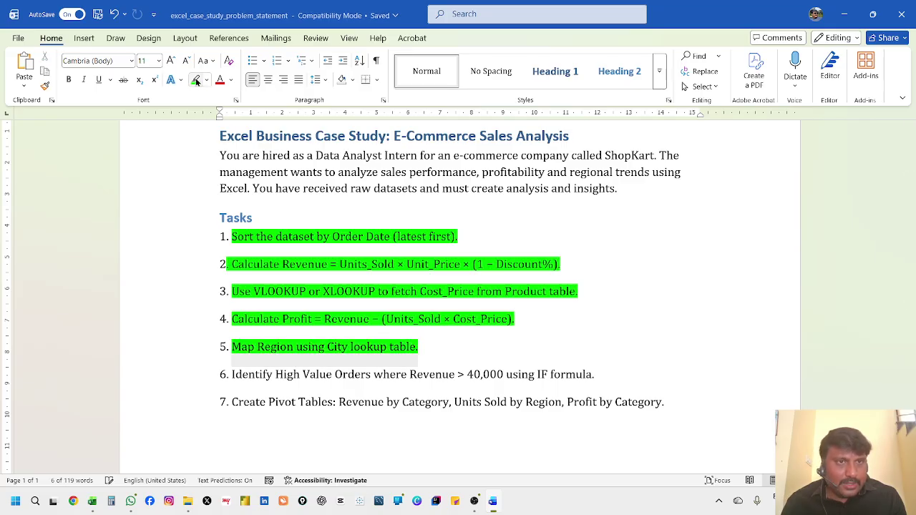
left_click(427, 348)
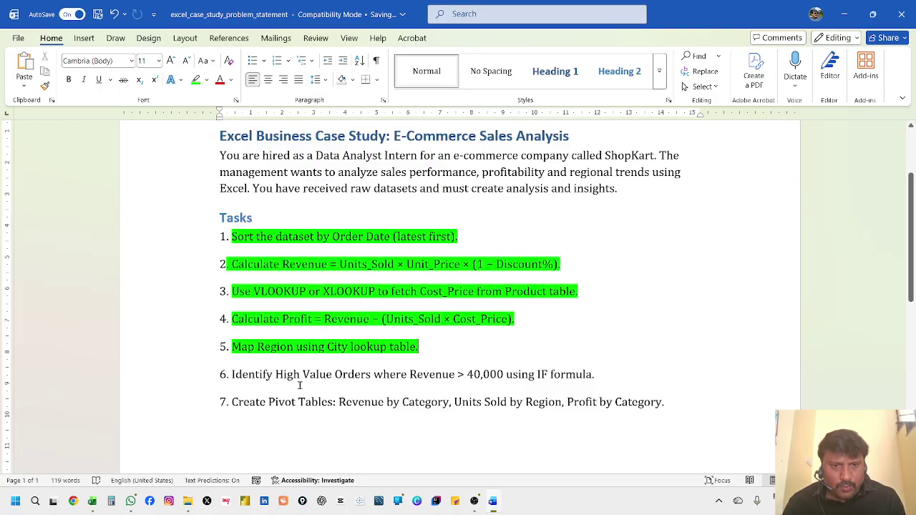
Step: Read the revenue condition of task 6, return to Excel, and add a "Value orders" header in N1 with column N widened to fit
scroll(337, 369, "down", 4)
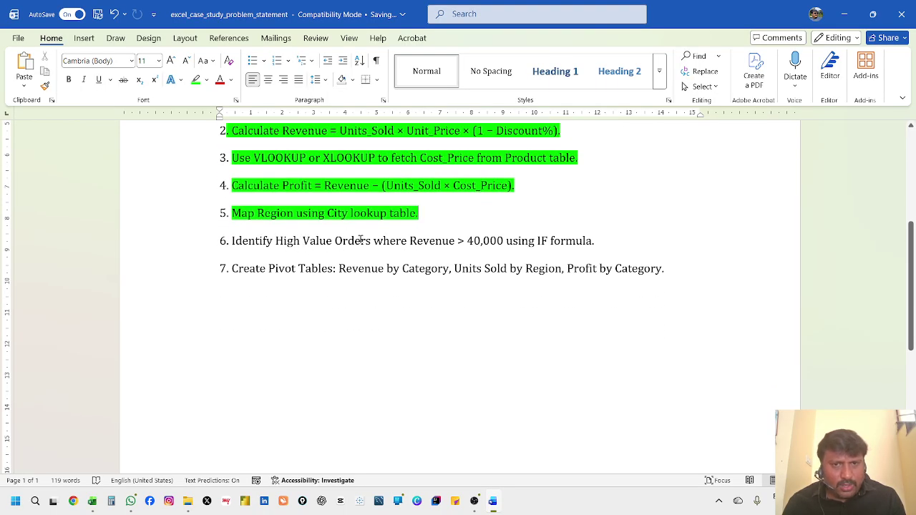
left_click_drag(415, 241, 504, 242)
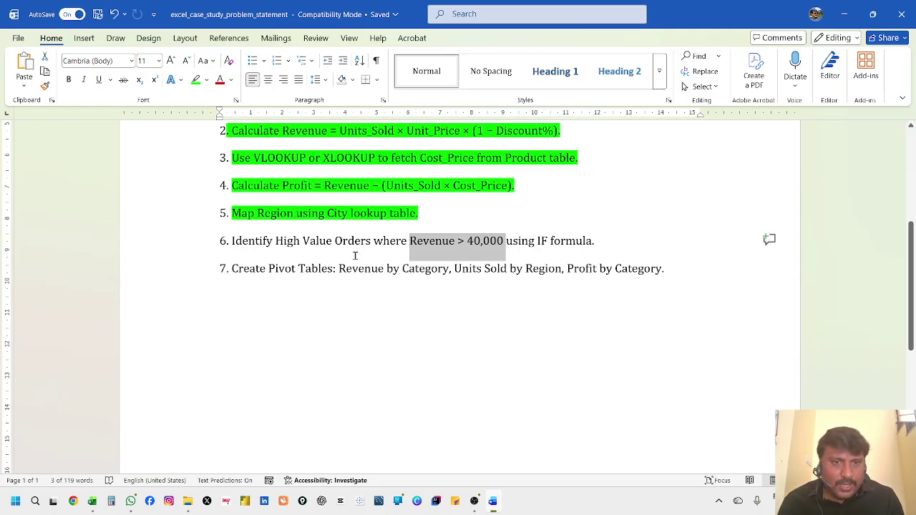
key("alt+Tab")
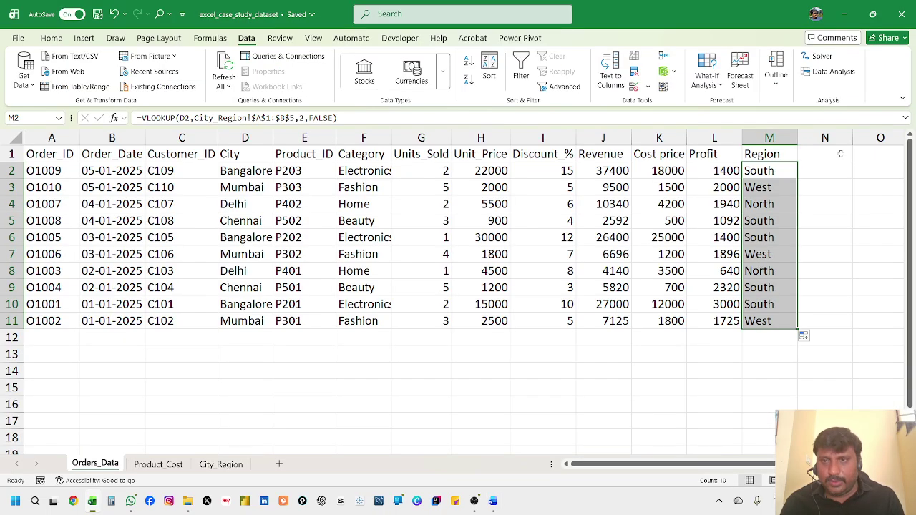
left_click(813, 156)
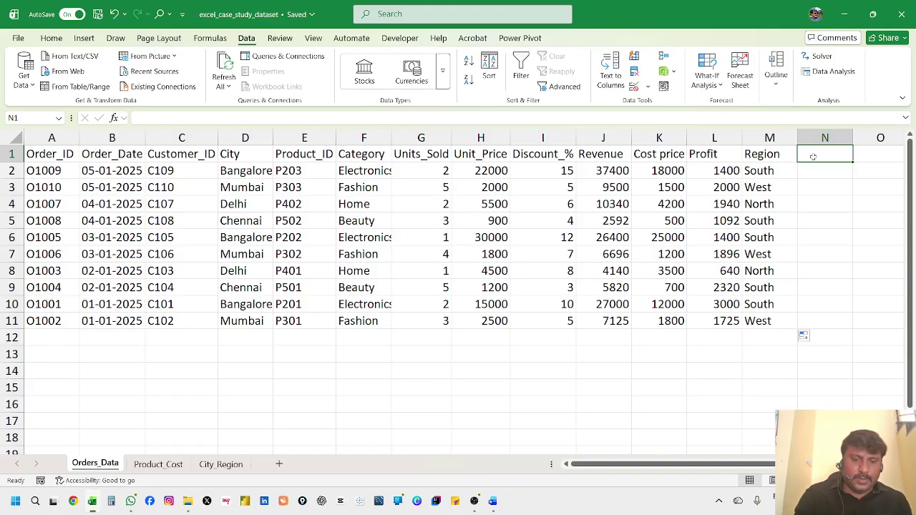
type("Value")
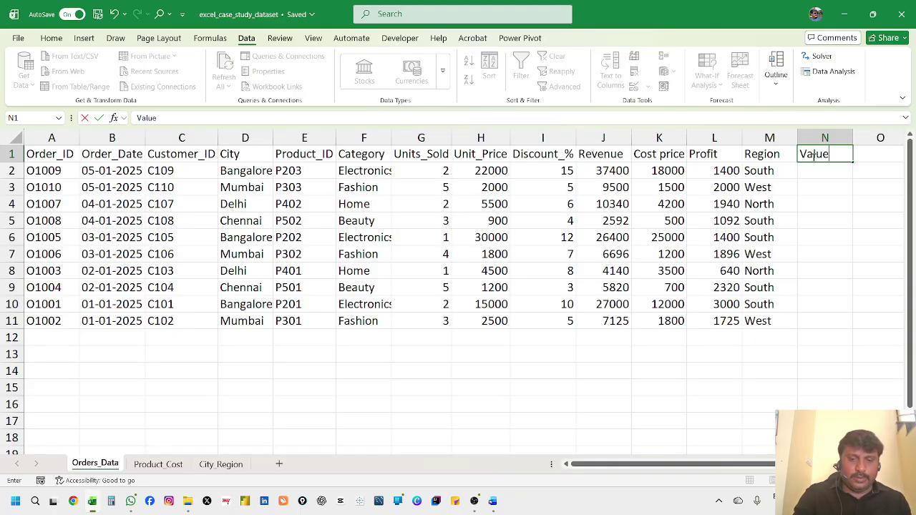
type(" order")
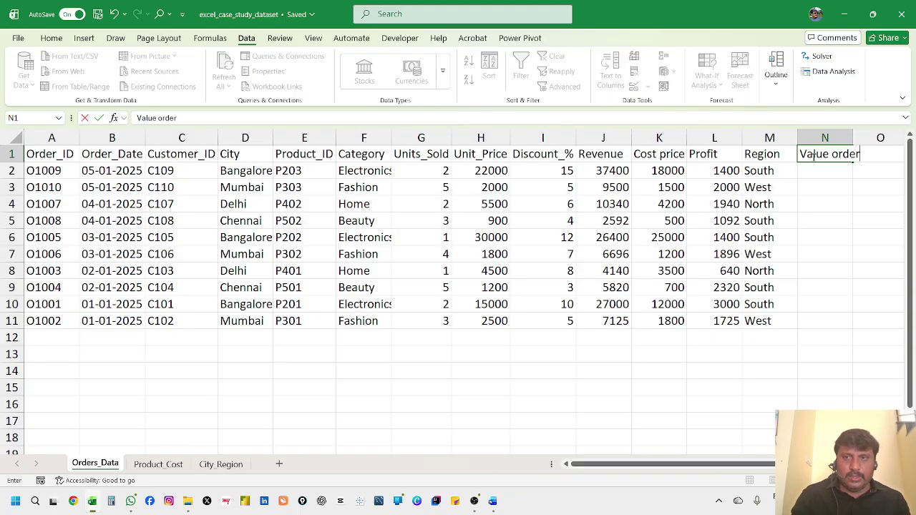
type("s")
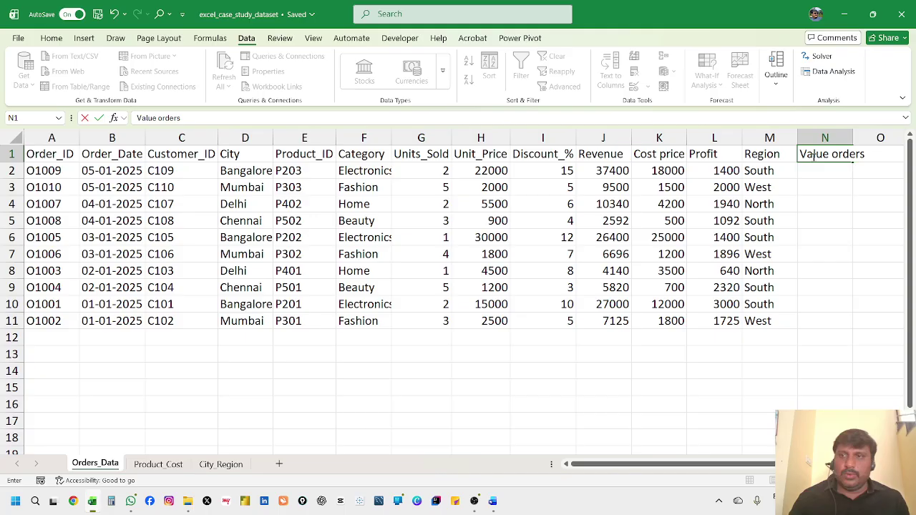
left_click(851, 223)
left_click_drag(852, 134, 868, 134)
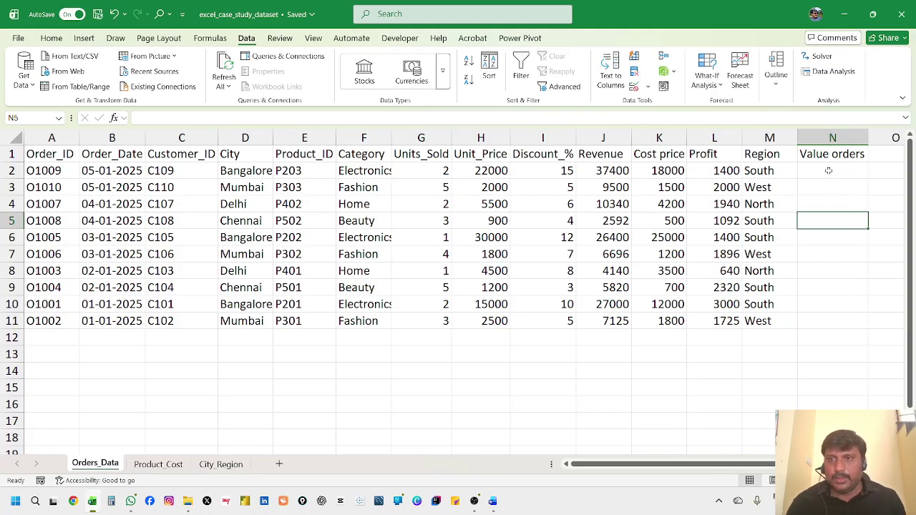
Step: Start an IF formula in N2 that tests whether the revenue in J2 is greater than 40000
left_click(827, 171)
type("=if")
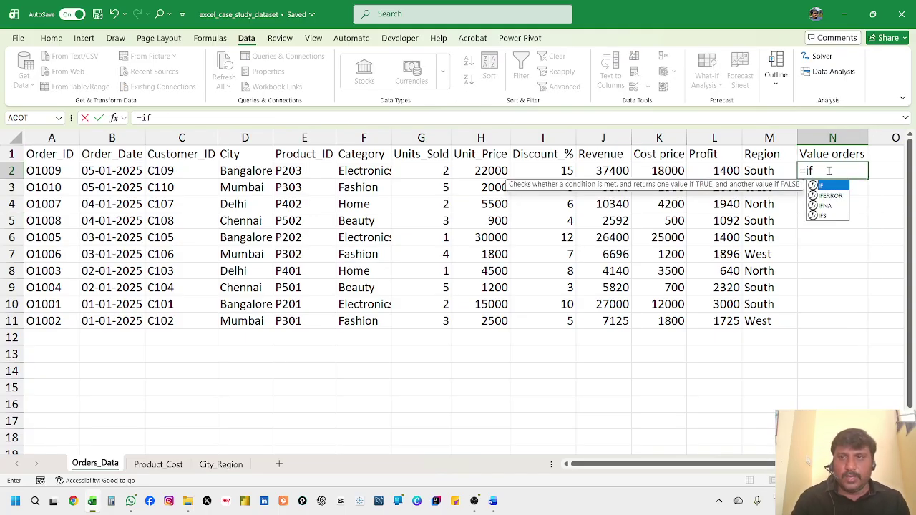
key("Tab")
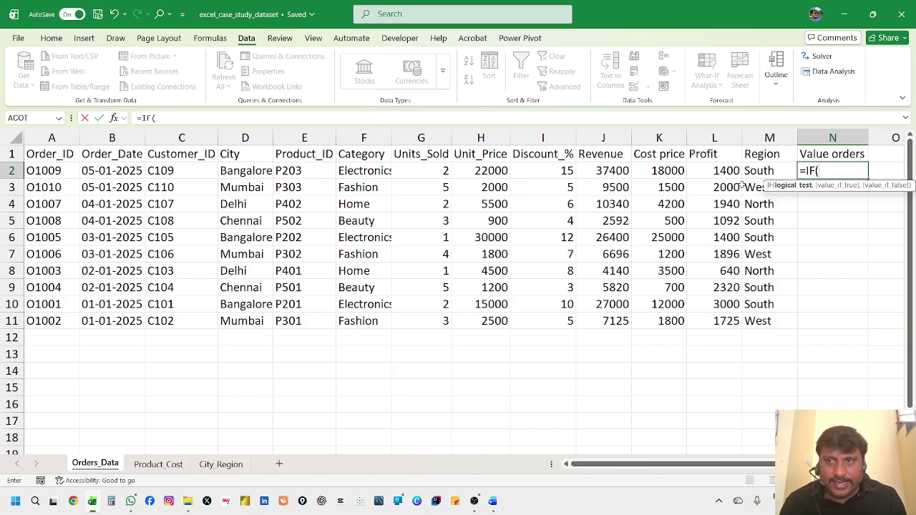
left_click(616, 170)
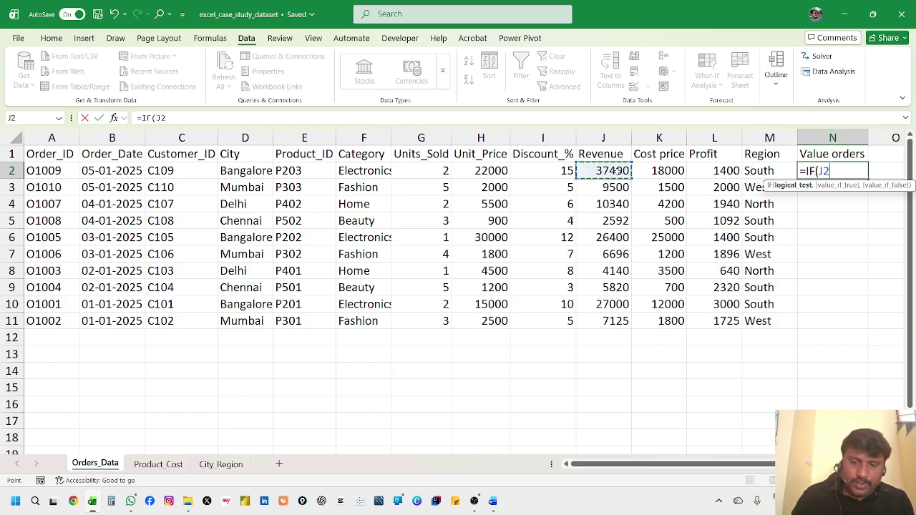
type(">4000")
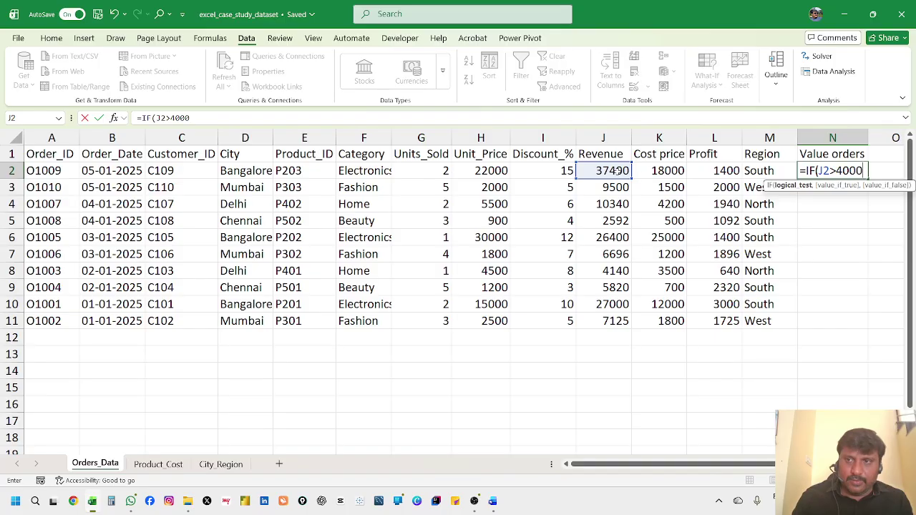
type("0,")
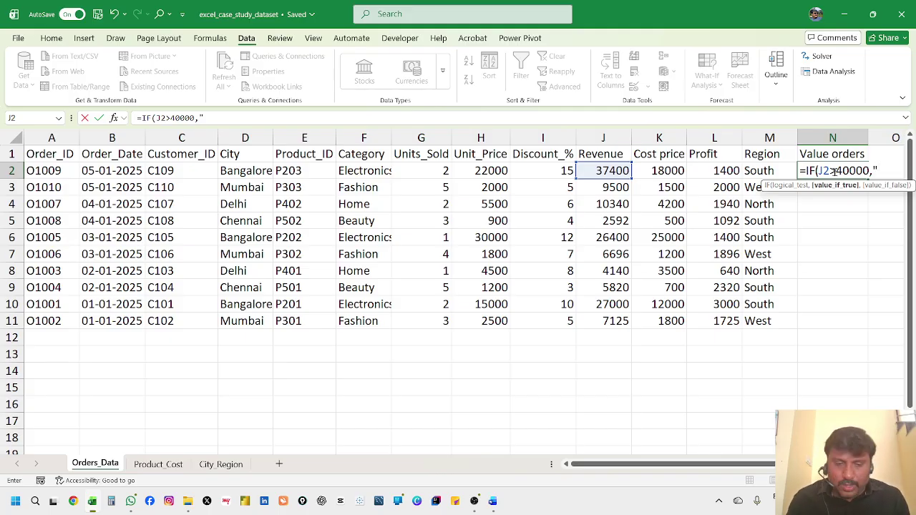
Step: Complete the IF formula in N2 to return "Good Revenue" when true and "Normal revenue" when false
type("Good")
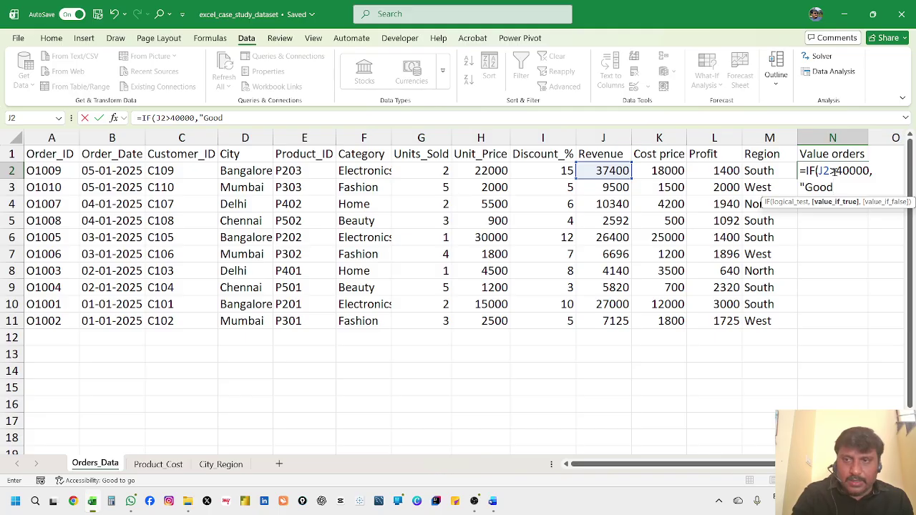
type(" Revenu")
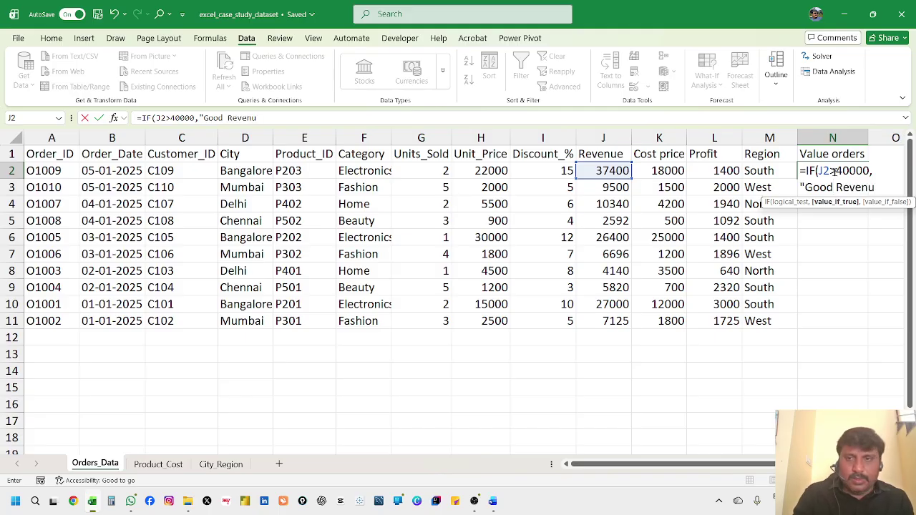
type("e\"")
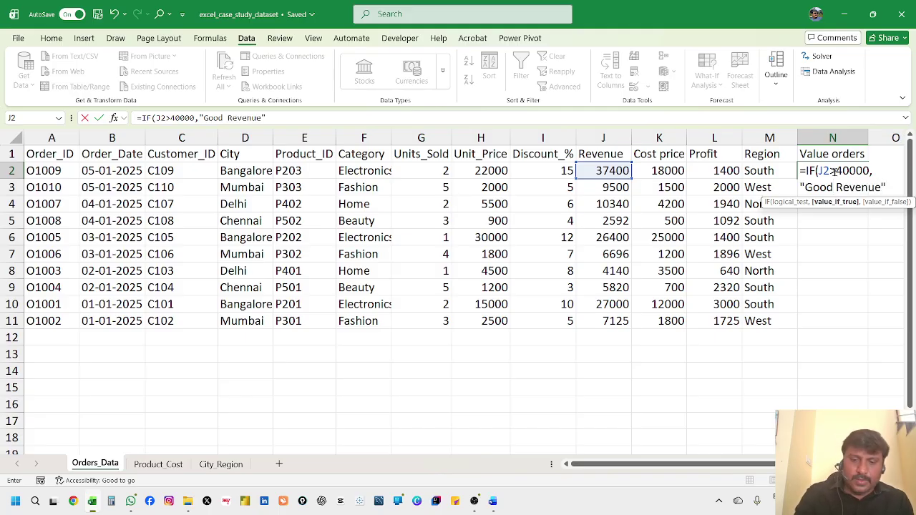
type(",")
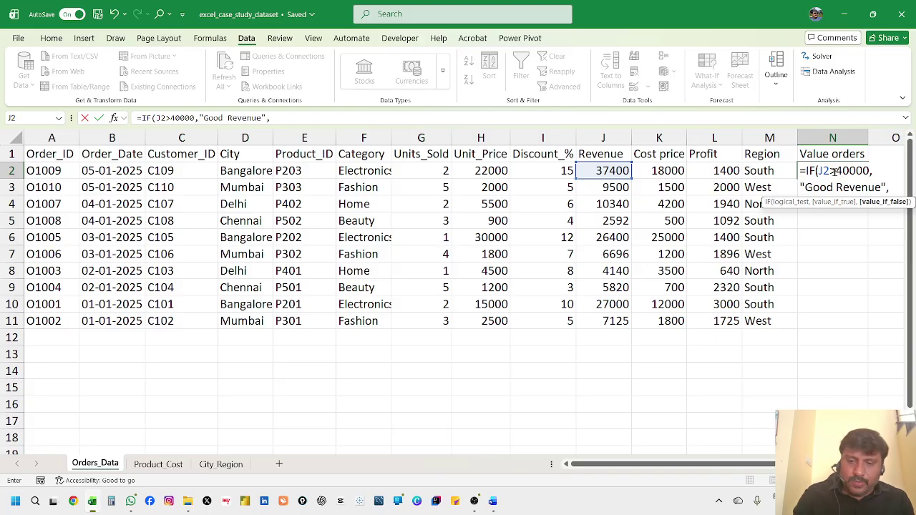
type("\"No")
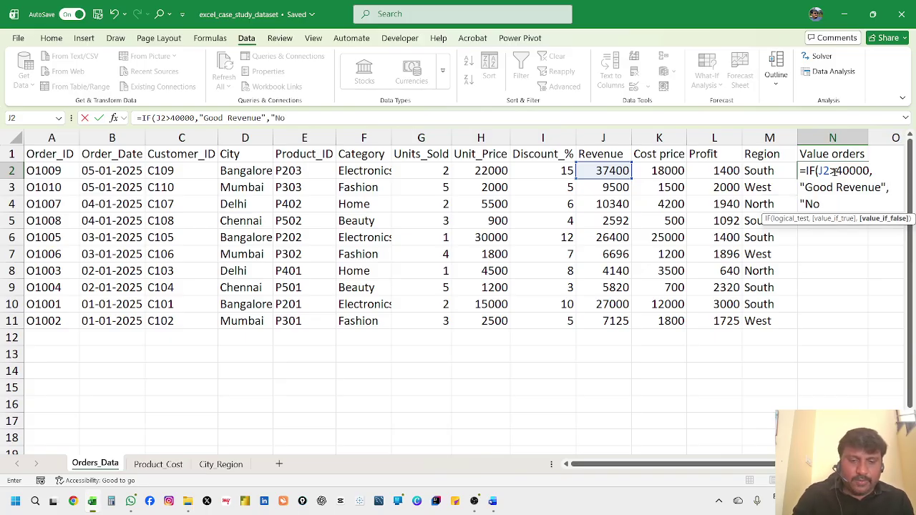
type("rmal")
type(" revenue")
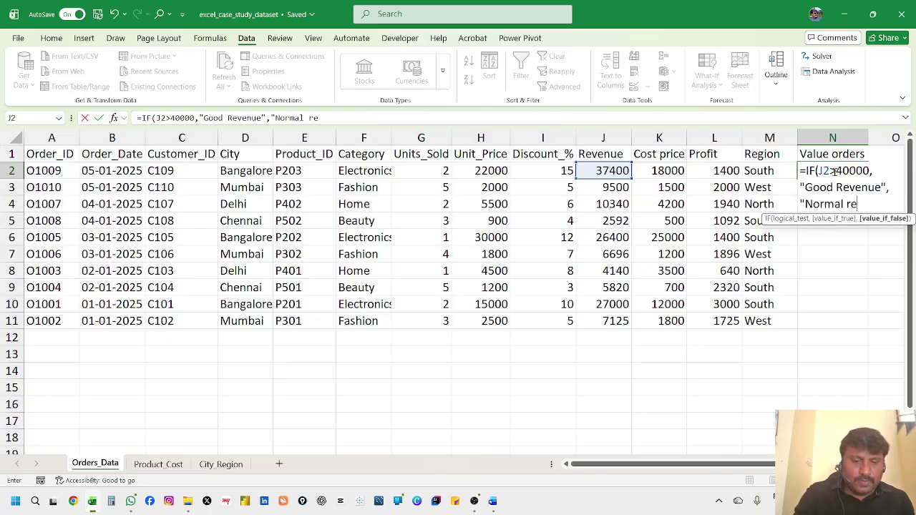
type("\"")
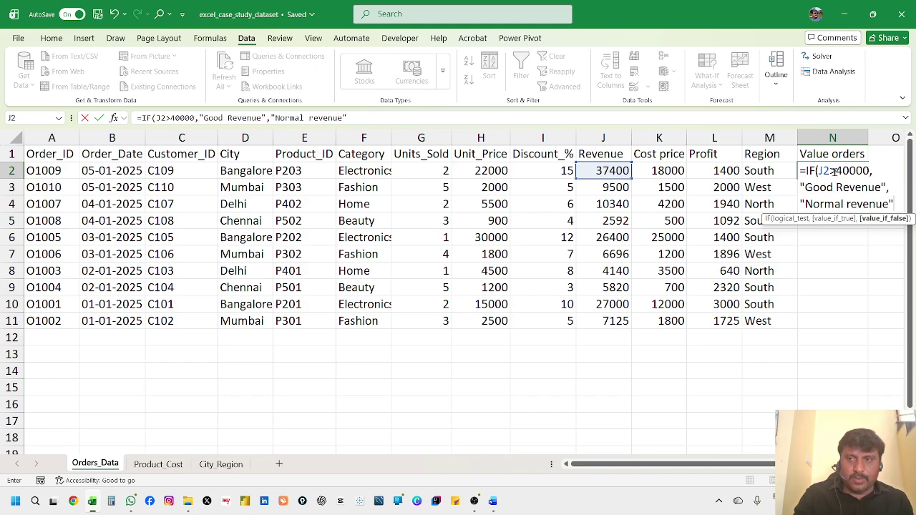
type(")")
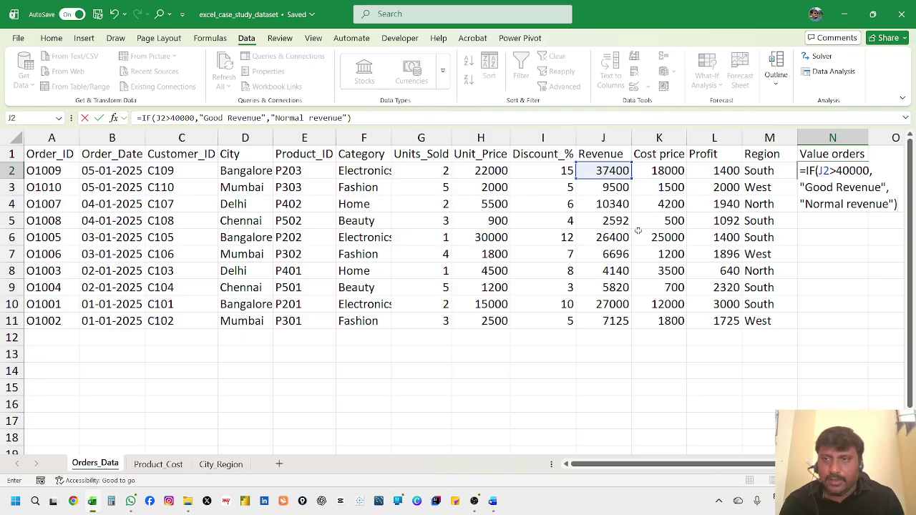
key("Return")
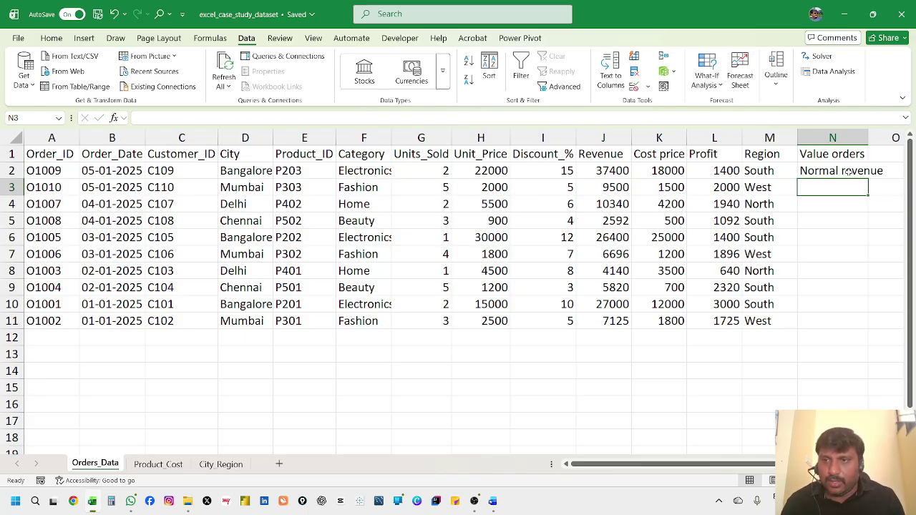
Step: Fill the N2 formula down through N11 and widen column N to fit the revenue labels
left_click(847, 172)
double_click(868, 178)
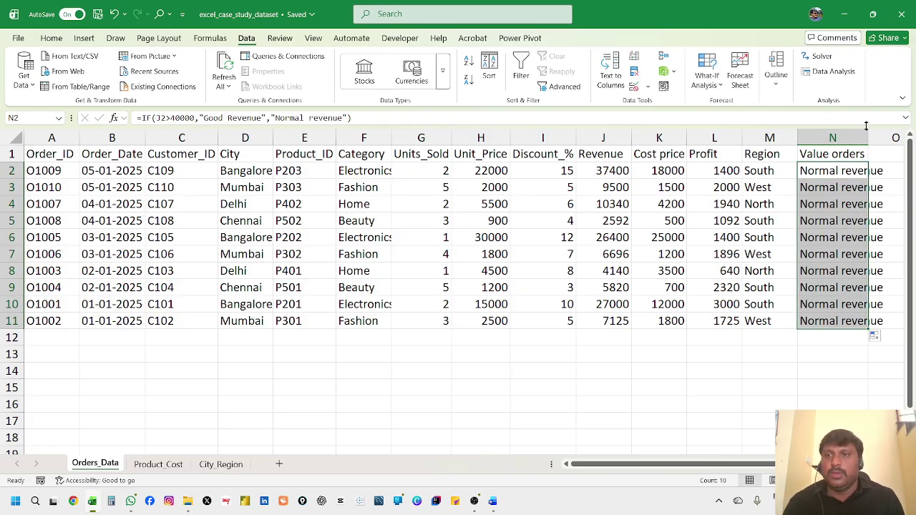
left_click_drag(868, 137, 902, 138)
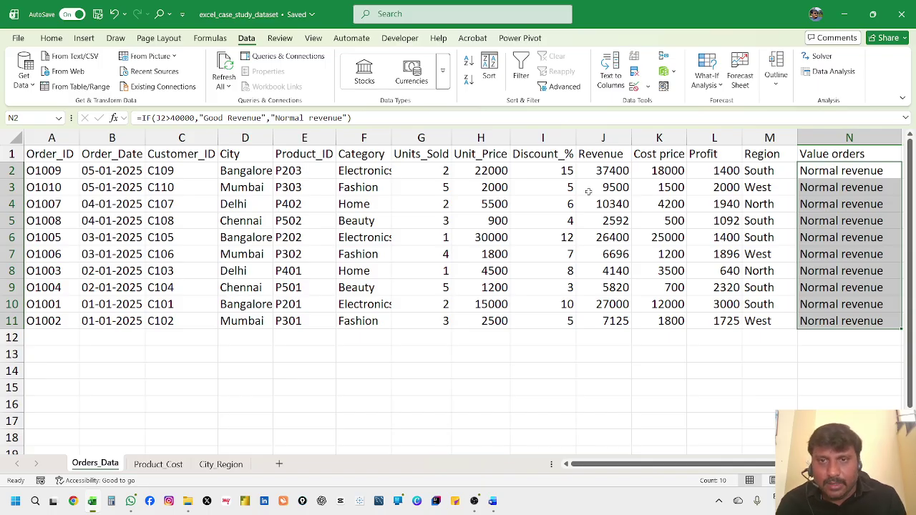
Step: Switch to Word and highlight the text of task 6, about high value orders, in bright green
key("alt+Tab")
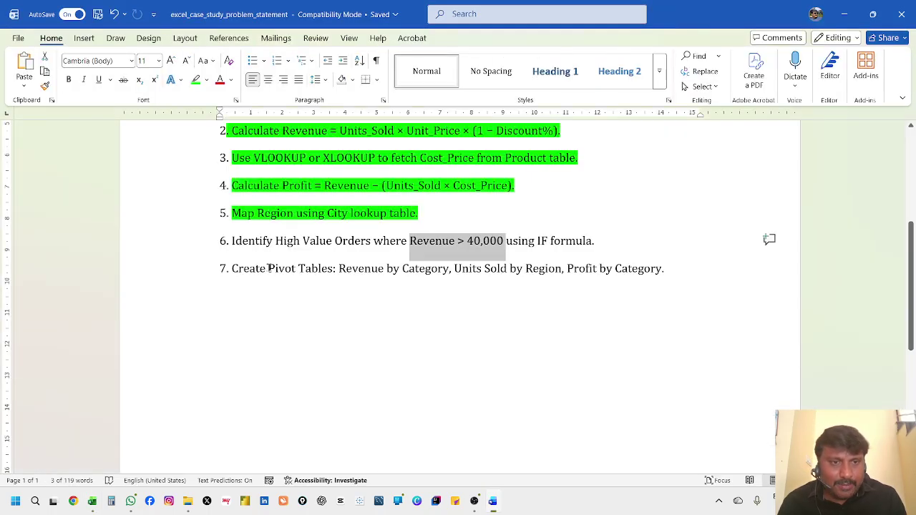
left_click_drag(231, 241, 593, 244)
left_click(195, 79)
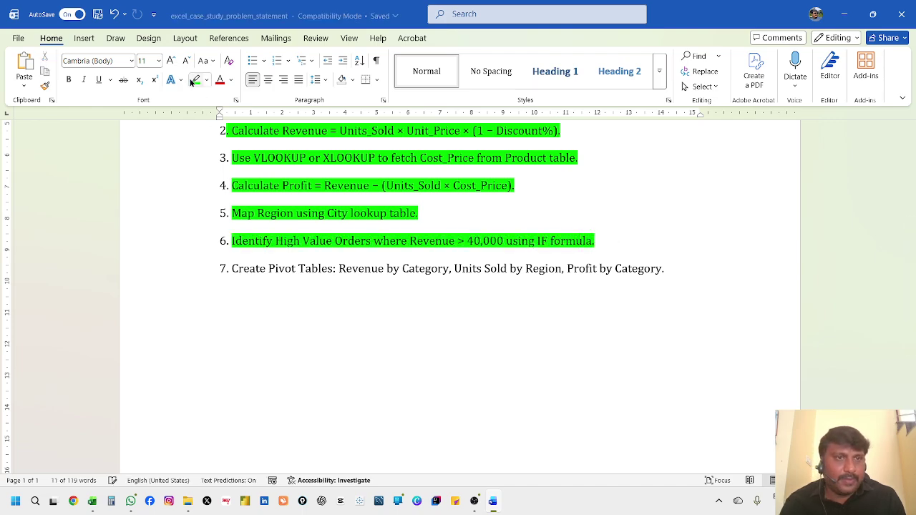
left_click(269, 320)
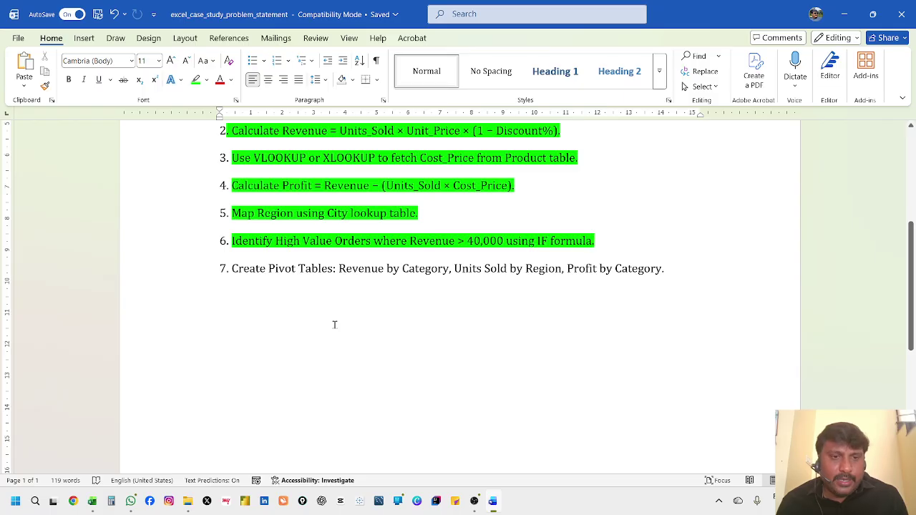
Step: Return to Excel and insert a PivotTable from the Orders_Data range A1:N11 on a new worksheet
key("alt+Tab")
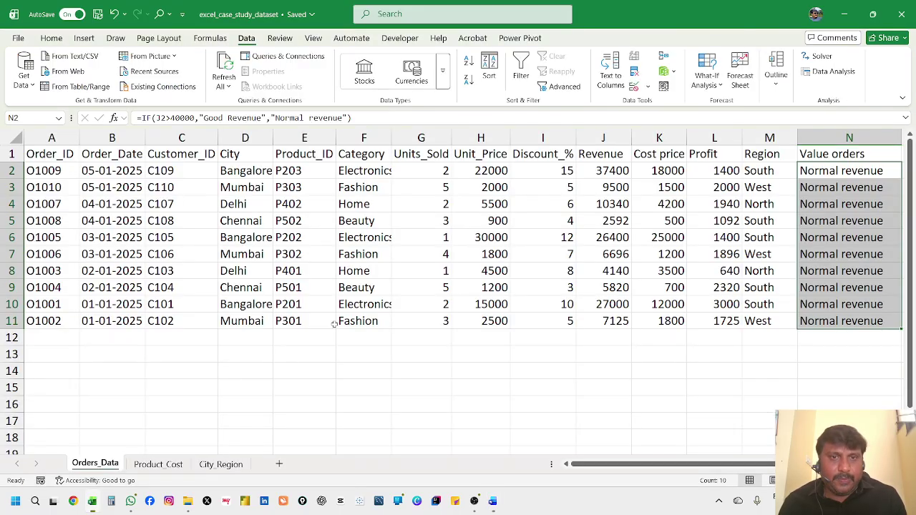
left_click(52, 171)
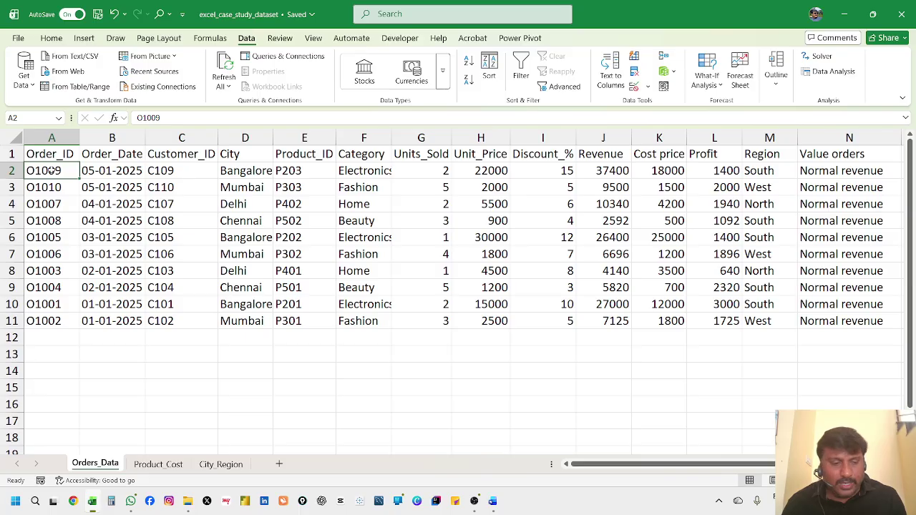
key("ctrl+a")
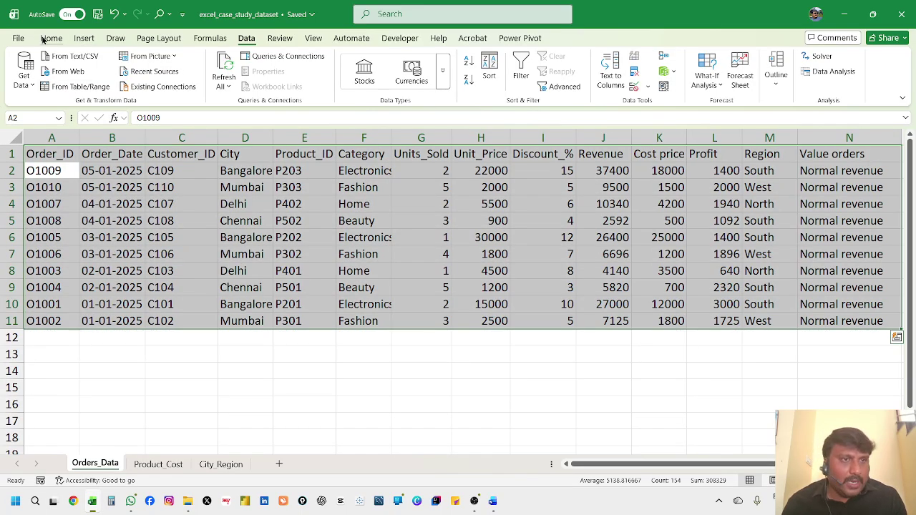
left_click(83, 39)
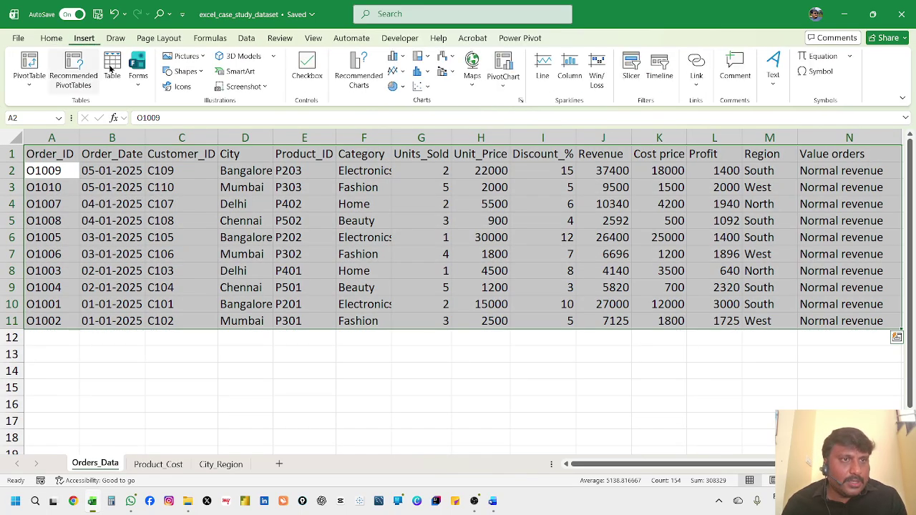
left_click(35, 68)
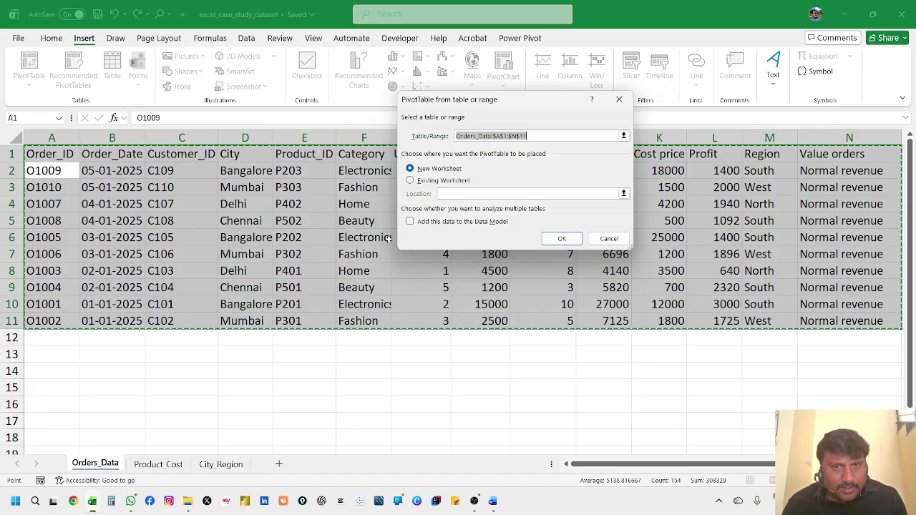
left_click(412, 181)
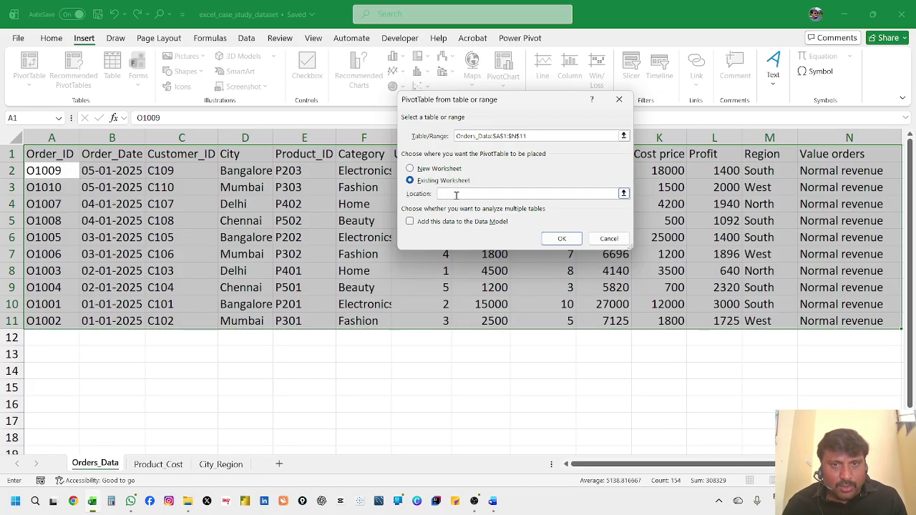
left_click(411, 169)
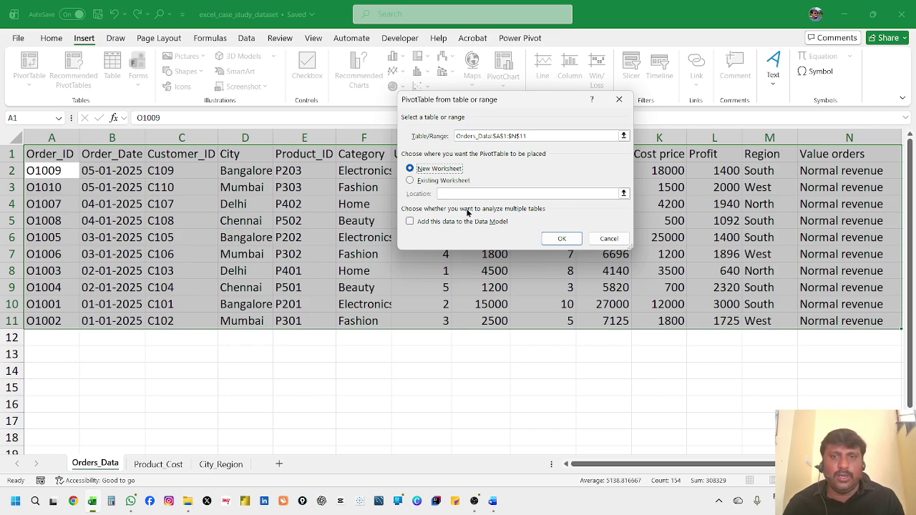
left_click(562, 240)
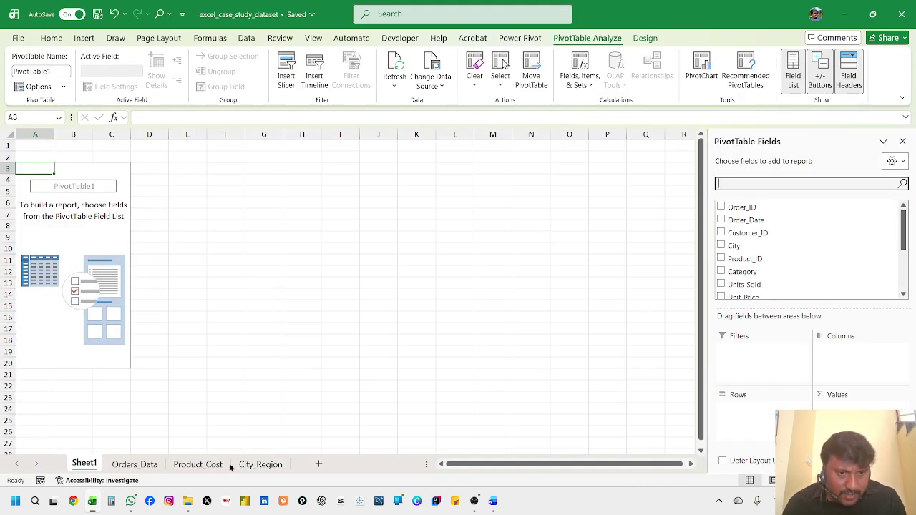
Step: Rename the new PivotTable worksheet to "Pivot table"
double_click(94, 466)
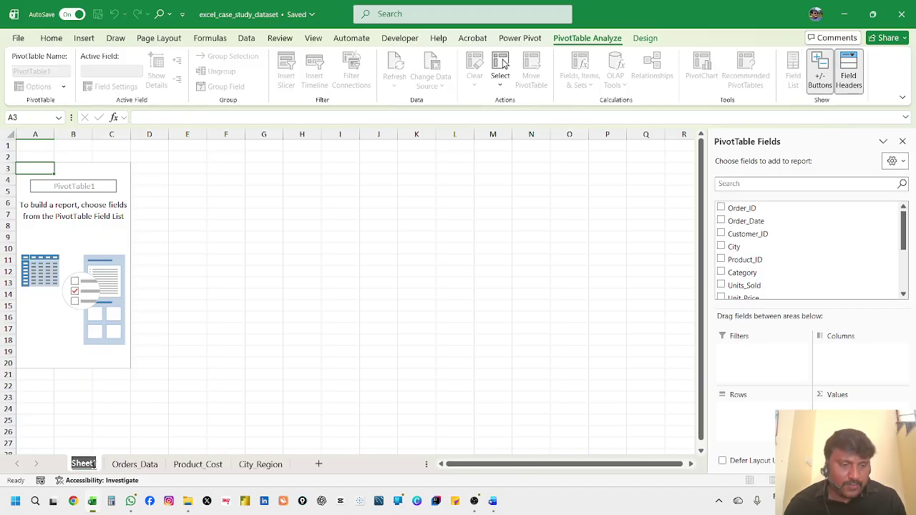
key("BackSpace")
type("Pivo")
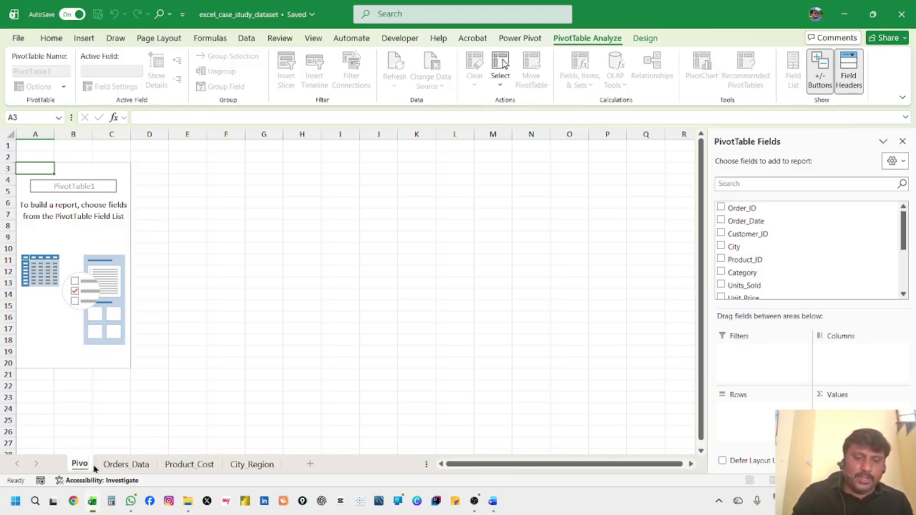
type("t t")
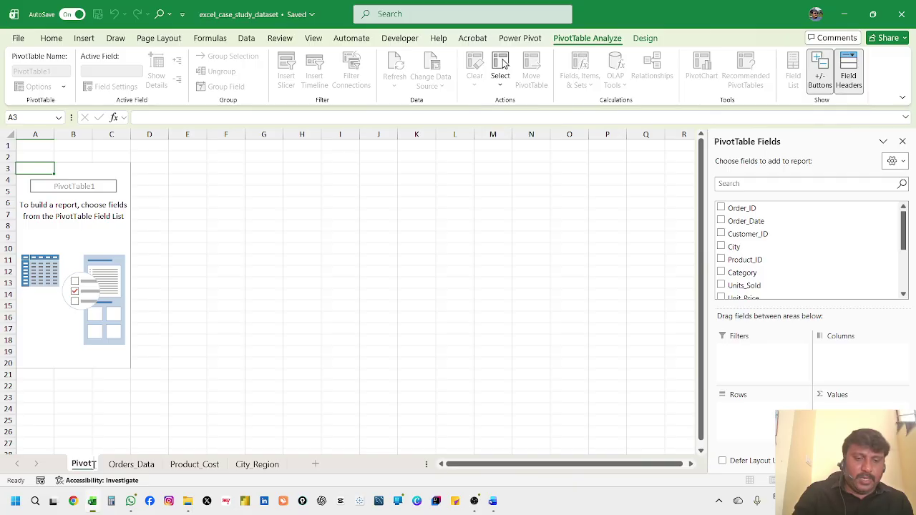
type("Table")
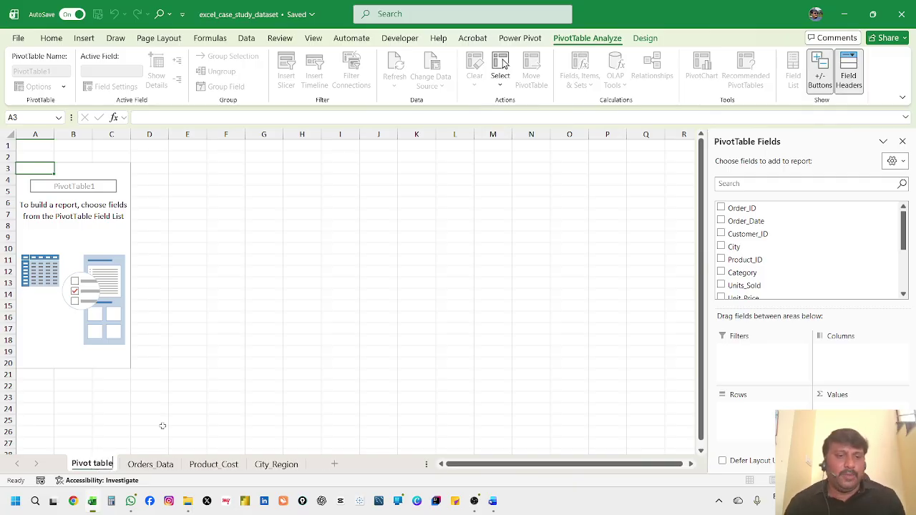
left_click(200, 395)
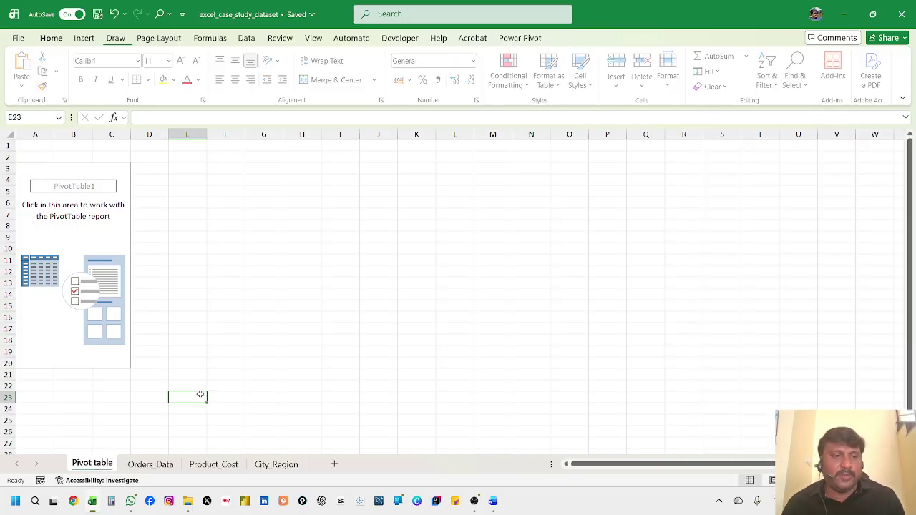
Step: Check task 7 in Word, then build the empty Excel pivot table with Category as rows and the sum of Revenue as values
left_click(73, 229)
key("alt+Tab")
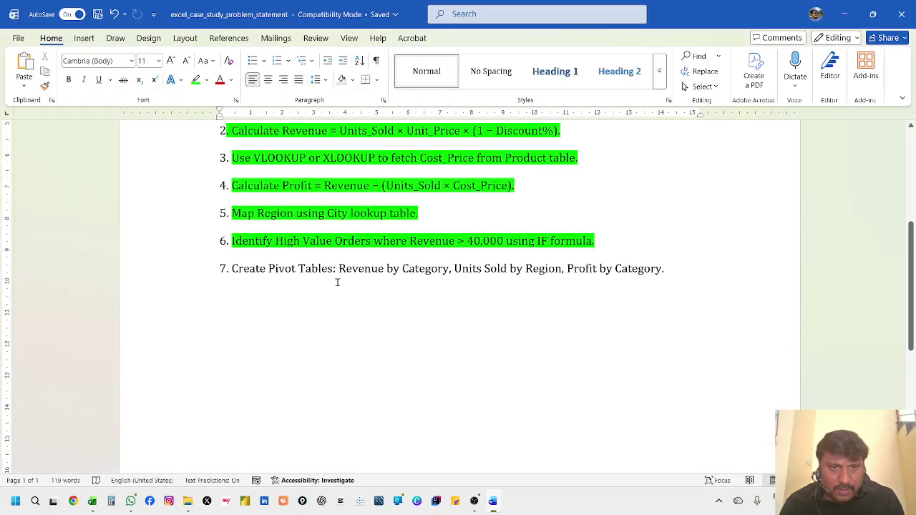
key("alt+Tab")
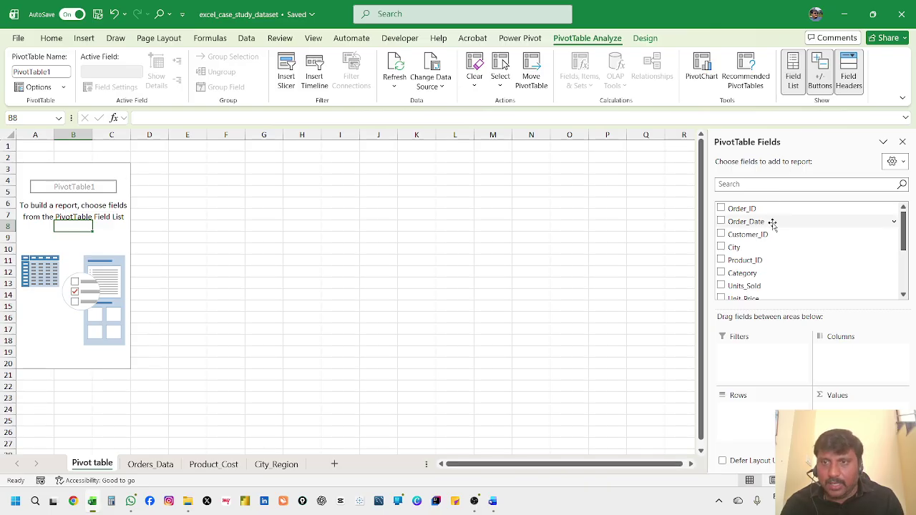
scroll(751, 251, "down", 1)
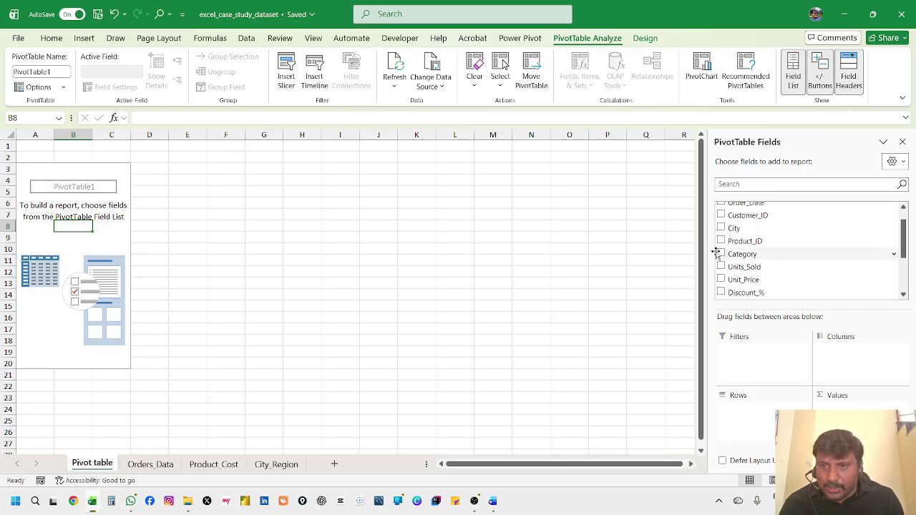
left_click(721, 255)
scroll(730, 264, "down", 4)
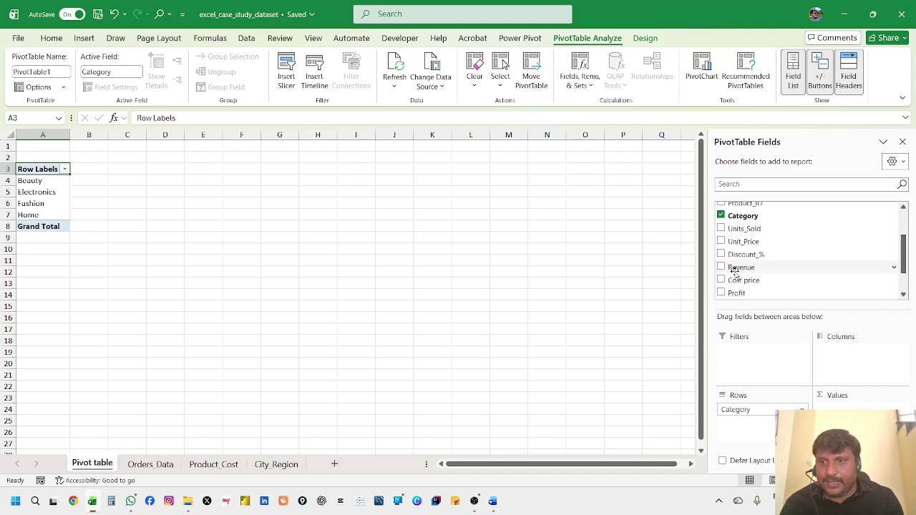
scroll(738, 263, "up", 1)
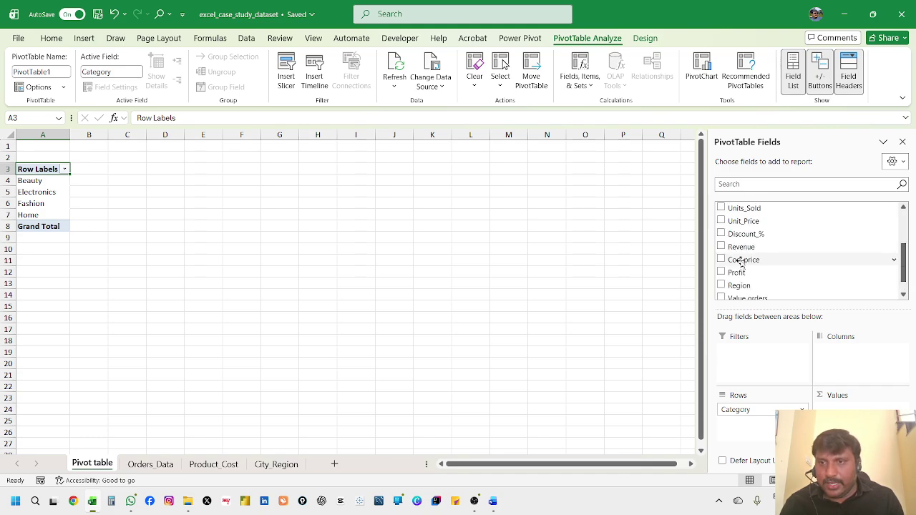
left_click(721, 247)
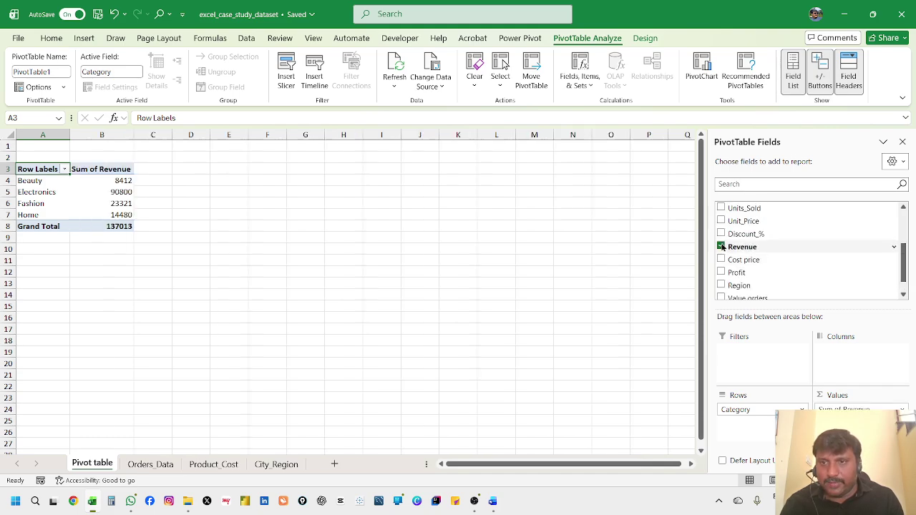
left_click(344, 283)
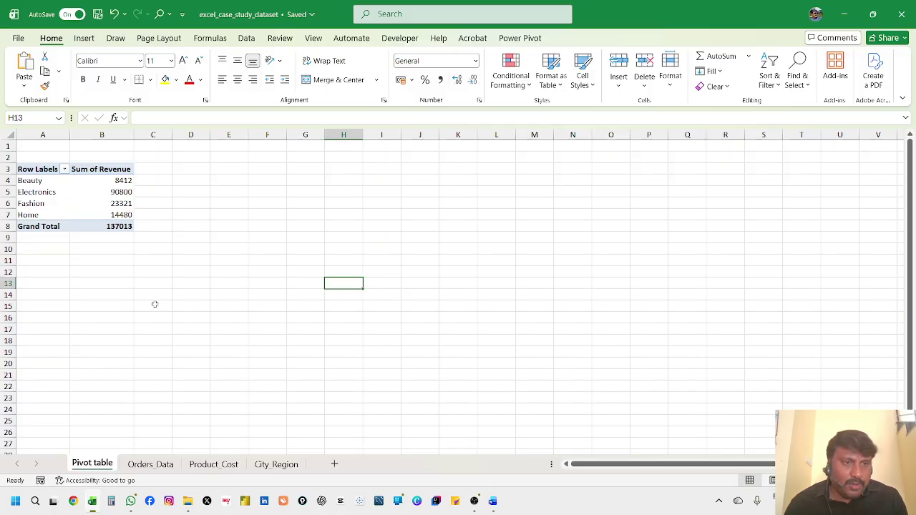
scroll(154, 305, "up", 2)
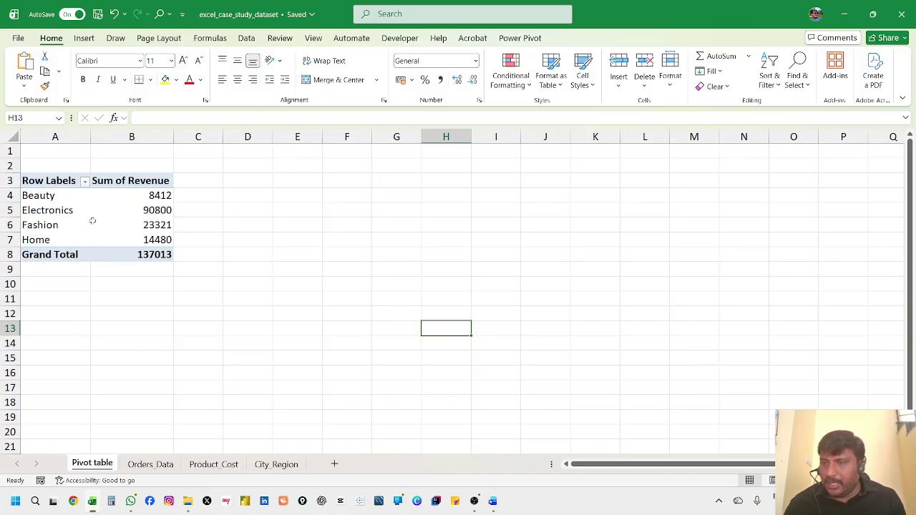
mouse_move(93, 220)
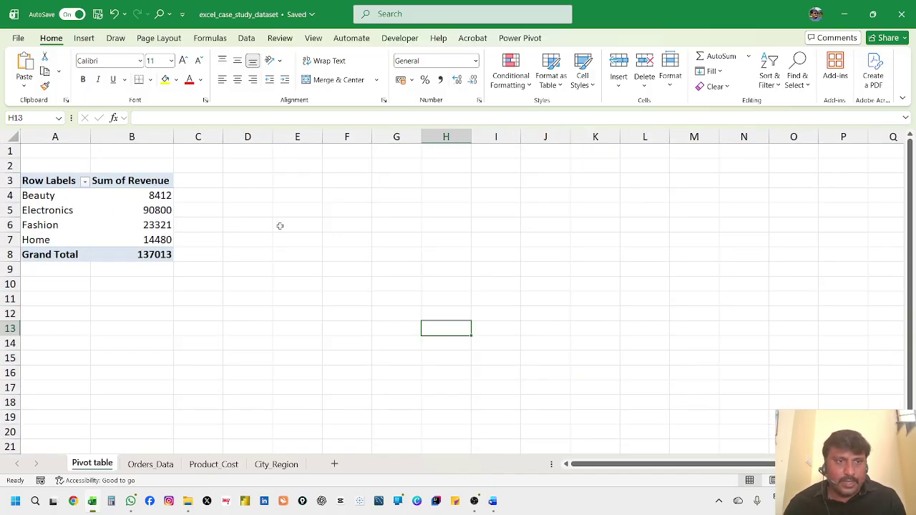
Step: Check the next pivot requirement in Word and copy the Excel revenue pivot table A3:B8 to cell D3
key("alt+Tab")
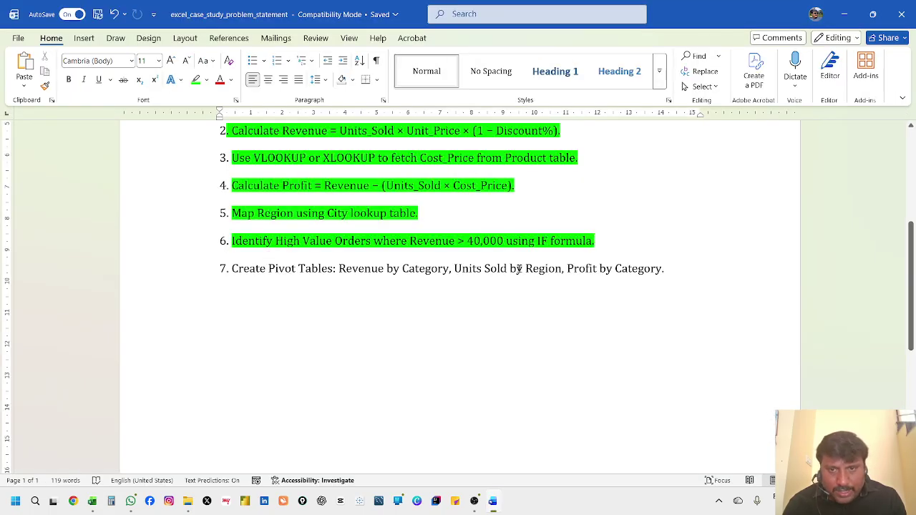
key("alt+Tab")
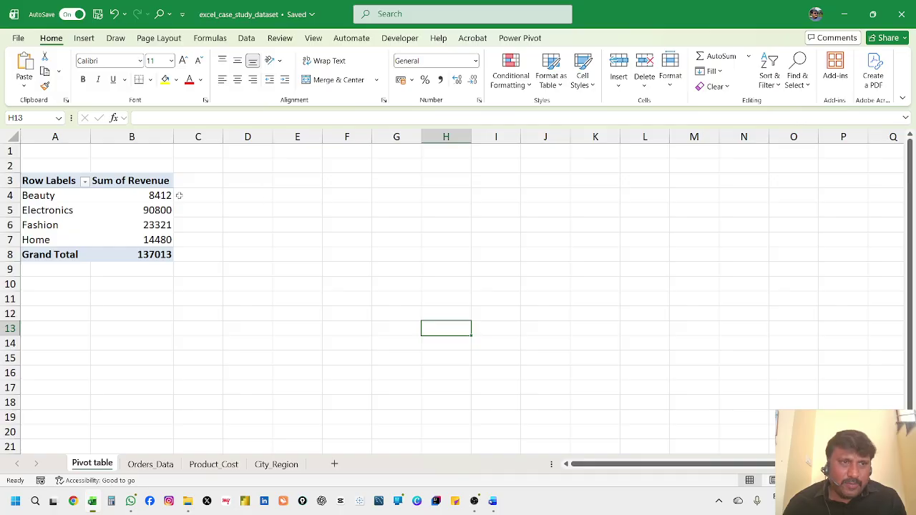
left_click_drag(45, 184, 151, 251)
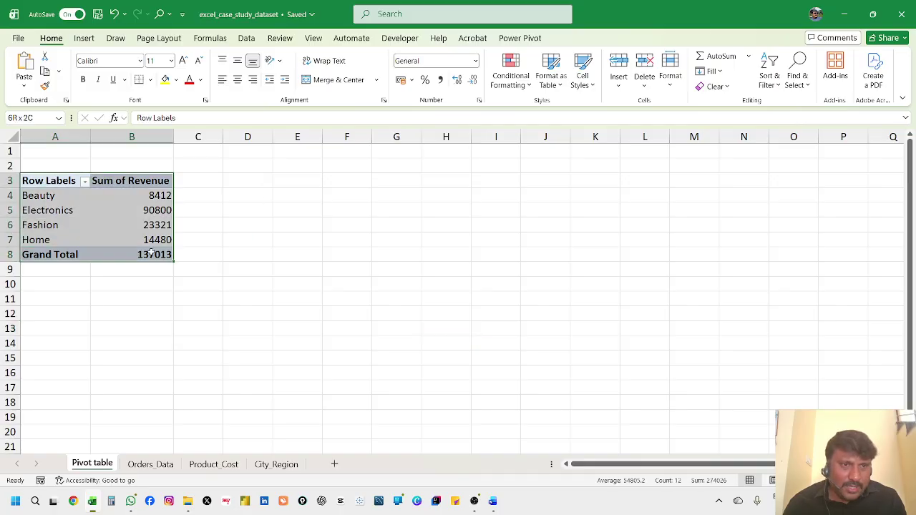
key("ctrl+c")
left_click(256, 183)
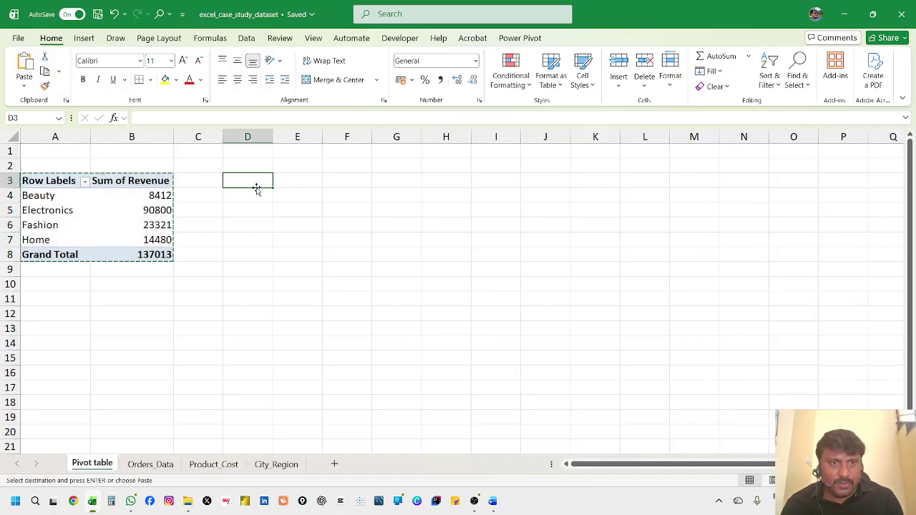
key("ctrl+v")
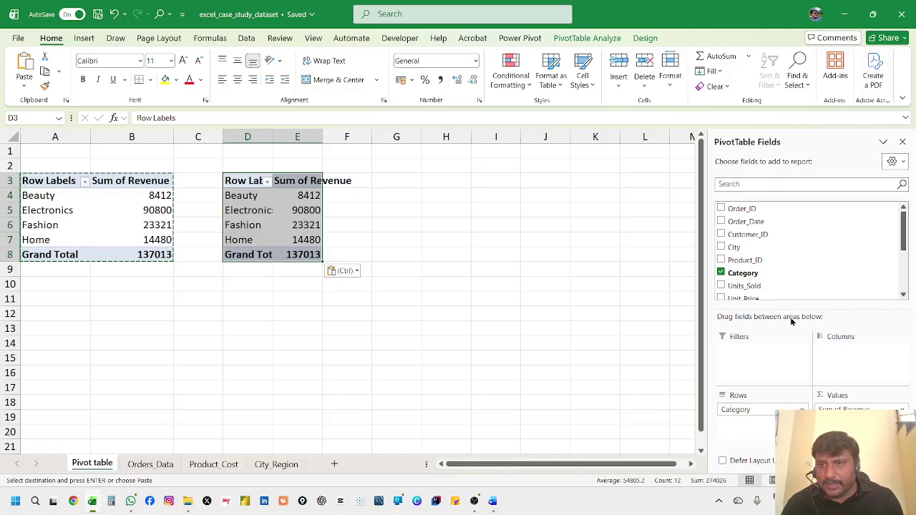
Step: Remove the Category and Revenue fields from the copied pivot table at D3
left_click(720, 273)
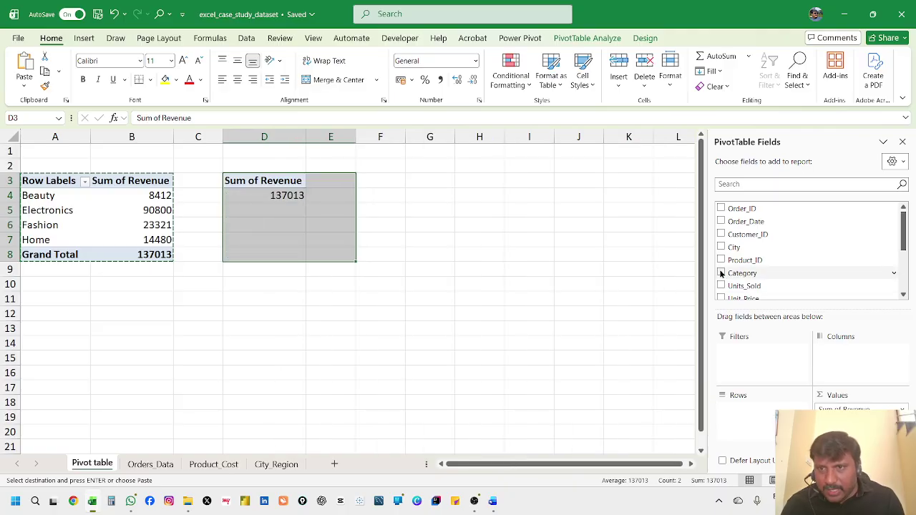
scroll(720, 273, "down", 2)
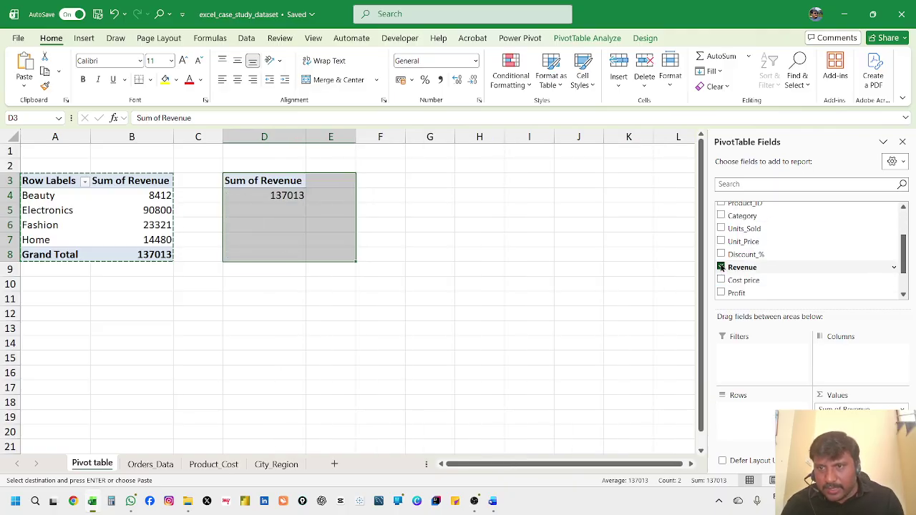
left_click(721, 267)
Step: Recheck task 7 in Word and set the D3 pivot table in Excel to sum Units_Sold by Region
key("alt+Tab")
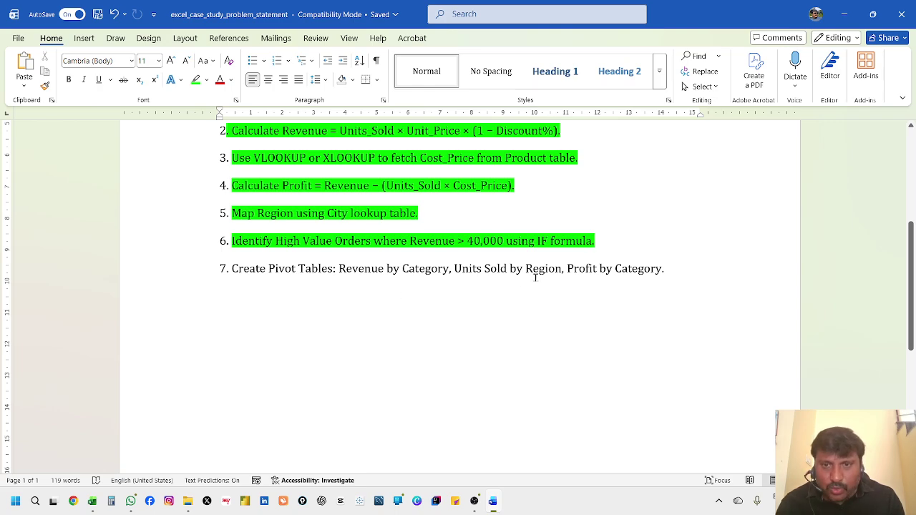
key("alt+Tab")
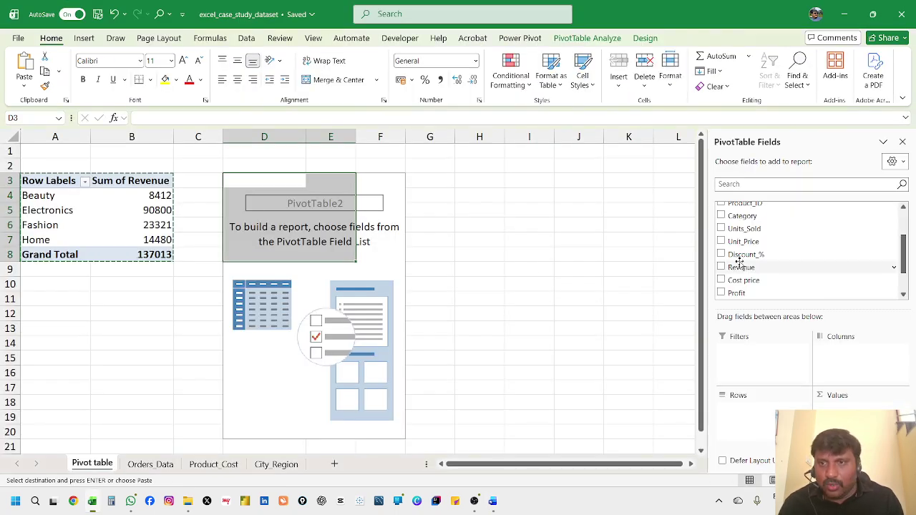
scroll(728, 261, "up", 1)
left_click(721, 248)
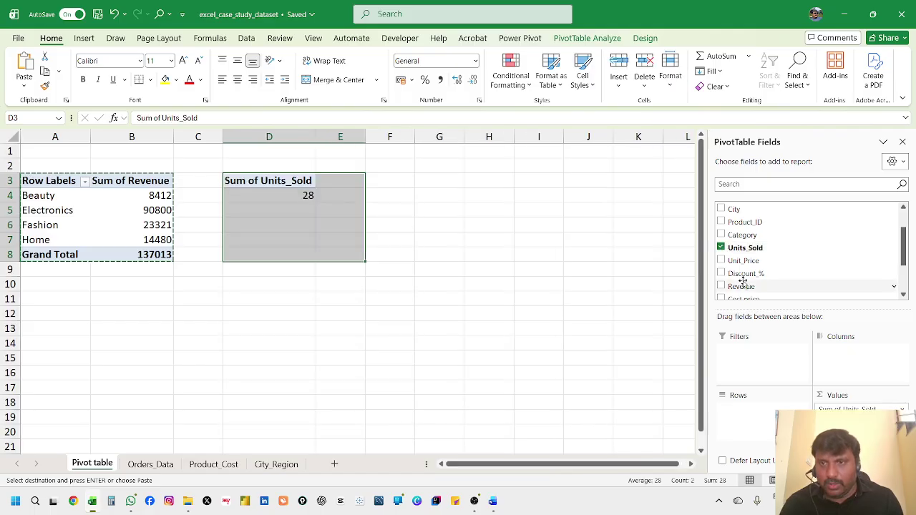
scroll(735, 283, "down", 2)
left_click(735, 286)
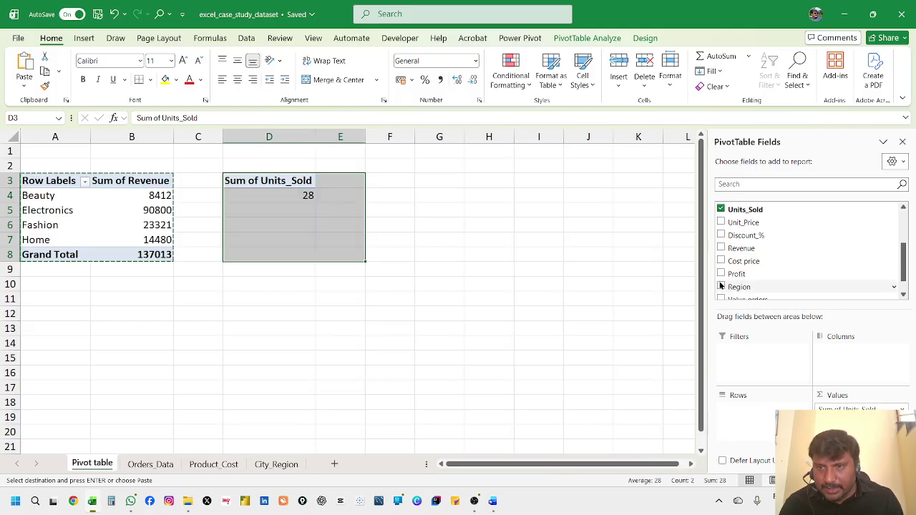
left_click(454, 257)
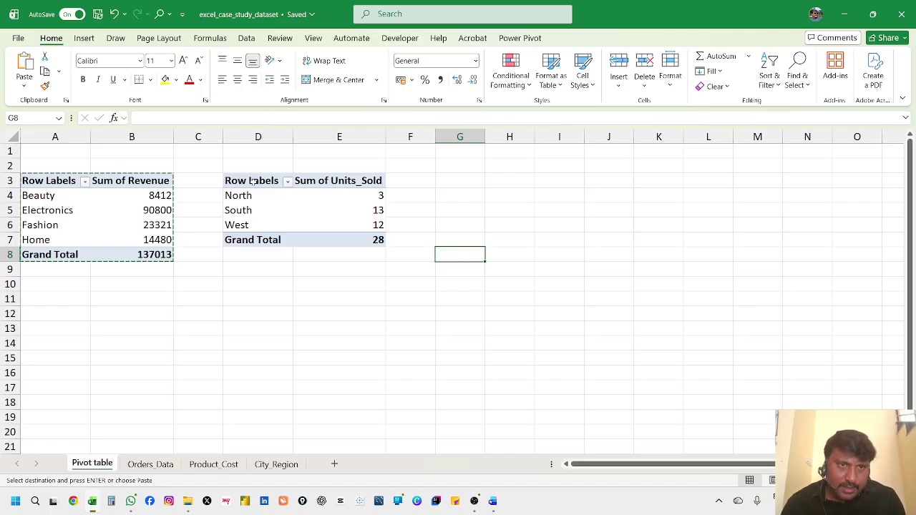
Step: Copy the units sold pivot table D3:E7 to cell G3
left_click_drag(252, 183, 365, 239)
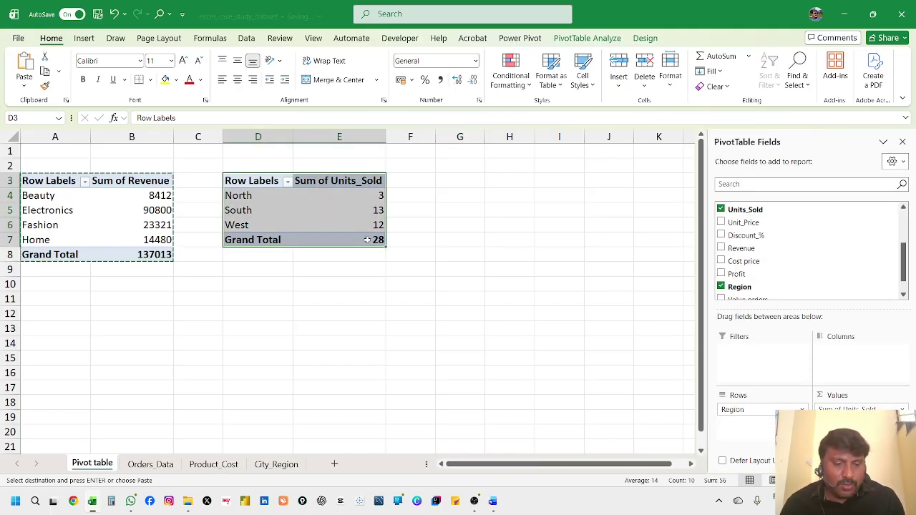
key("ctrl+c")
left_click(443, 182)
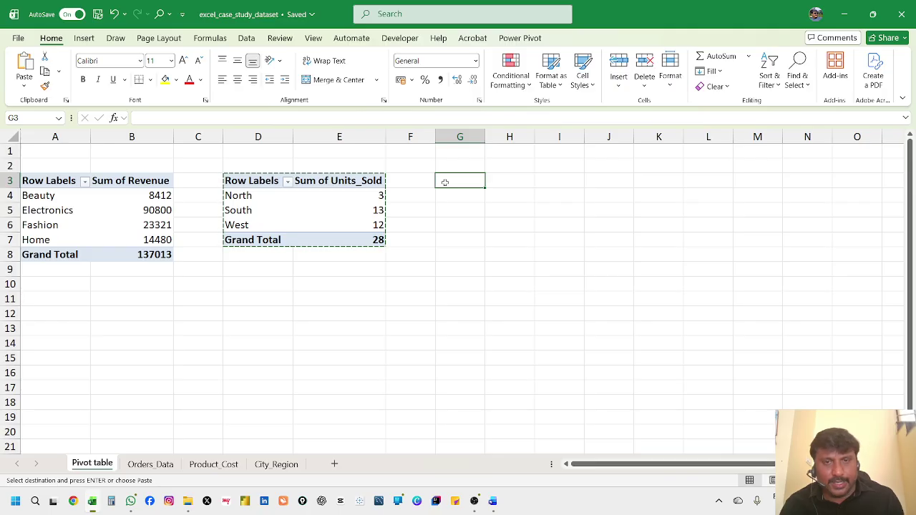
key("ctrl+v")
Step: Check the third pivot requirement in Word and remove the Units_Sold and Region fields from the G3 pivot table in Excel
key("alt+Tab")
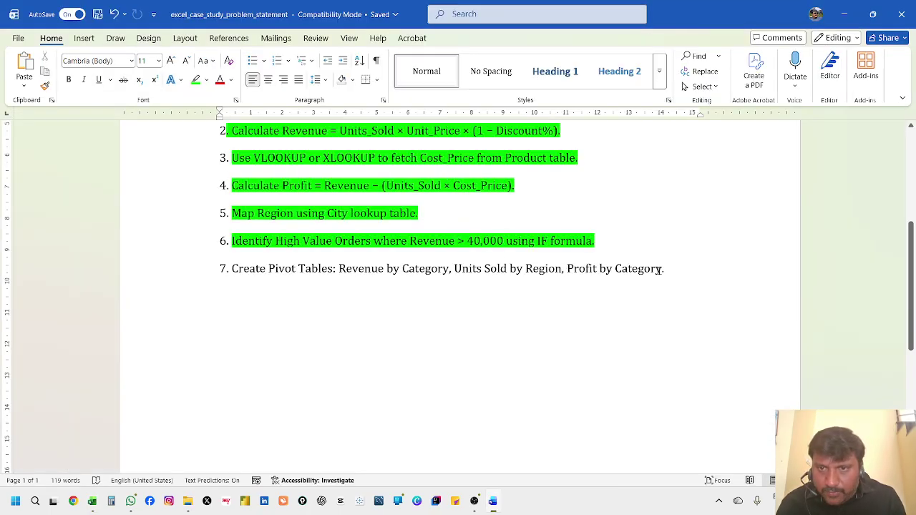
key("alt+Tab")
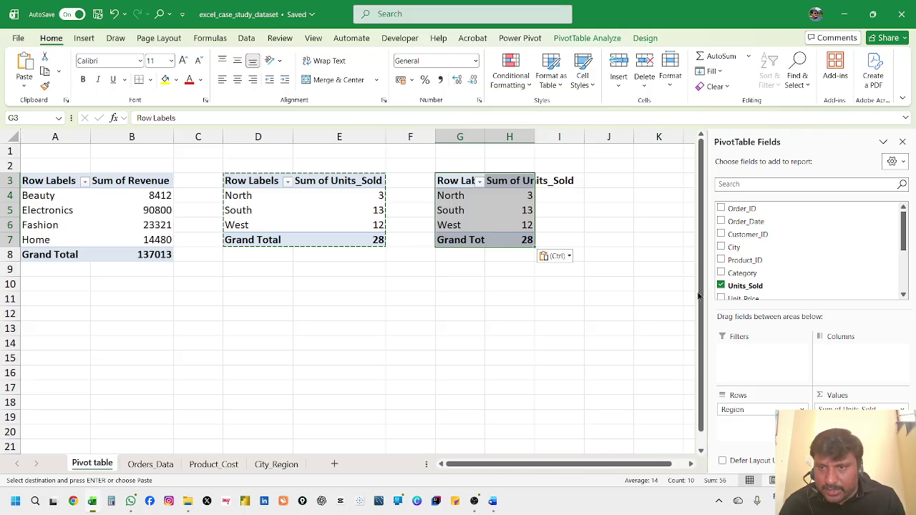
left_click(720, 286)
scroll(722, 288, "down", 2)
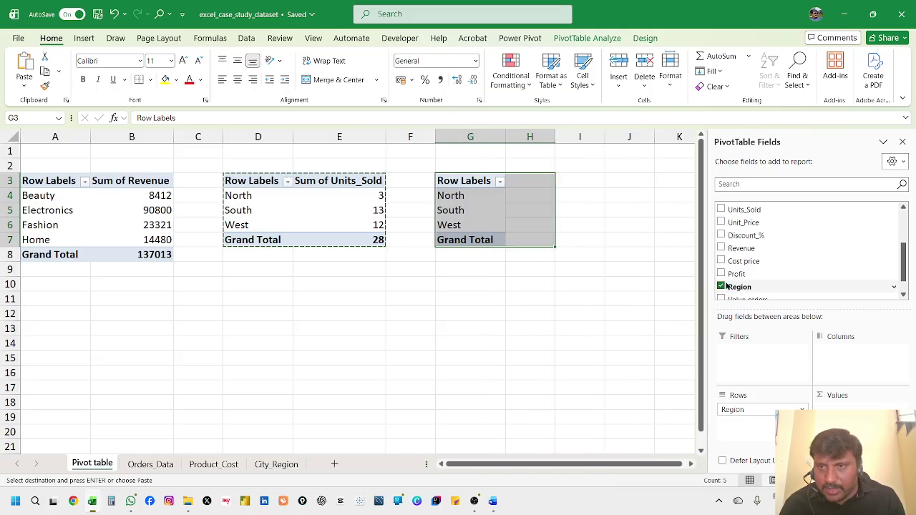
left_click(721, 287)
scroll(771, 262, "up", 3)
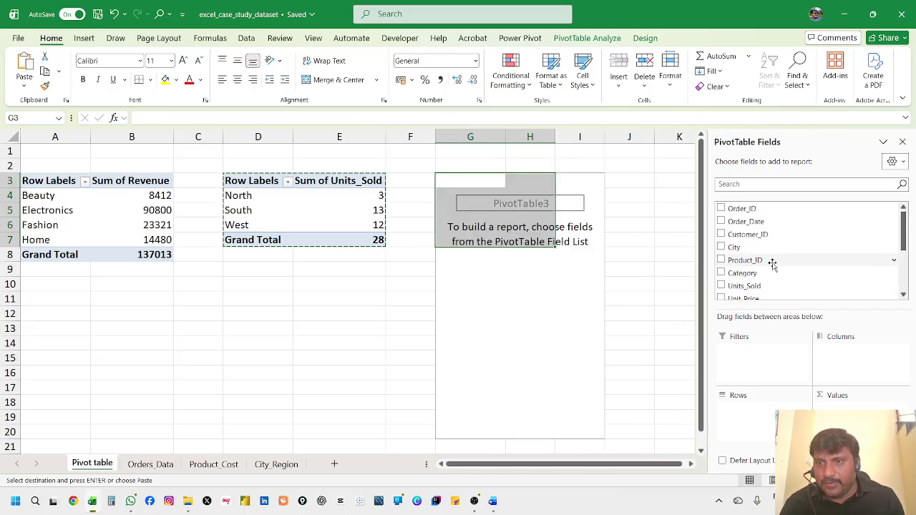
Step: Recheck task 7 in Word and set the G3 pivot table in Excel to sum Profit by Category
key("alt+Tab")
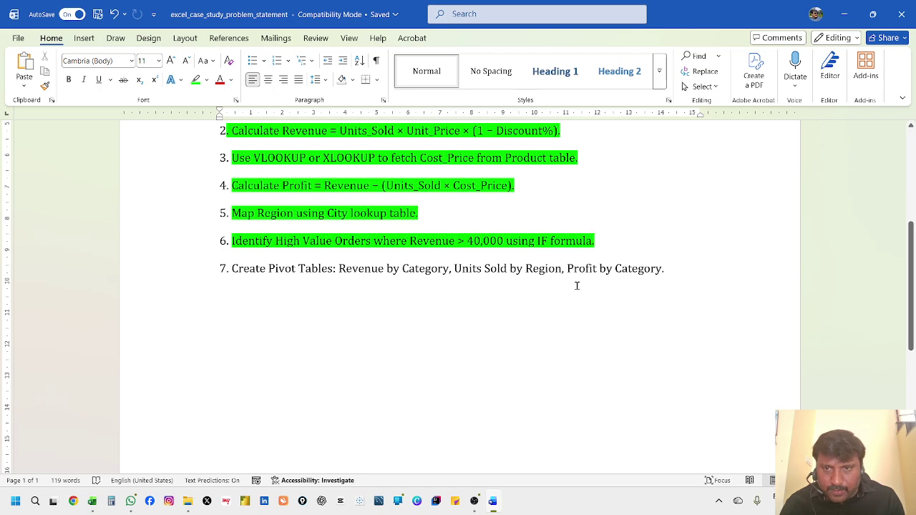
key("alt+Tab")
scroll(755, 261, "down", 2)
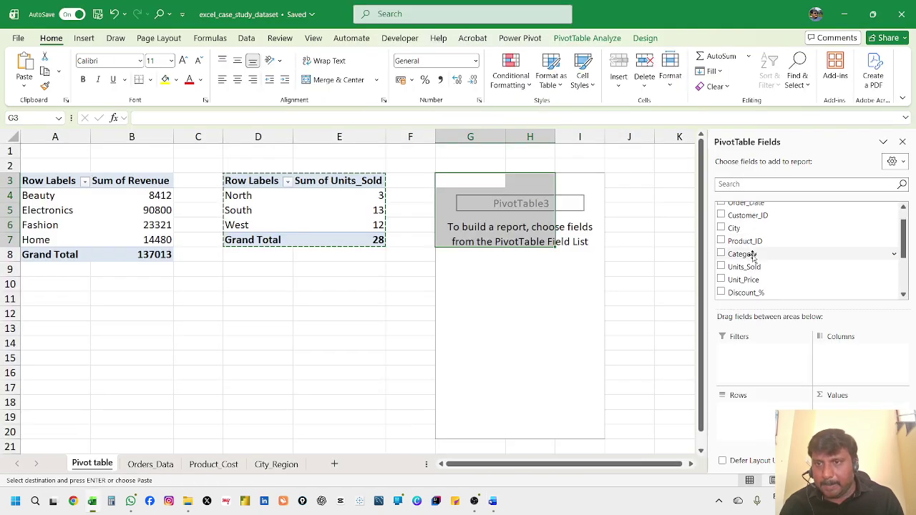
scroll(753, 257, "down", 1)
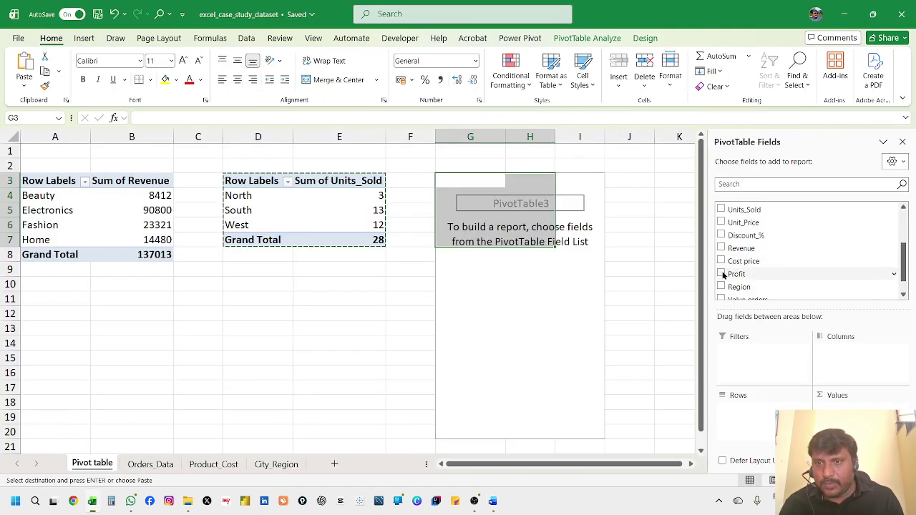
left_click(721, 274)
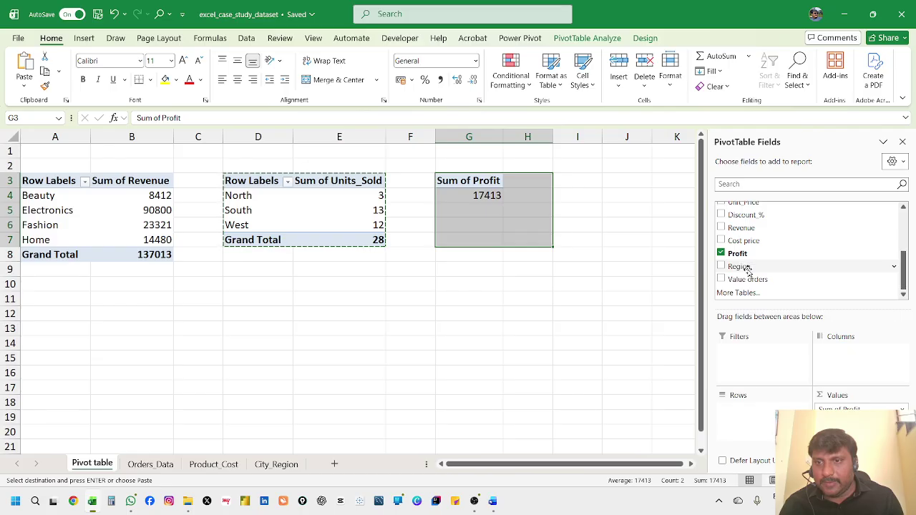
scroll(733, 270, "up", 2)
left_click(720, 253)
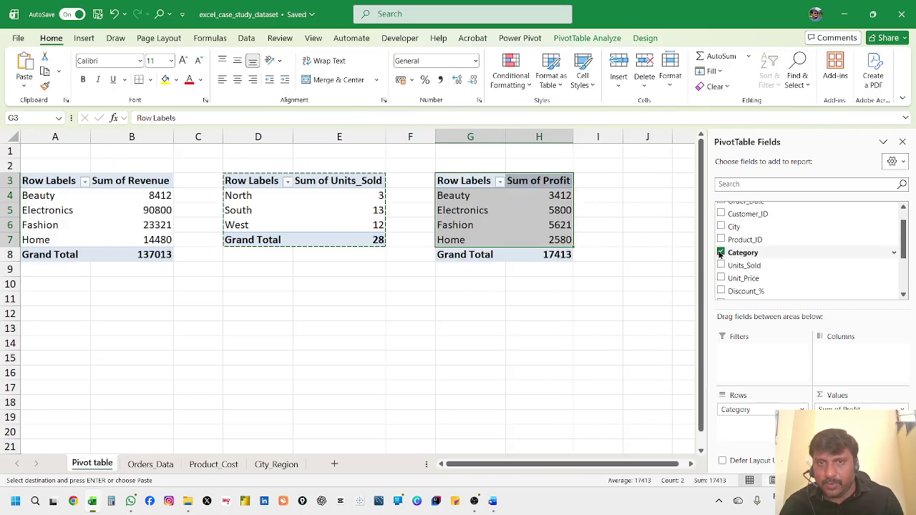
left_click(485, 370)
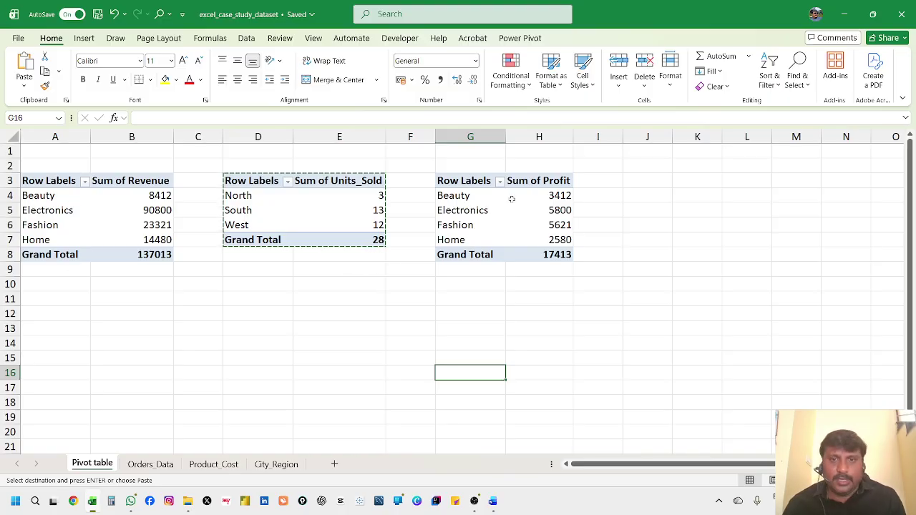
mouse_move(511, 199)
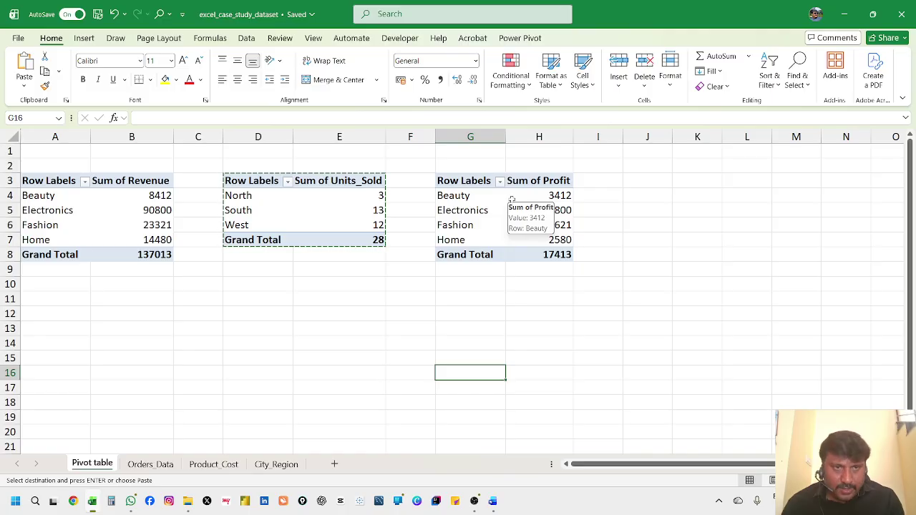
Step: Switch to the Word task list and highlight the task 7 pivot tables line in bright green
key("alt+Tab")
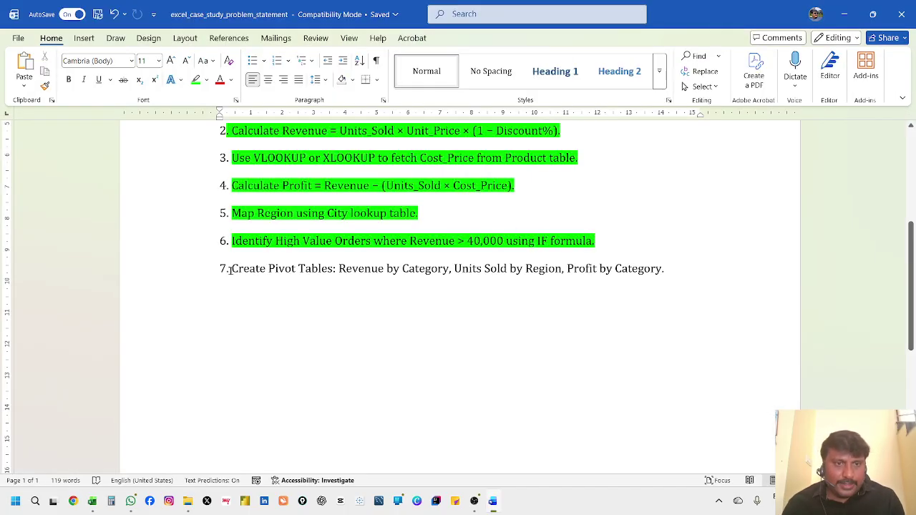
left_click_drag(234, 268, 677, 264)
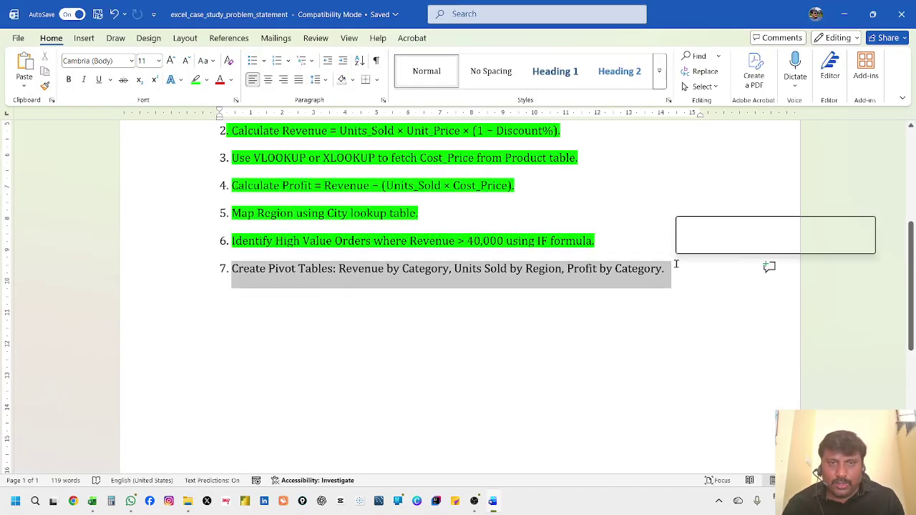
left_click(195, 79)
left_click(388, 329)
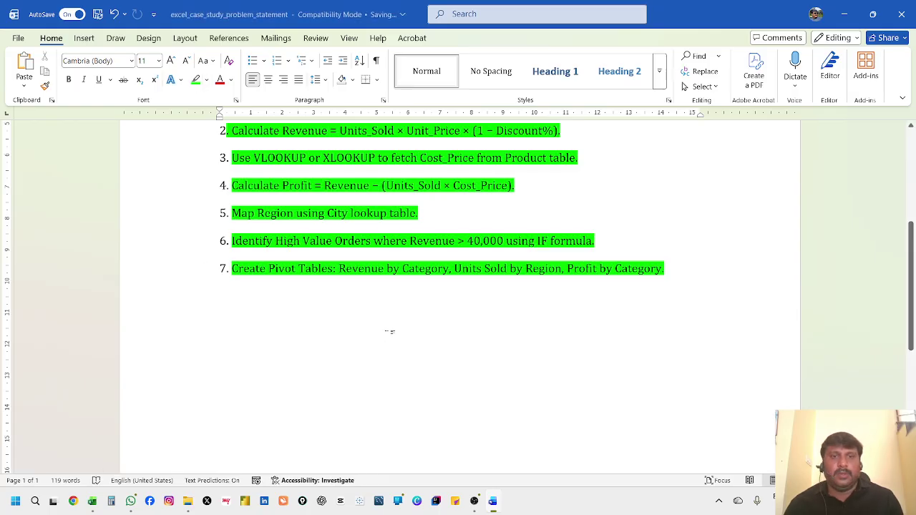
Step: Review the full task list in Word and display the Orders_Data sheet in the Excel workbook
scroll(387, 332, "up", 3)
scroll(386, 334, "up", 1)
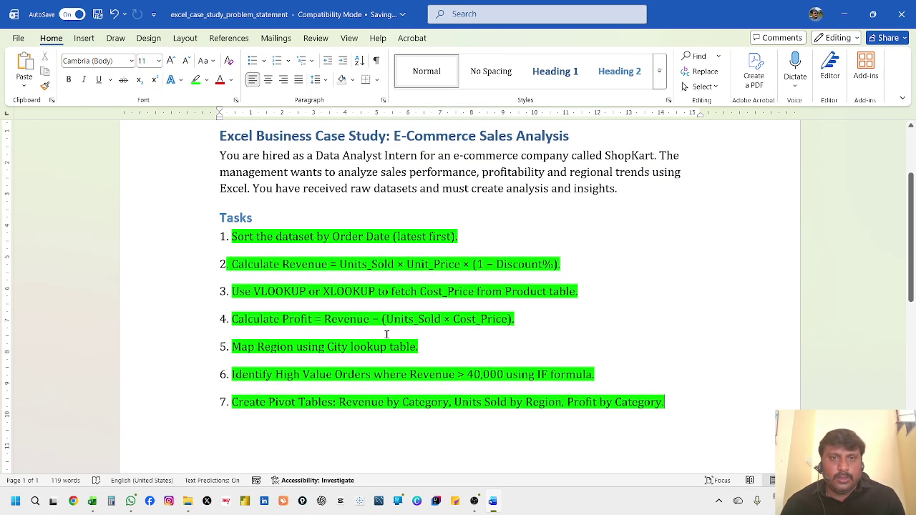
scroll(386, 334, "up", 1)
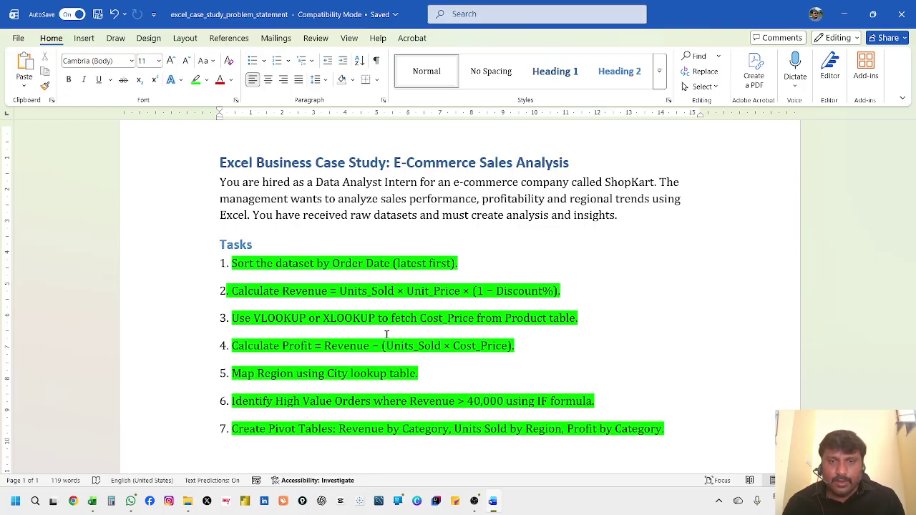
key("alt+Tab")
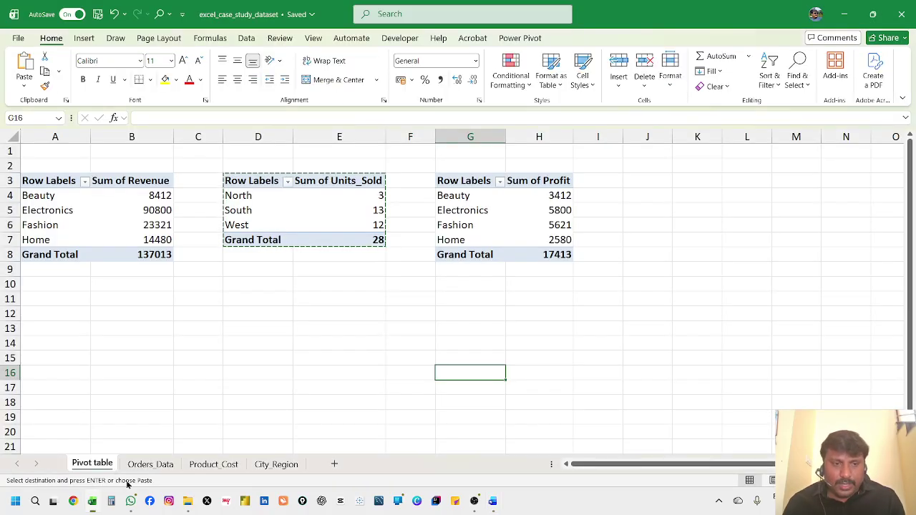
left_click(165, 465)
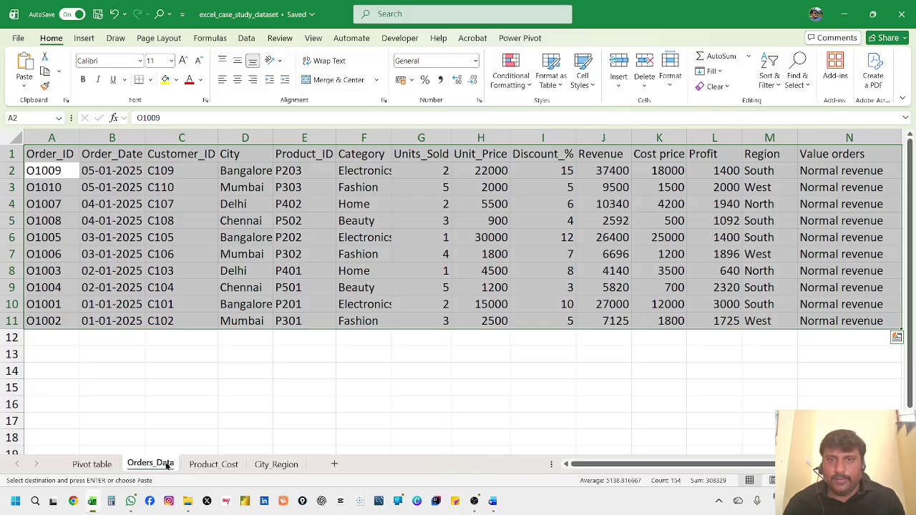